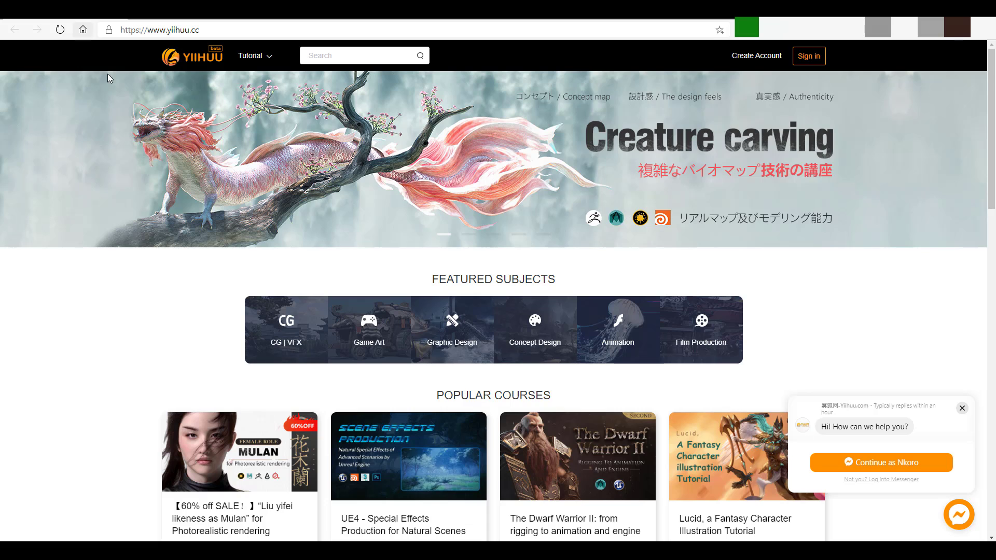
Step: Browse the Yiihuu home page, open its tutorial catalogue and expand the full list of software filters
scroll(157, 217, "down", 4)
scroll(156, 214, "down", 2)
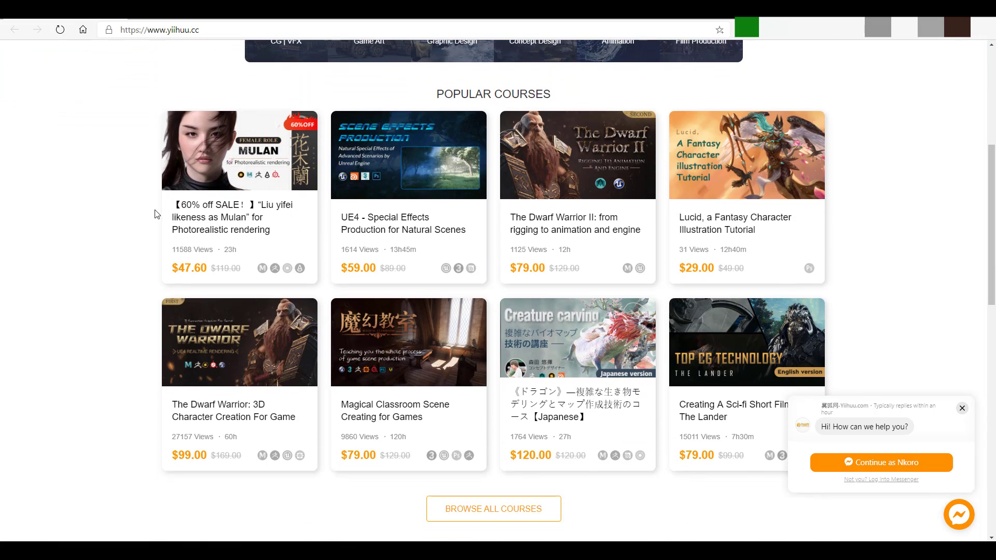
left_click(152, 20)
scroll(182, 131, "down", 3)
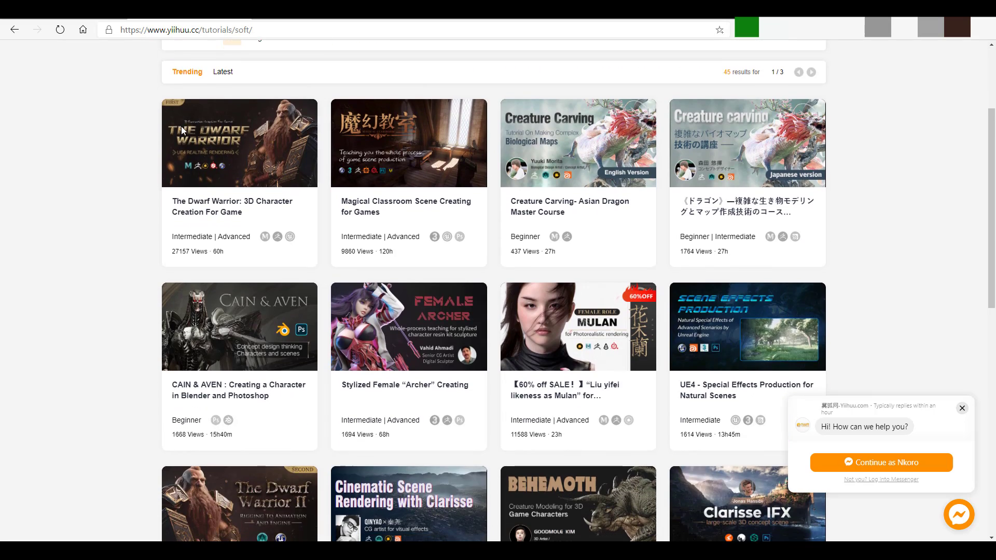
scroll(185, 132, "up", 3)
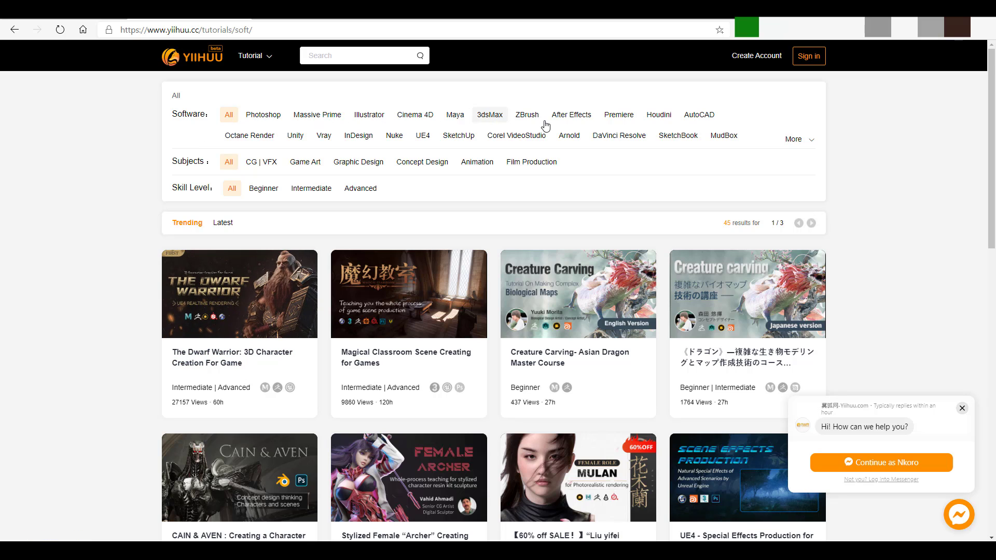
left_click(796, 140)
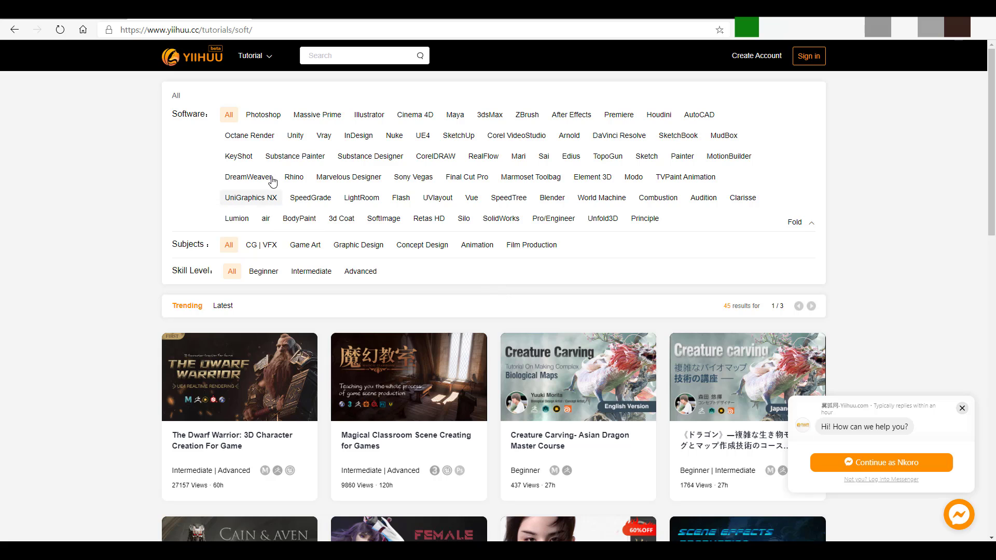
Step: Look through the course listings and go to the second page of results
scroll(395, 244, "down", 9)
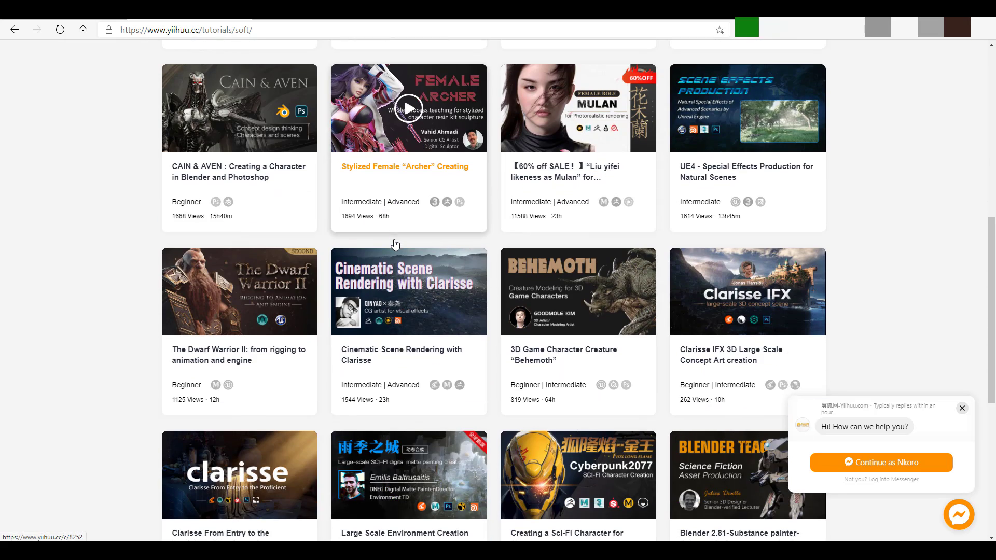
scroll(477, 257, "down", 6)
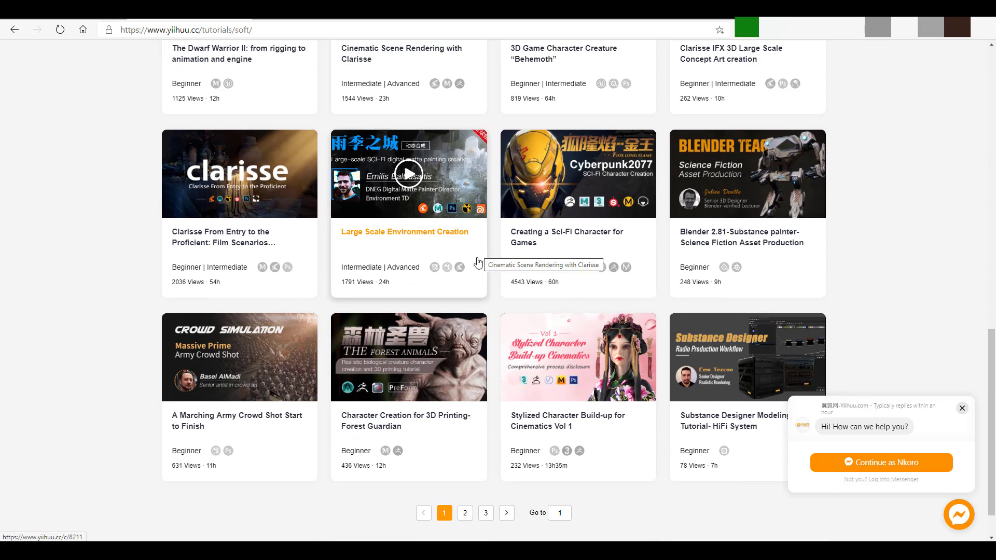
scroll(473, 264, "down", 1)
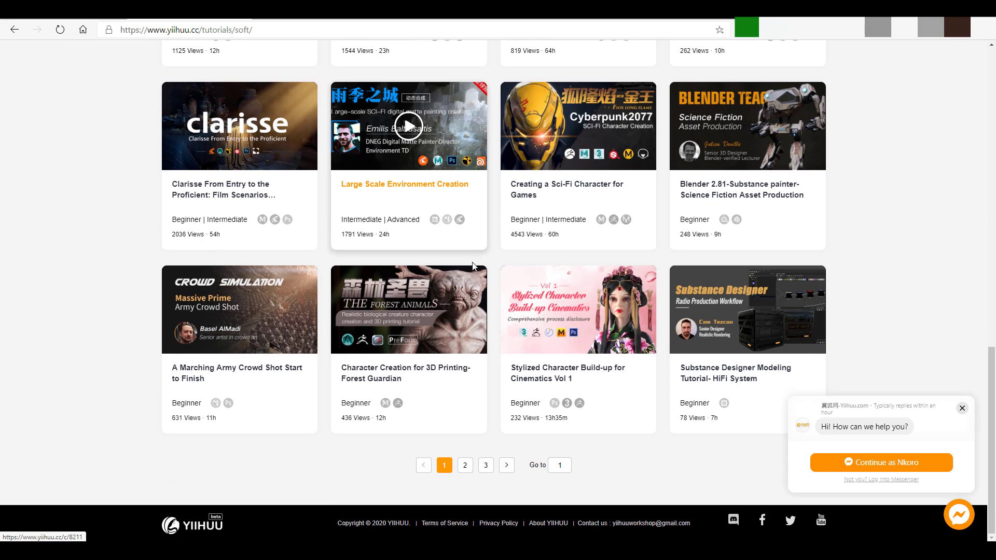
left_click(465, 466)
scroll(558, 322, "down", 4)
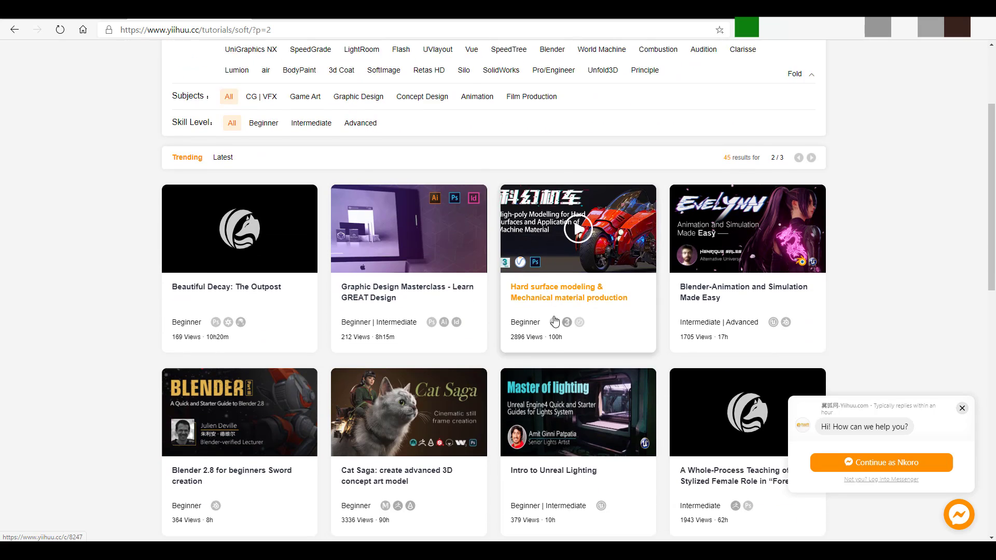
scroll(571, 332, "up", 4)
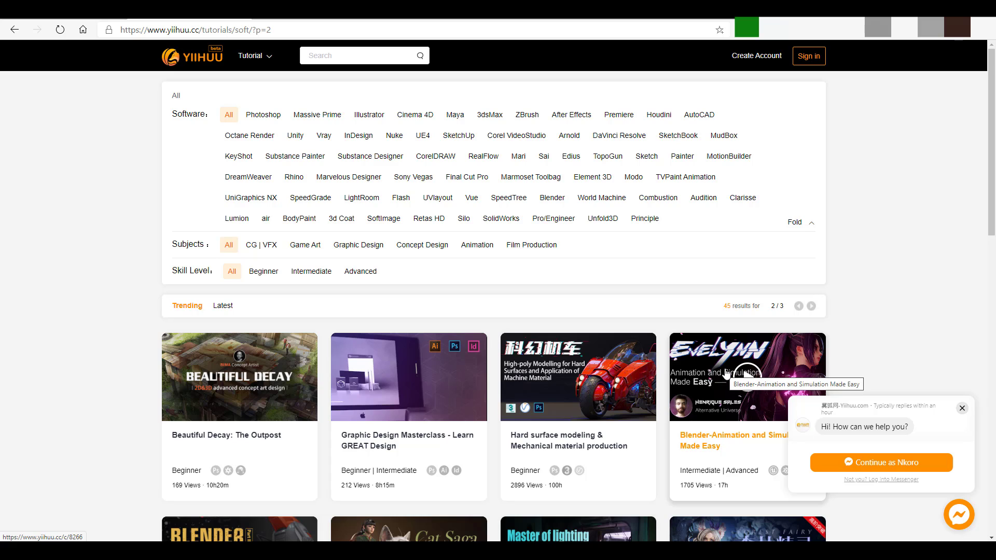
Step: Open the course "Blender-Animation and Simulation Made Easy" and look through its description page
left_click(721, 372)
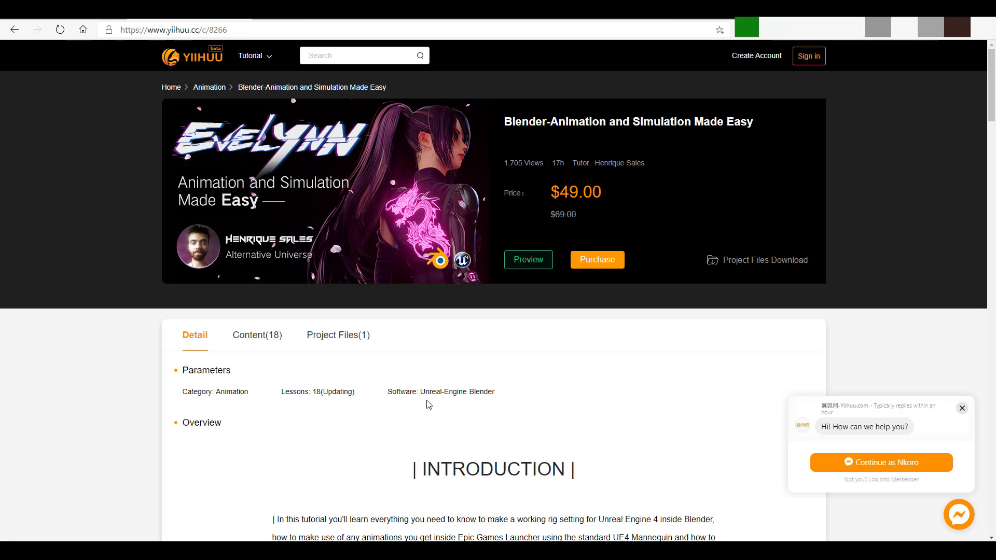
scroll(461, 336, "down", 2)
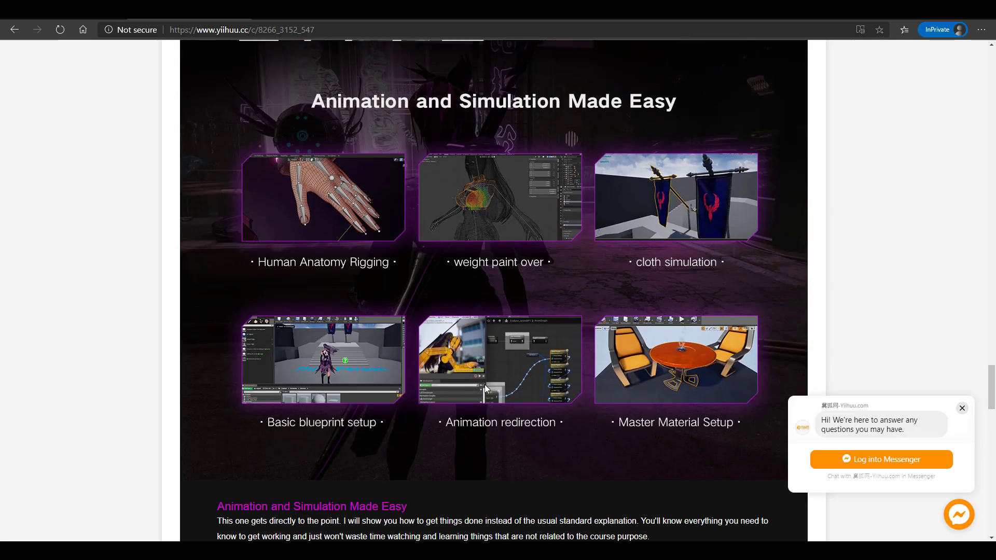
scroll(485, 385, "up", 15)
scroll(485, 385, "up", 20)
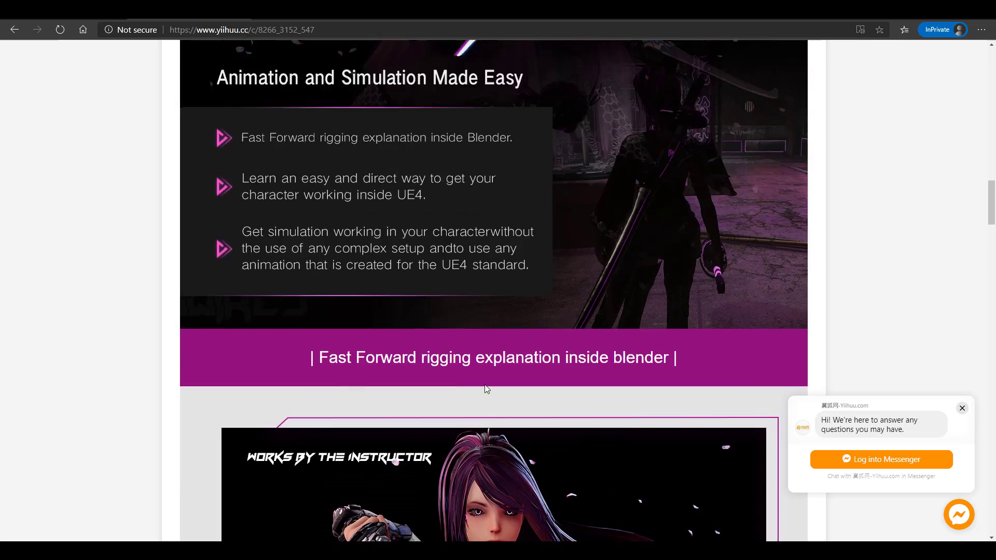
scroll(487, 388, "up", 10)
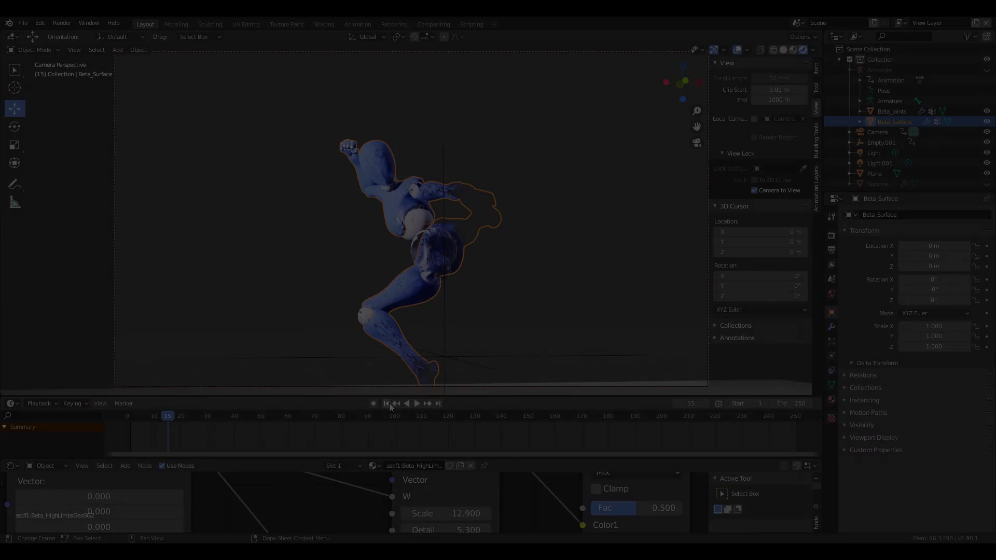
Step: Switch to Blender and play the finished dissolving-character animation from its first frame in rendered shading
left_click(387, 404)
left_click(417, 403)
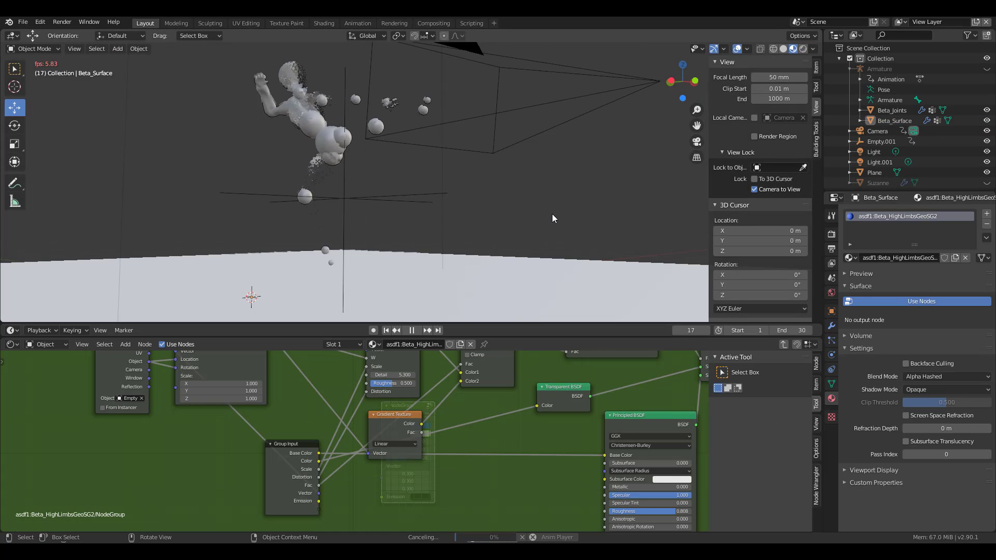
left_click(802, 49)
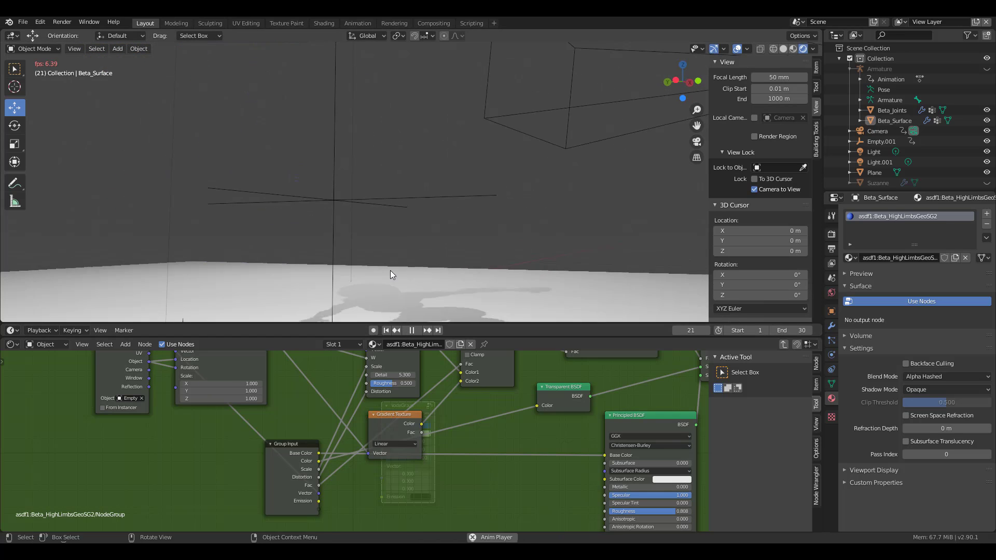
Step: Inspect the dissolve scene from other angles, pausing and resuming playback and hiding the viewport overlays
left_click(412, 330)
middle_click_drag(380, 200, 140, 264)
left_click(417, 330)
left_click(417, 331)
mouse_move(425, 217)
middle_mouse_down()
mouse_move(396, 251)
mouse_move(431, 218)
middle_mouse_up()
left_click(417, 331)
left_click(736, 49)
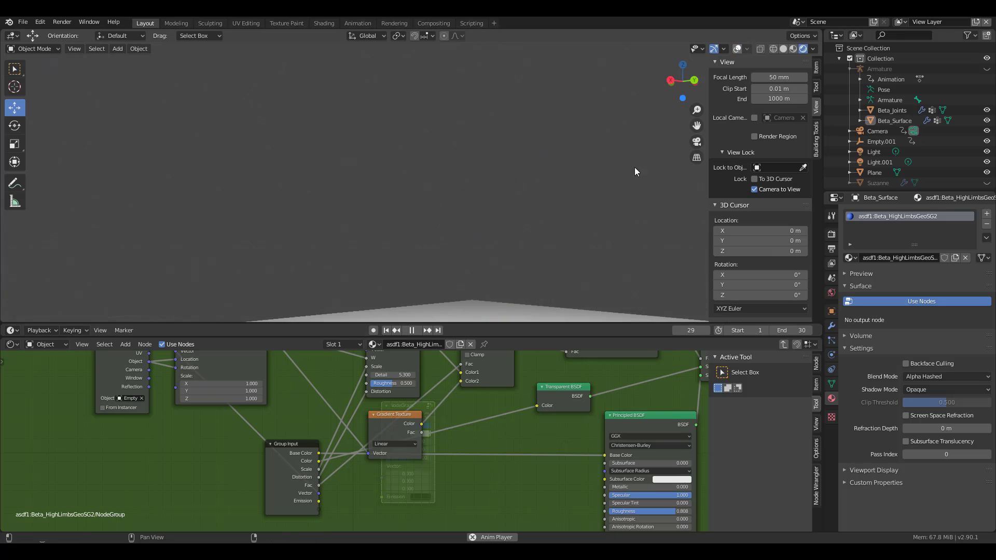
key("space")
middle_click_drag(503, 264, 467, 243)
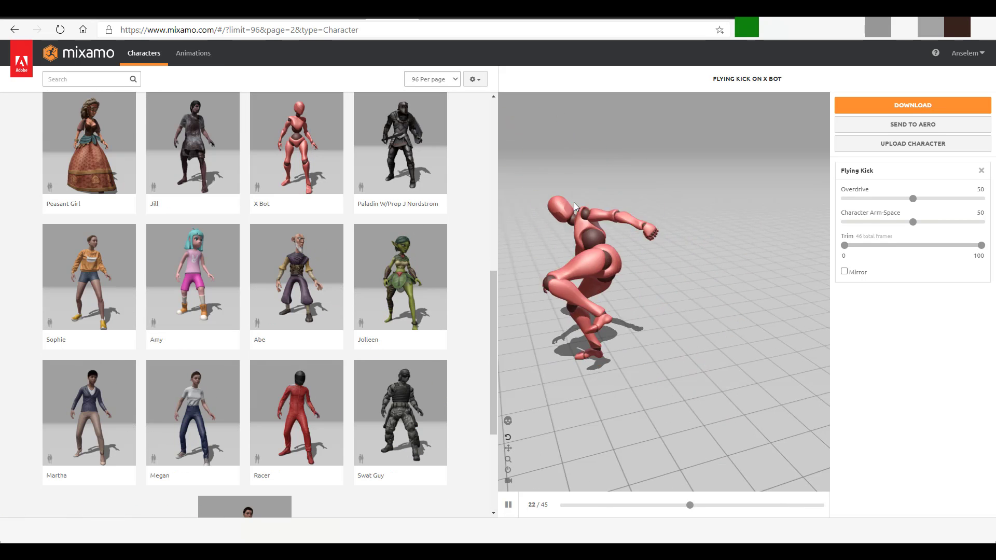
Step: Download the Flying Kick animation on X Bot from Mixamo and import Flying Kick.fbx into a new Blender scene
left_click(913, 105)
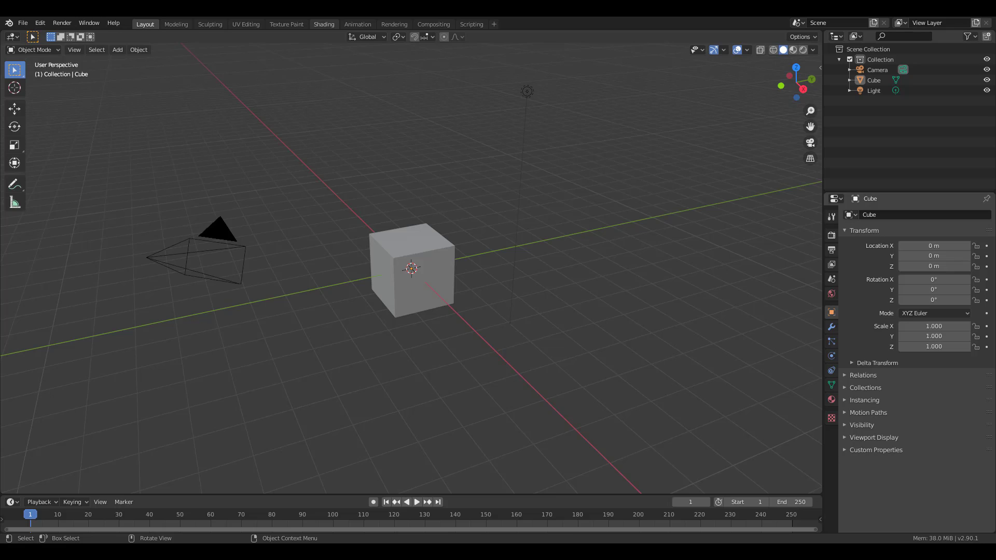
left_click(23, 23)
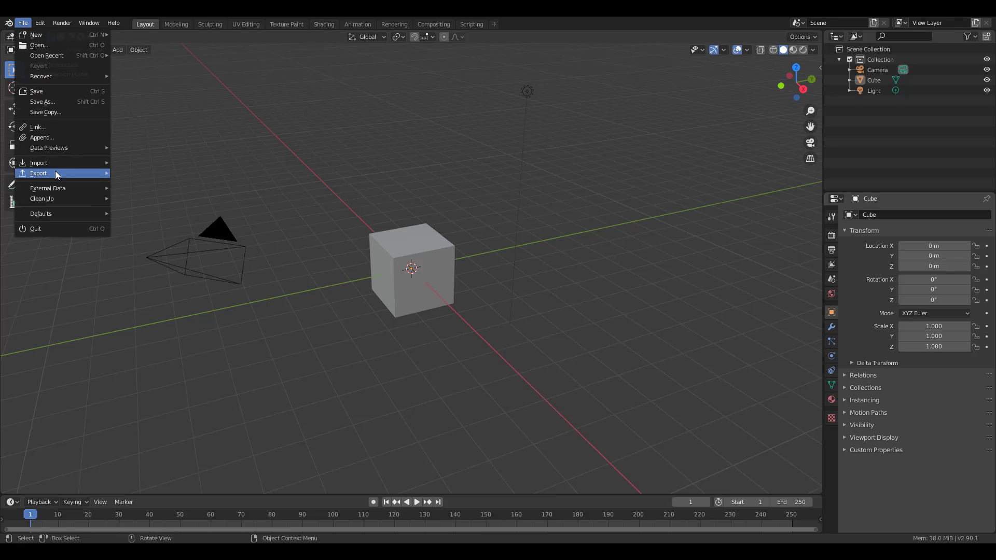
mouse_move(55, 173)
left_click(150, 223)
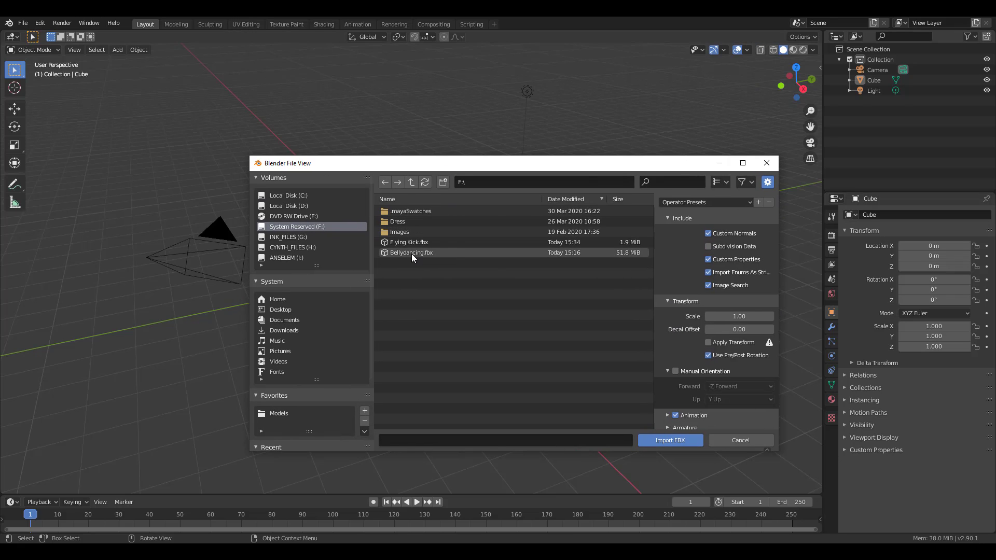
left_click(411, 243)
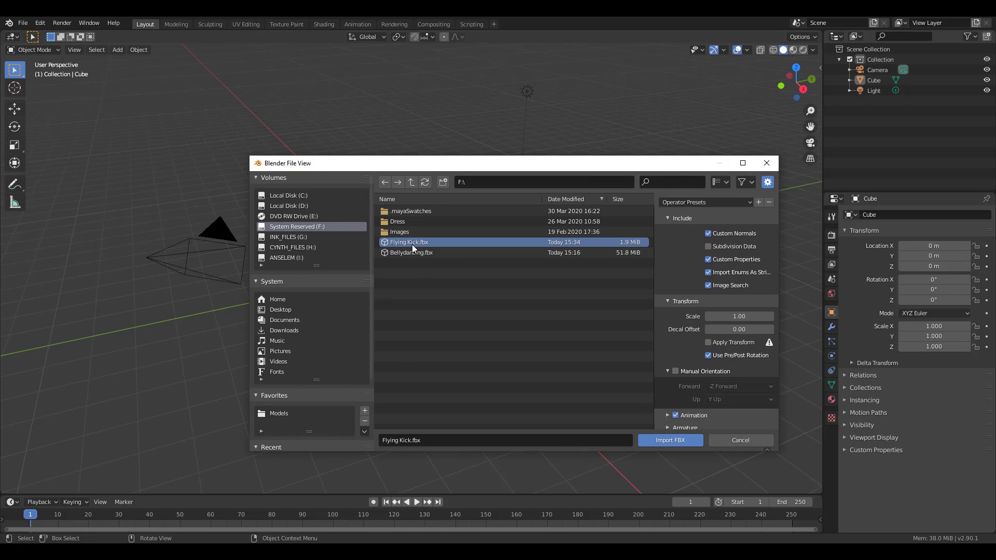
left_click(669, 444)
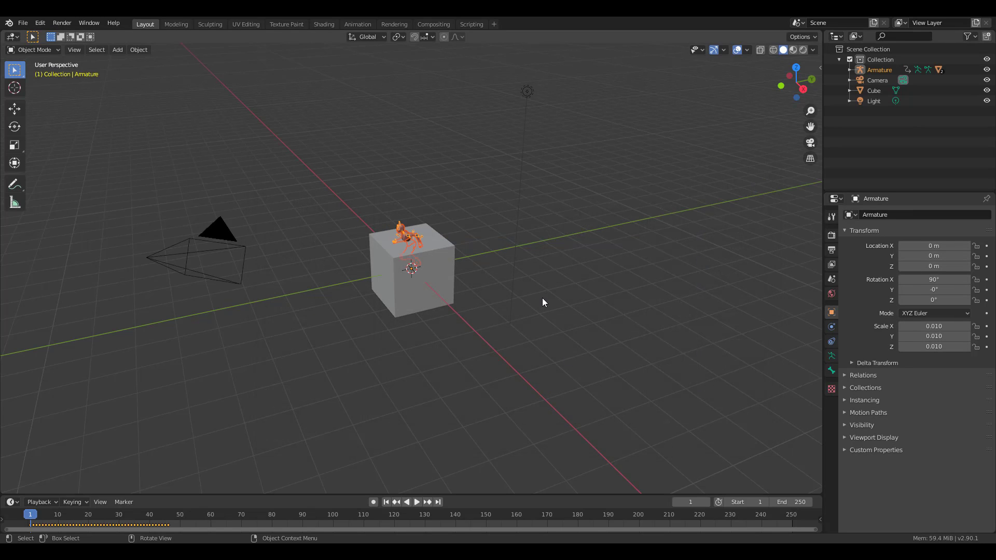
Step: Delete the default cube that surrounds the imported character
middle_click_drag(441, 298, 529, 283)
scroll(458, 244, "up", 5)
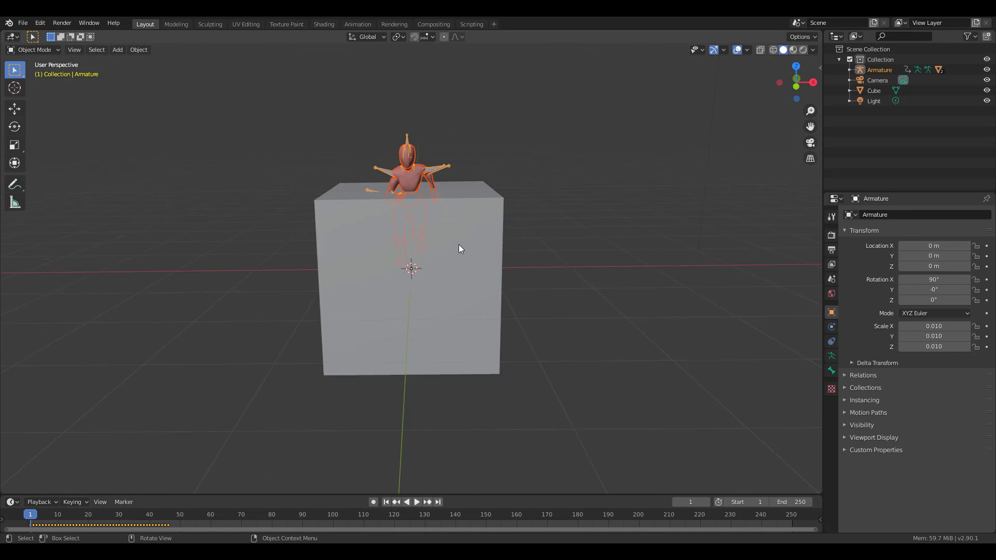
left_click(498, 227)
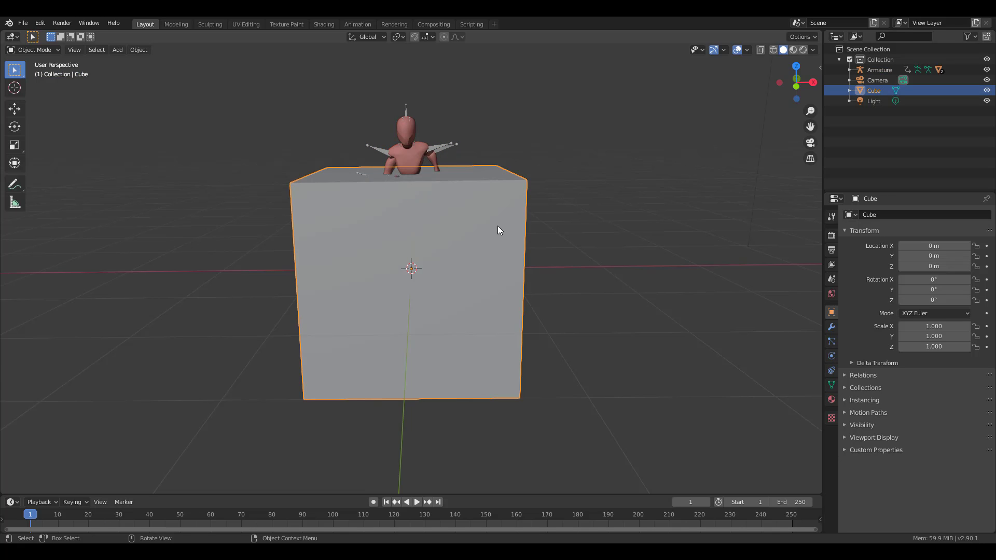
key("Delete")
Step: Play the character's kick animation, view it from different sides, and return to the first frame
middle_click_drag(506, 232, 250, 320)
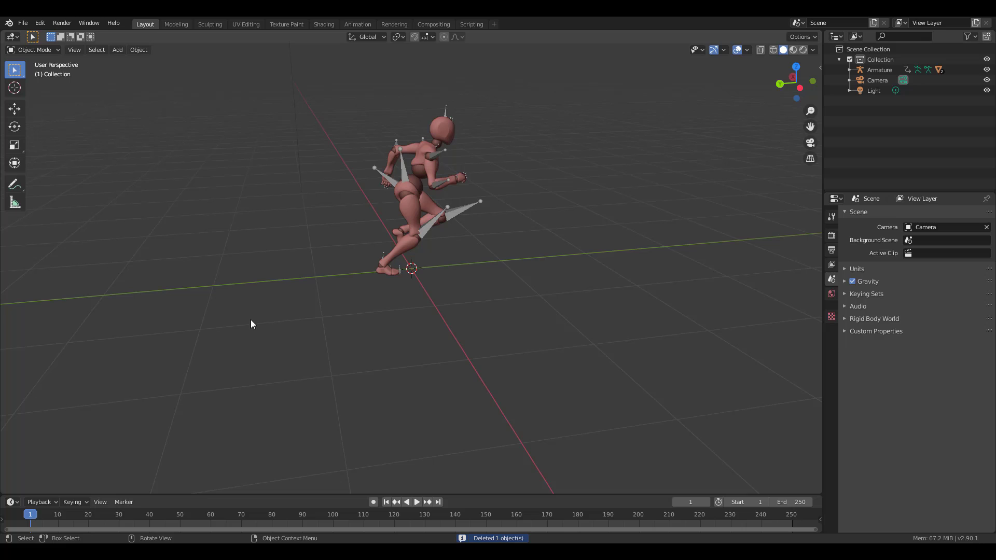
left_click(417, 502)
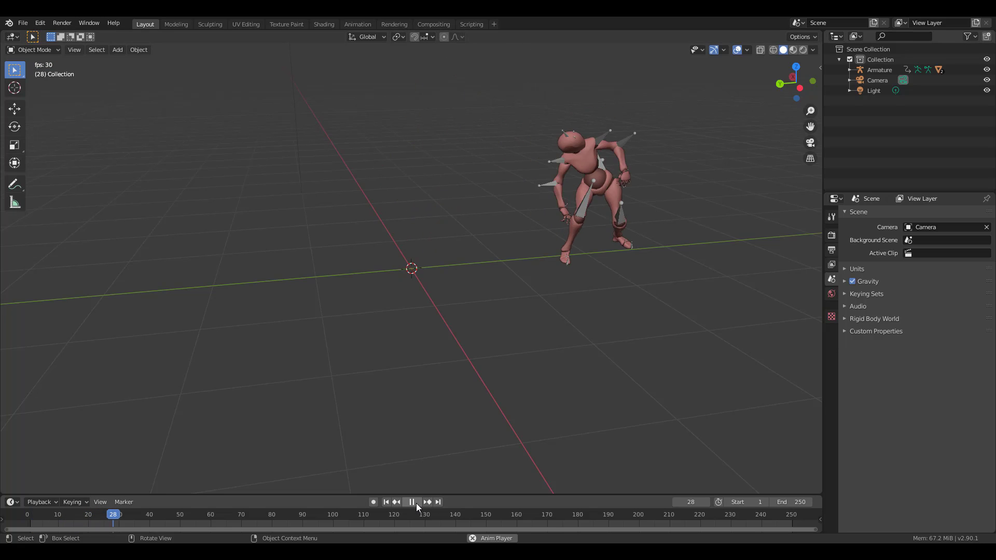
middle_click_drag(514, 428, 559, 267)
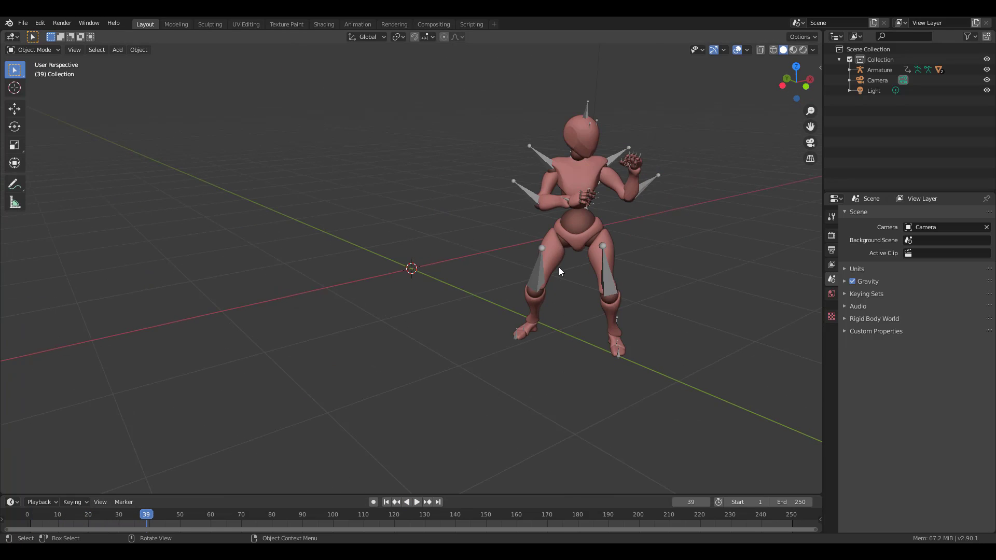
left_click(386, 502)
left_click(416, 503)
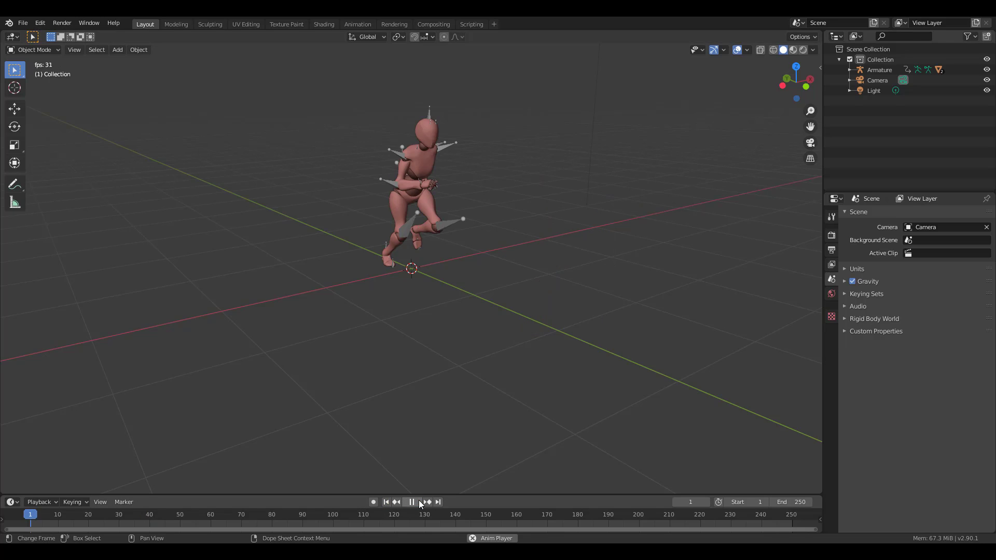
left_click(413, 502)
middle_click_drag(461, 434, 498, 395)
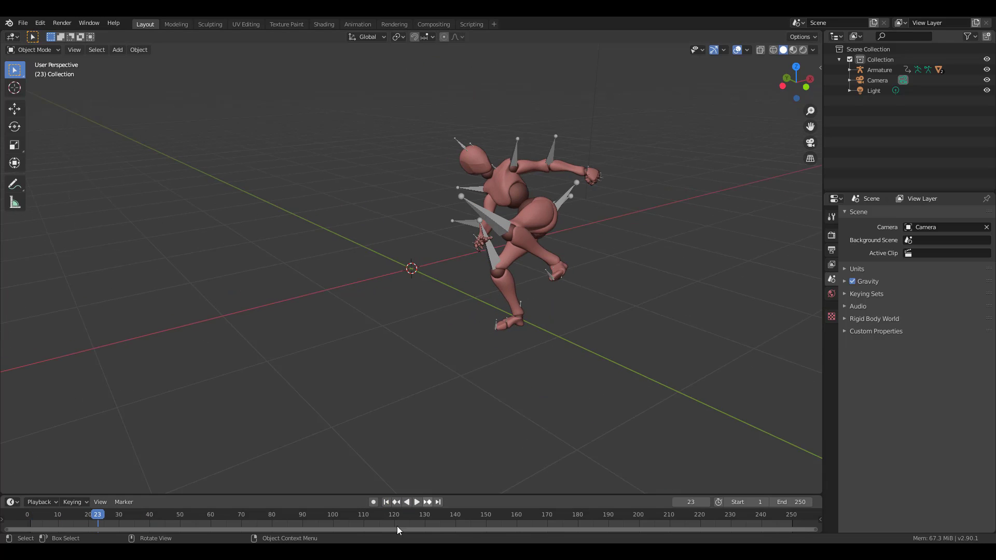
left_click(386, 502)
middle_click_drag(392, 490, 413, 244)
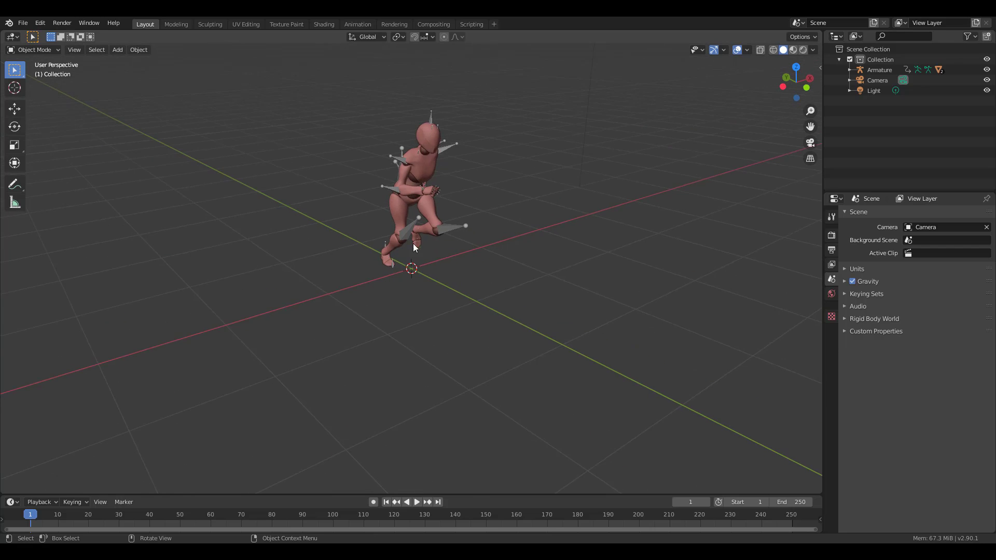
Step: Examine the character up close with the viewport overlays hidden, and show the overlays again
scroll(431, 188, "up", 4)
scroll(426, 182, "down", 4)
middle_click_drag(454, 194, 437, 235, "shift")
scroll(433, 248, "up", 3)
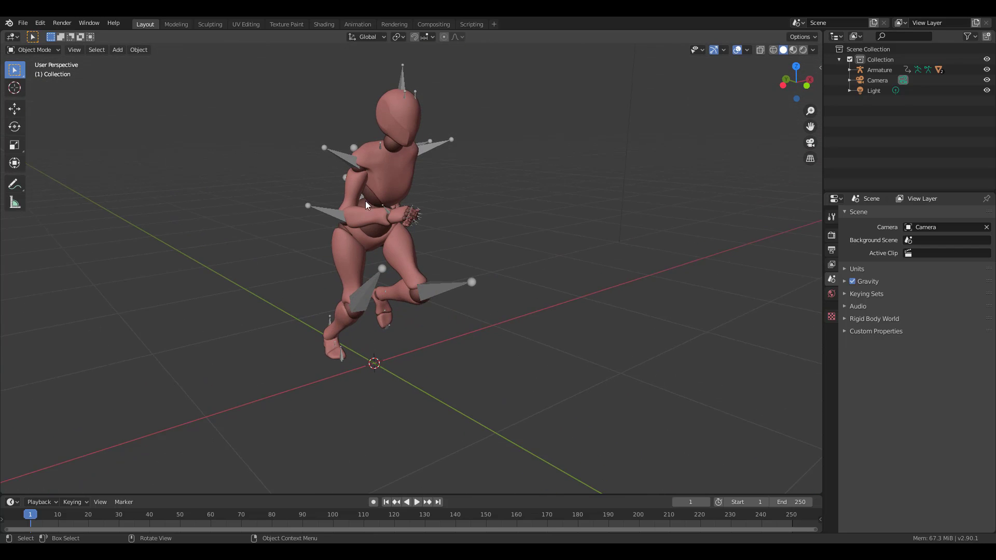
left_click(737, 50)
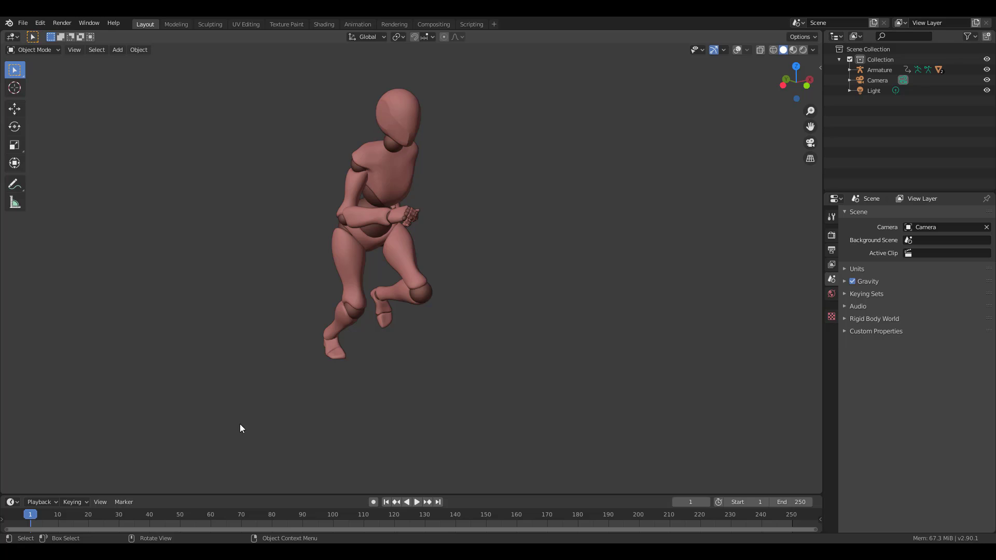
left_click(738, 50)
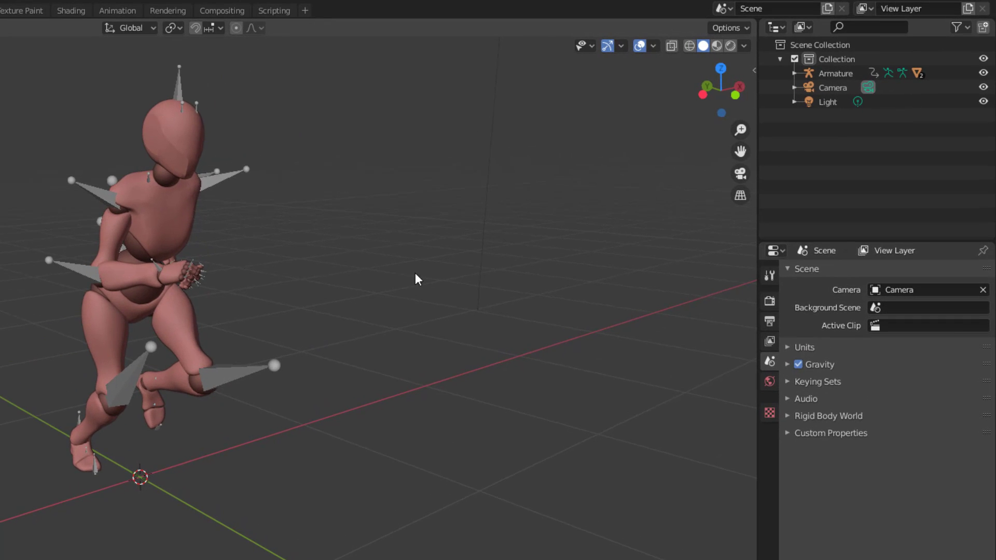
Step: Select the armature and add a view layer using the New option
left_click(837, 76)
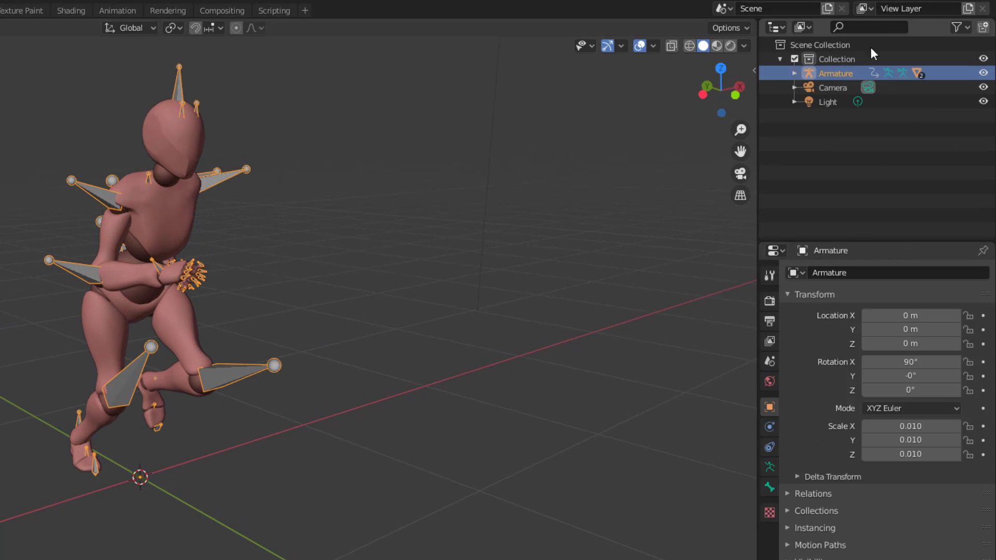
left_click(968, 10)
left_click(905, 34)
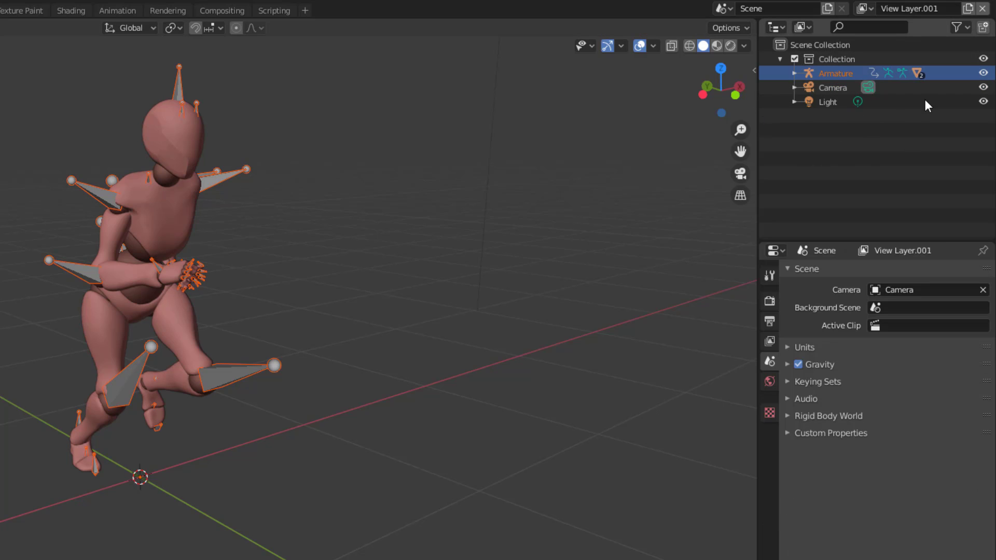
Step: Switch back to the original View Layer and hide the armature there
left_click(865, 8)
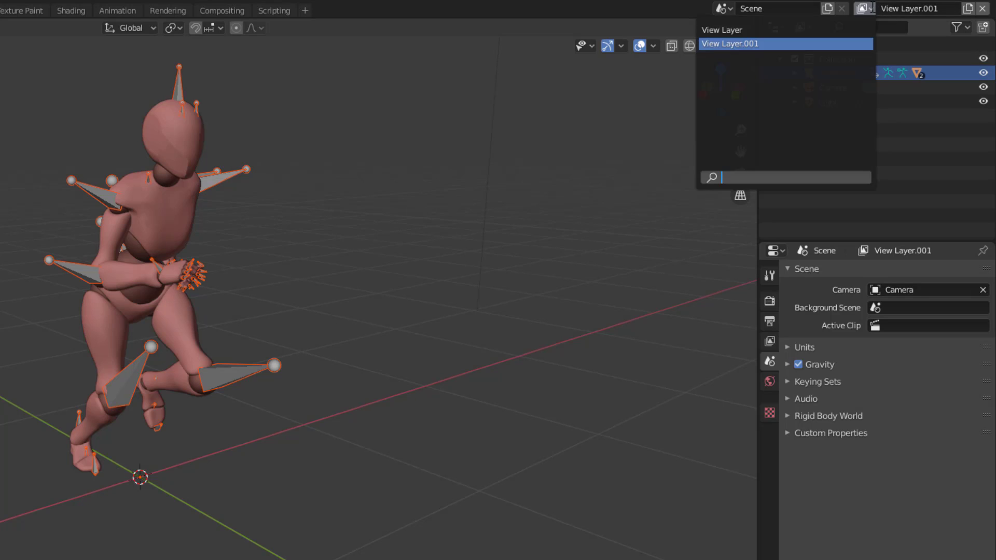
left_click(783, 30)
left_click(983, 73)
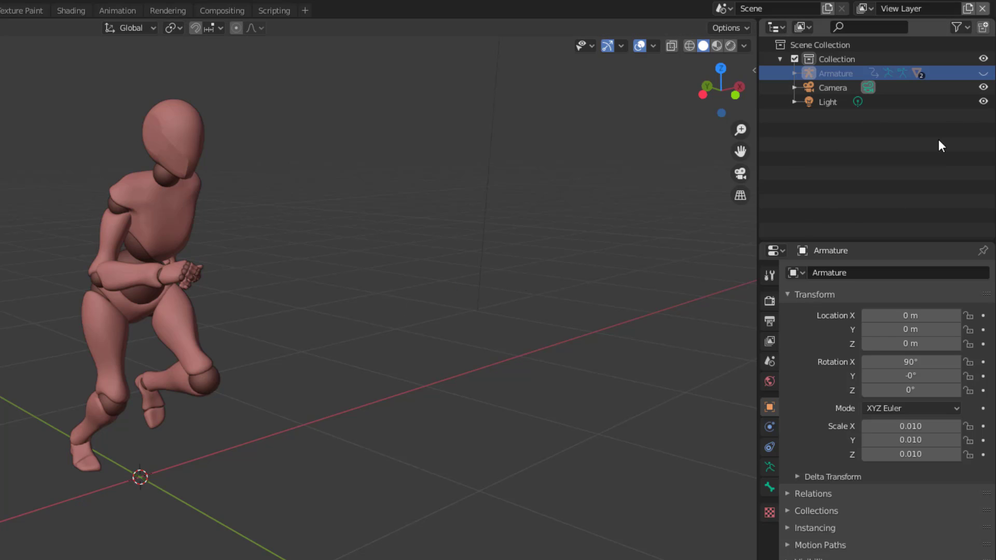
Step: Enlarge the timeline area below the viewport and change it to the Shader Editor
middle_click_drag(340, 465, 293, 471)
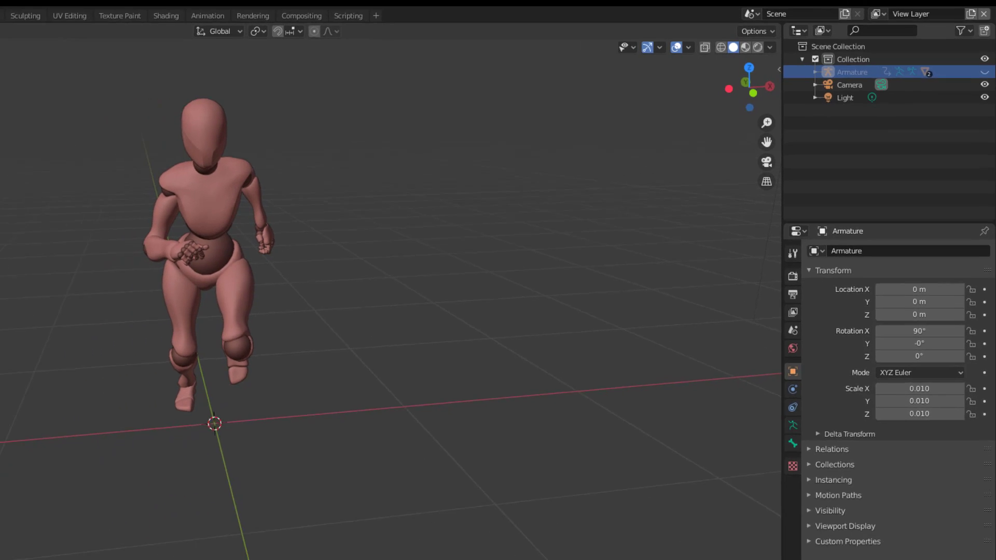
left_click_drag(427, 487, 418, 322)
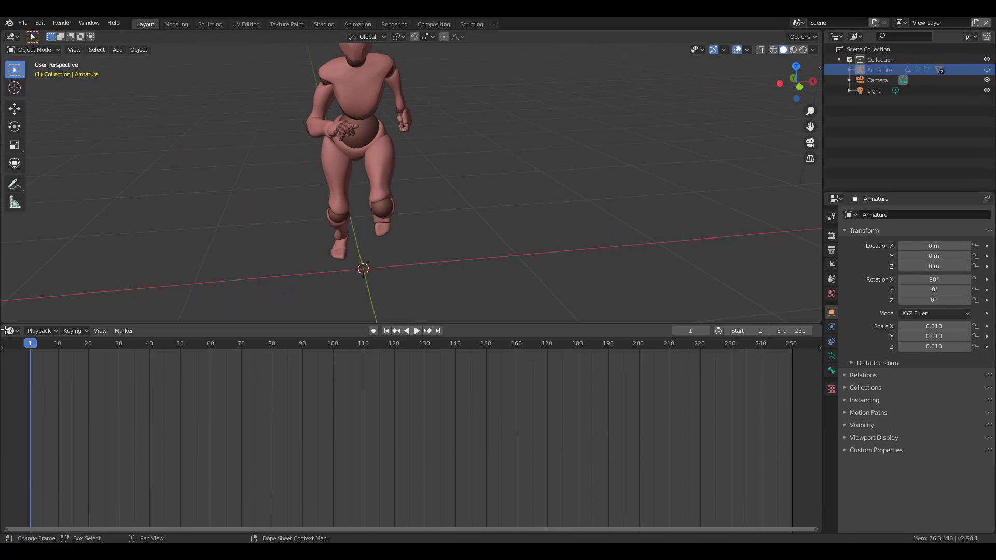
left_click(9, 331)
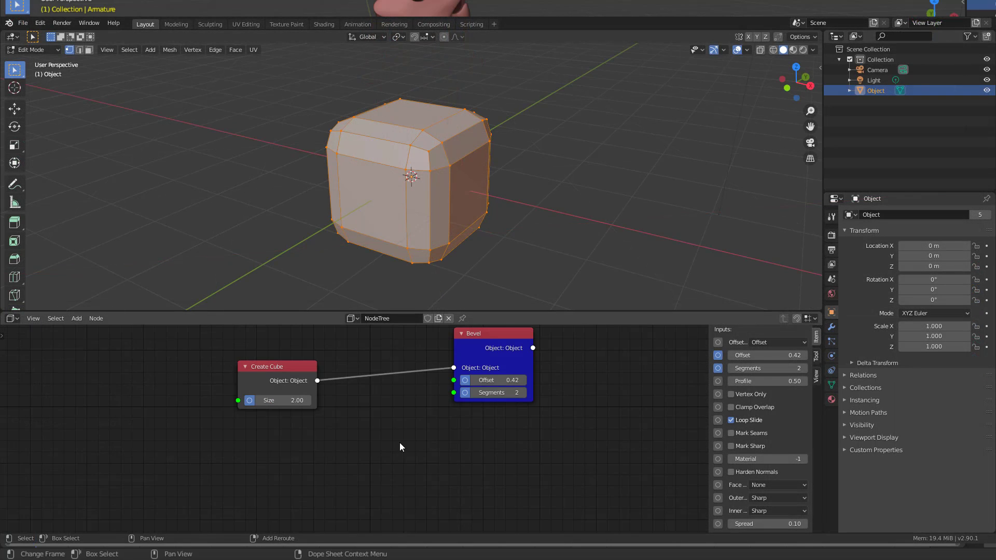
Step: Move the Bevel node aside and wire the Inset node between Create Cube and Bevel
left_click(381, 396)
left_click(418, 432)
left_click(400, 470)
left_click_drag(317, 381, 441, 458)
left_click_drag(493, 334, 562, 352)
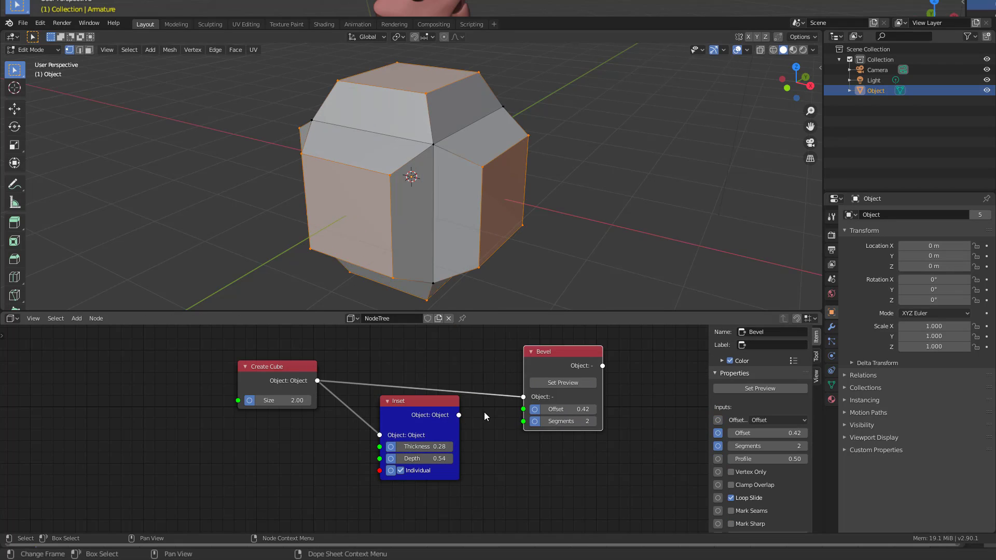
left_click_drag(459, 415, 523, 396)
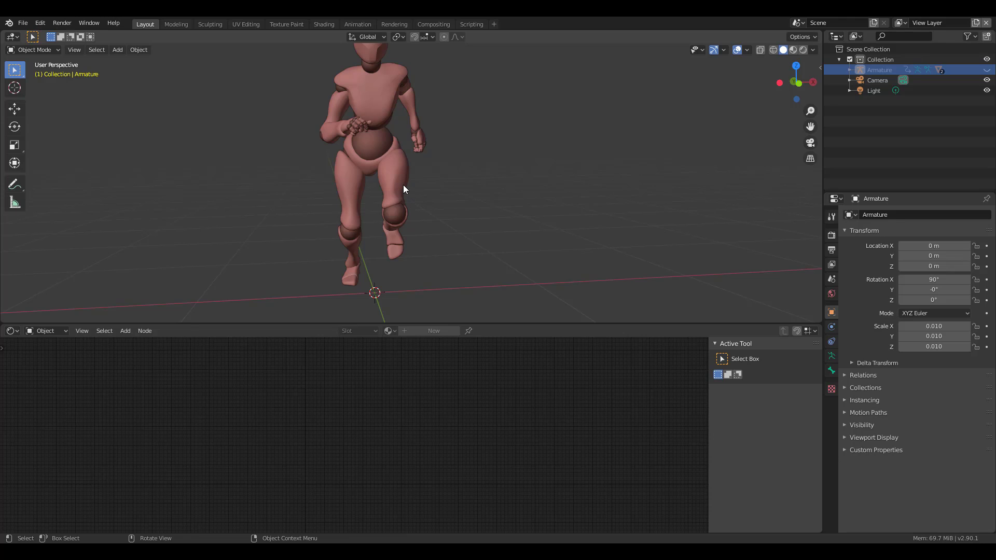
Step: Examine the material nodes of the character's body surface, check the joints' material, and clear the selection
left_click(403, 185)
middle_click_drag(486, 484, 588, 374)
scroll(509, 409, "up", 2)
left_click_drag(400, 474, 376, 401)
middle_click_drag(393, 469, 305, 531)
scroll(455, 444, "up", 3)
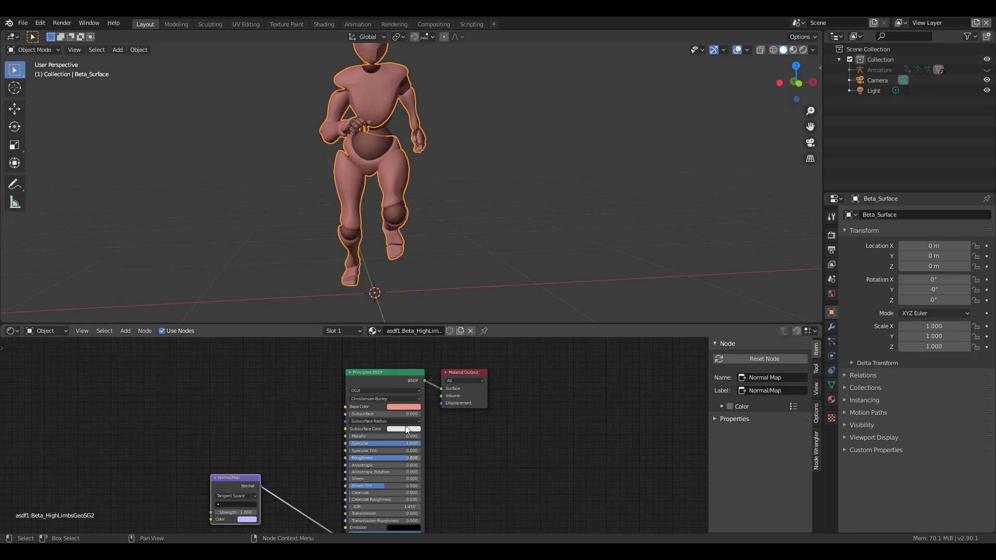
left_click(400, 220)
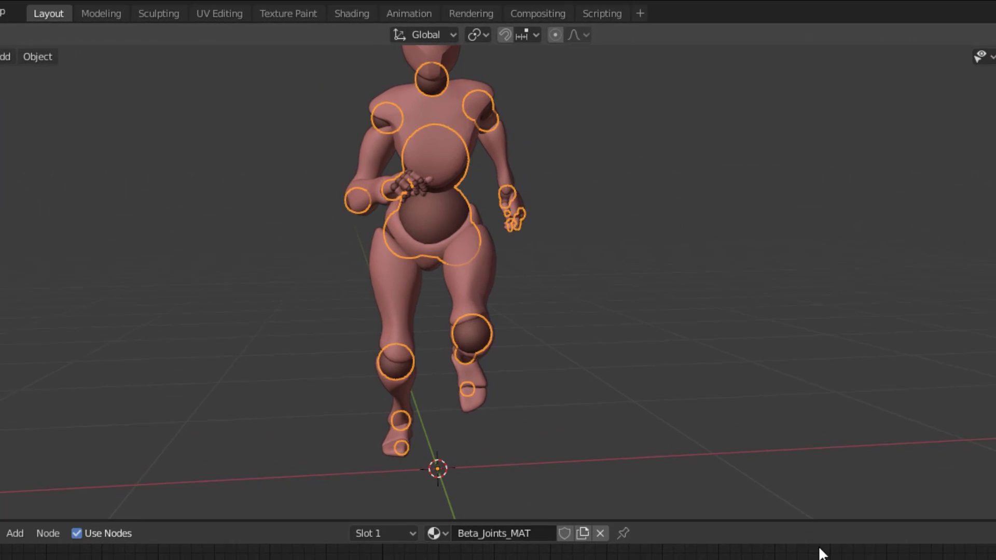
left_click(509, 204)
Step: Add a monkey mesh at the origin and smooth it with a level 2 subdivision surface
key("shift+a")
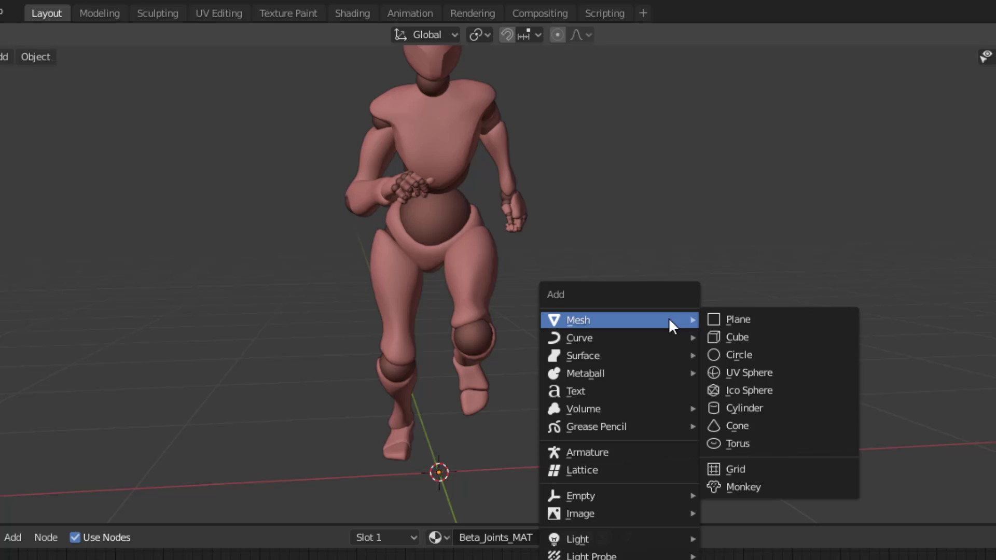
left_click(765, 483)
scroll(607, 413, "down", 5)
middle_click_drag(841, 195, 490, 328)
scroll(593, 304, "up", 2)
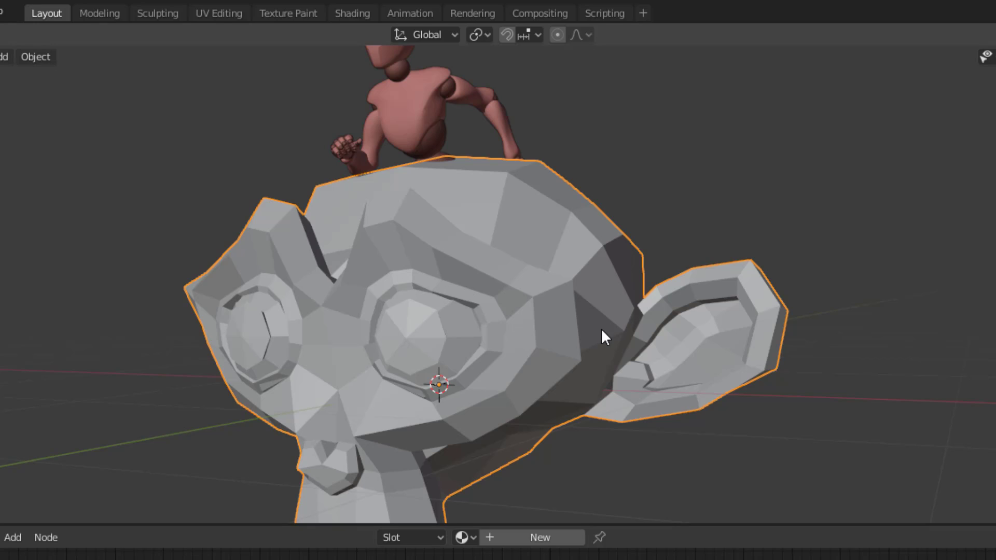
key("ctrl+2")
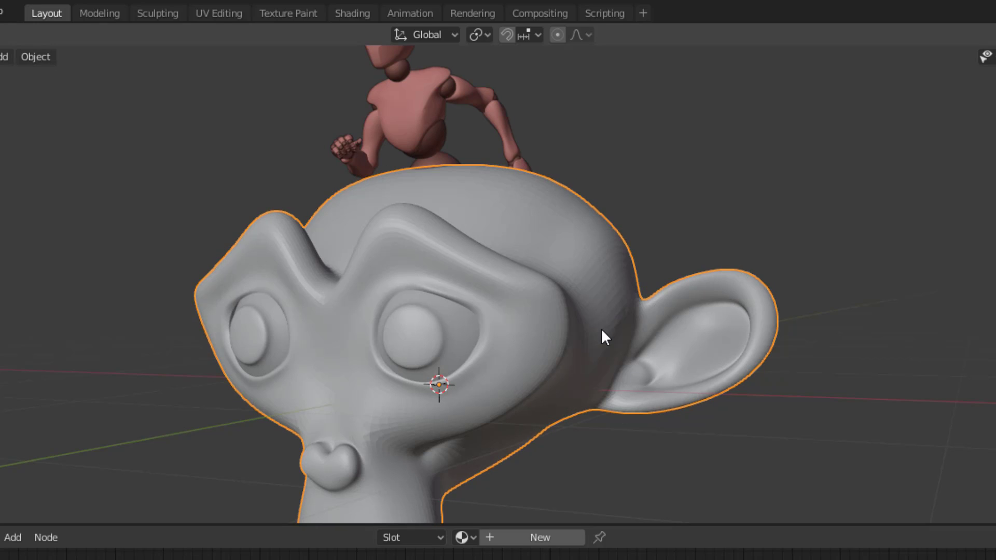
Step: Scale the monkey head down uniformly to about 0.193
scroll(626, 344, "down", 3)
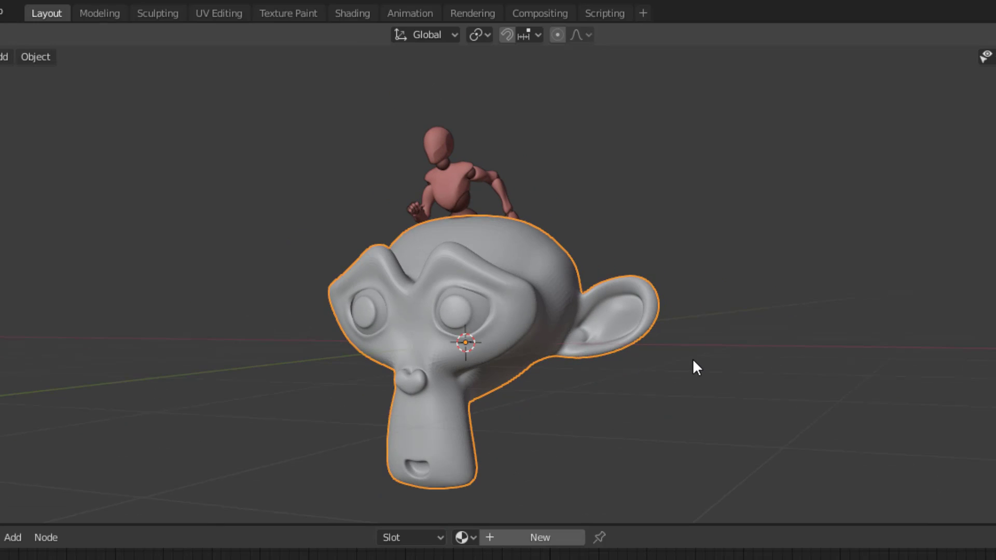
key("s")
left_click(514, 379)
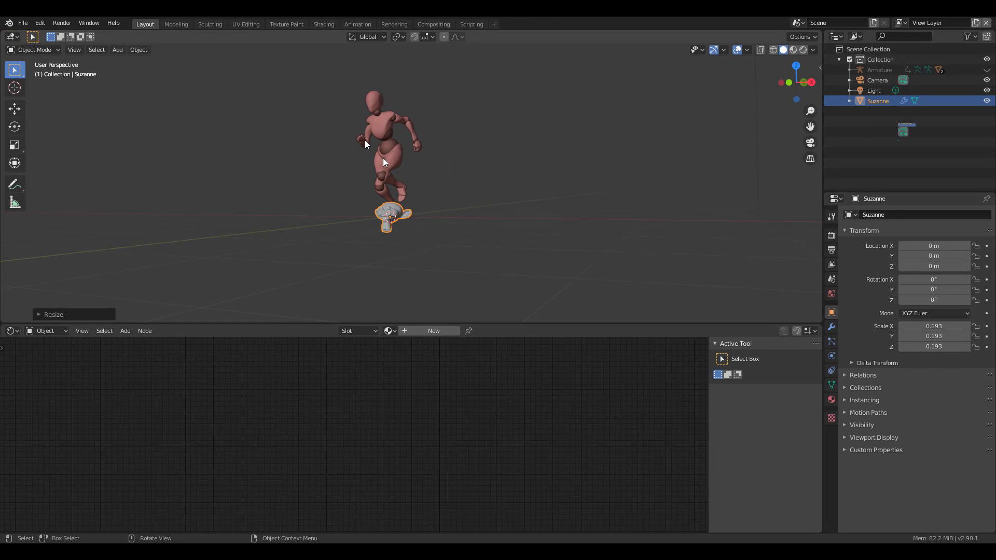
Step: Hide the character's Beta_Surface and Beta_Joints meshes so that only the monkey head remains visible
left_click(383, 157)
scroll(571, 200, "up", 4)
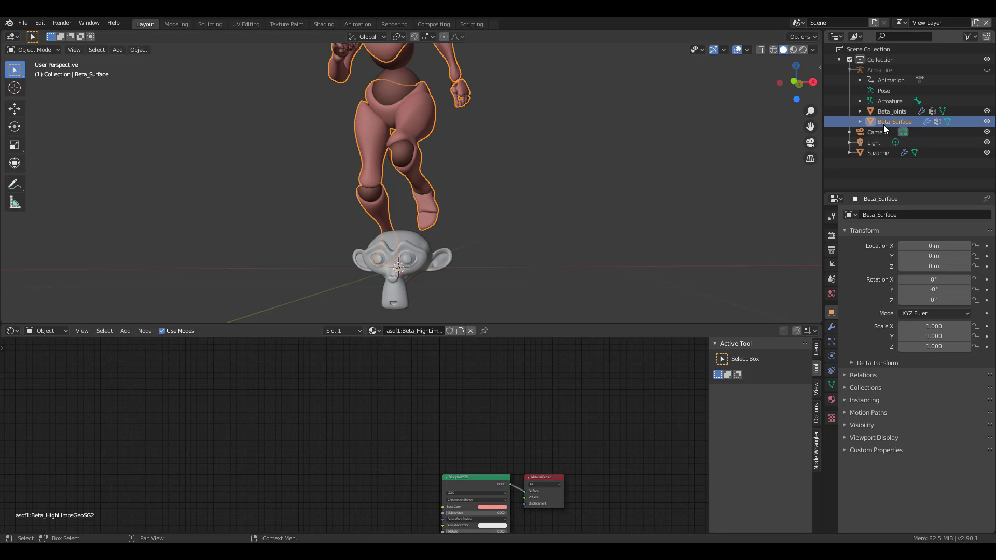
left_click(987, 122)
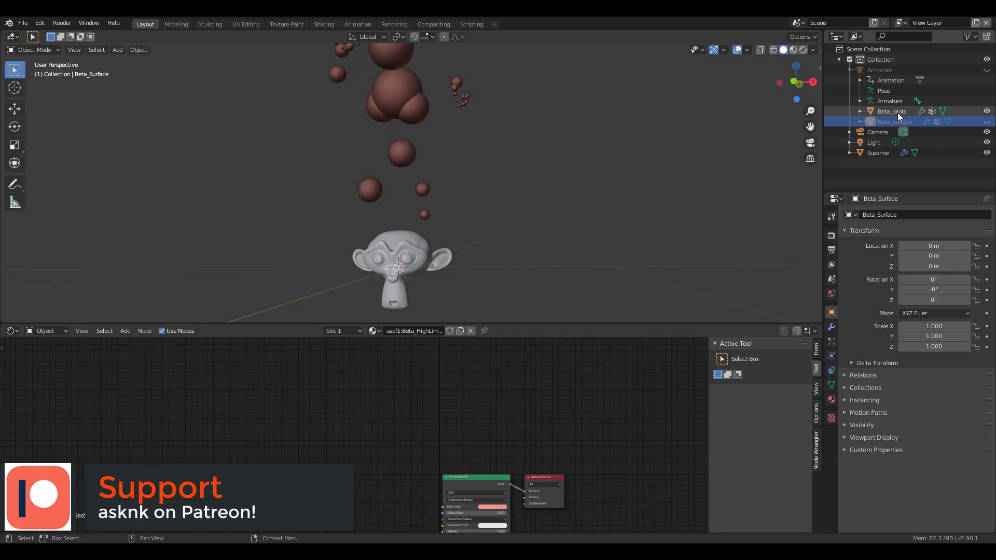
left_click(987, 111)
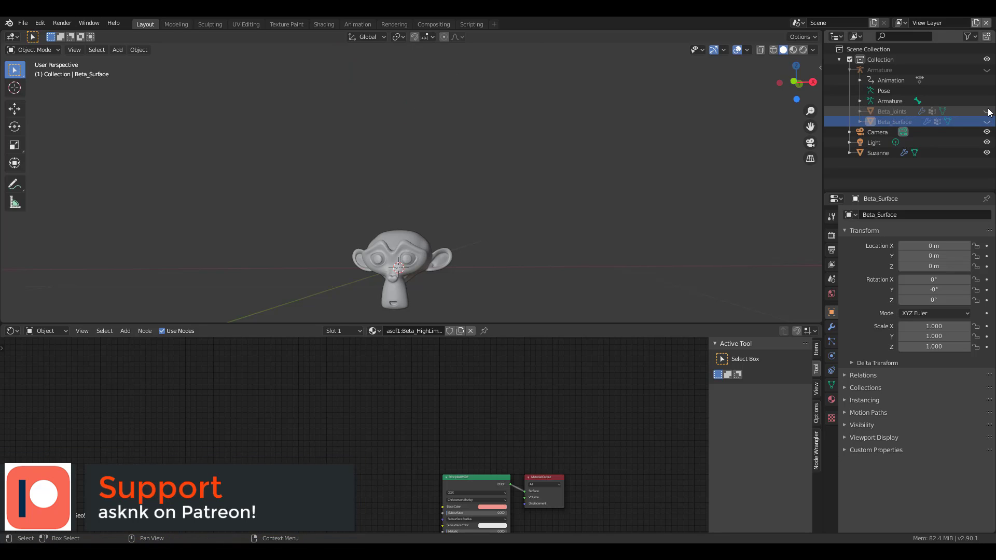
Step: Select the monkey head and create a new material for it
middle_click_drag(456, 258, 442, 183)
scroll(464, 171, "up", 2)
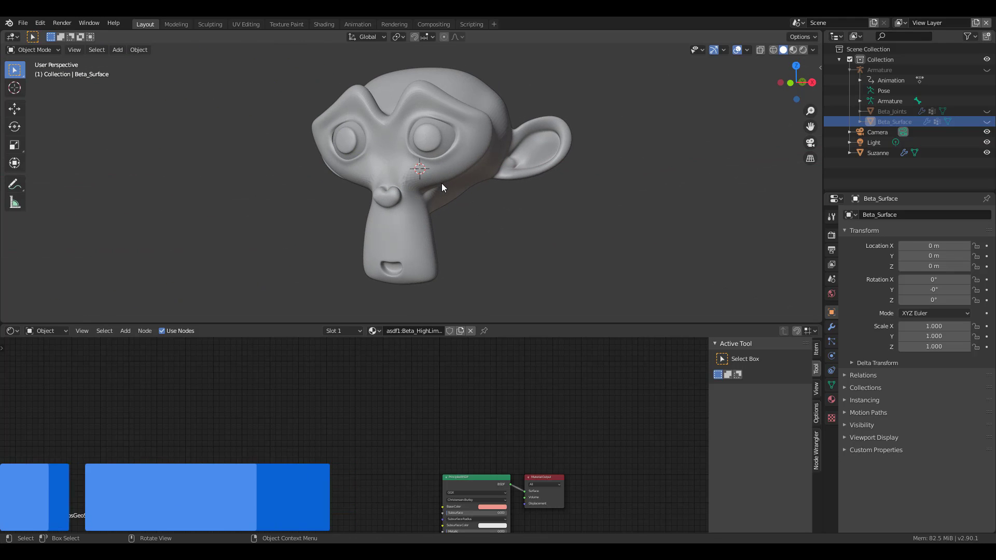
scroll(456, 428, "down", 1)
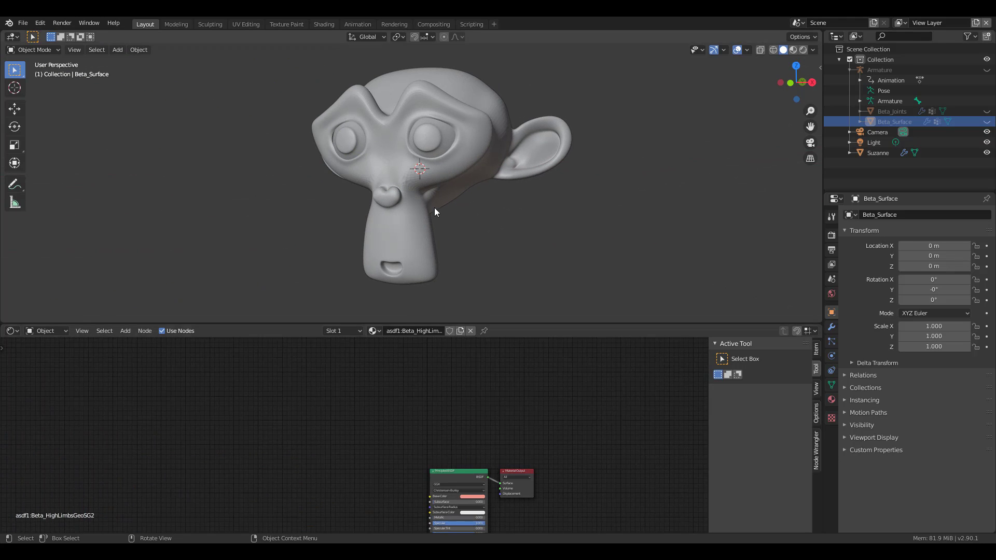
left_click(419, 234)
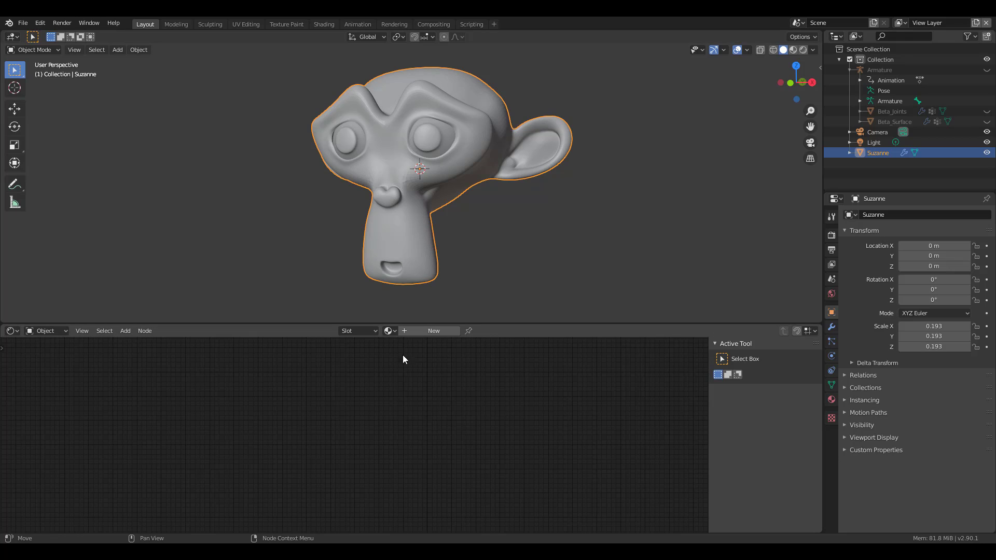
left_click(407, 331)
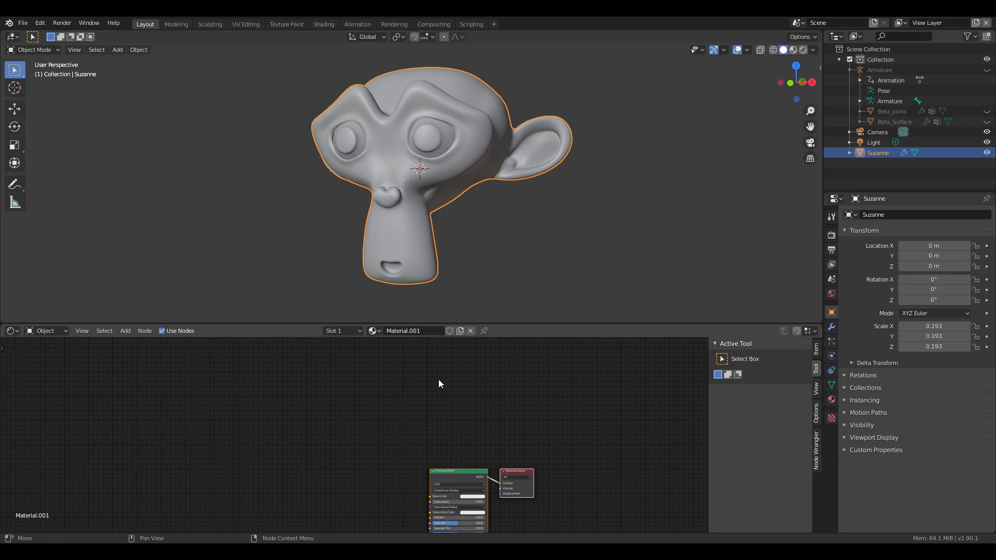
Step: Move the Material Output node away from the Principled BSDF to make room between them
middle_click_drag(536, 445, 556, 360)
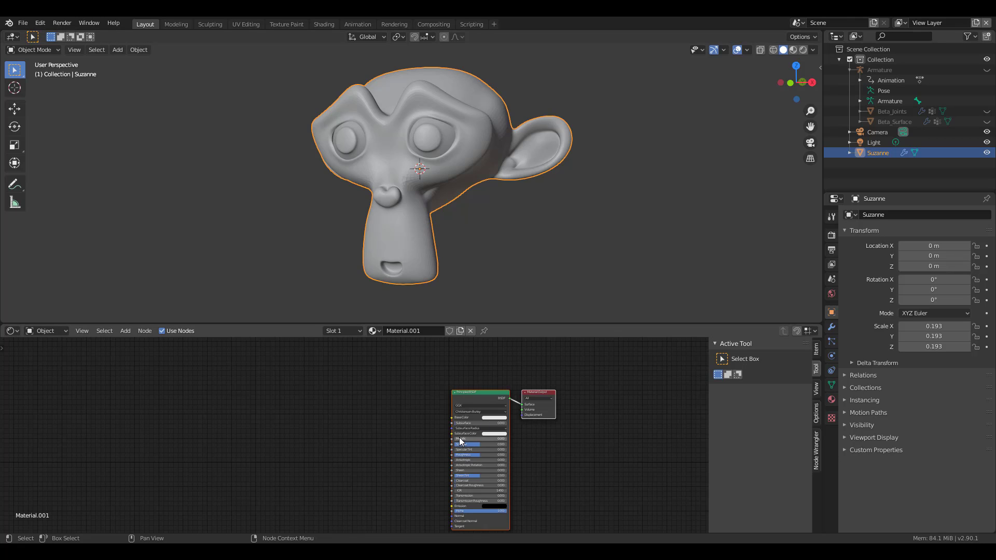
scroll(581, 403, "up", 2)
middle_click_drag(570, 453, 254, 469)
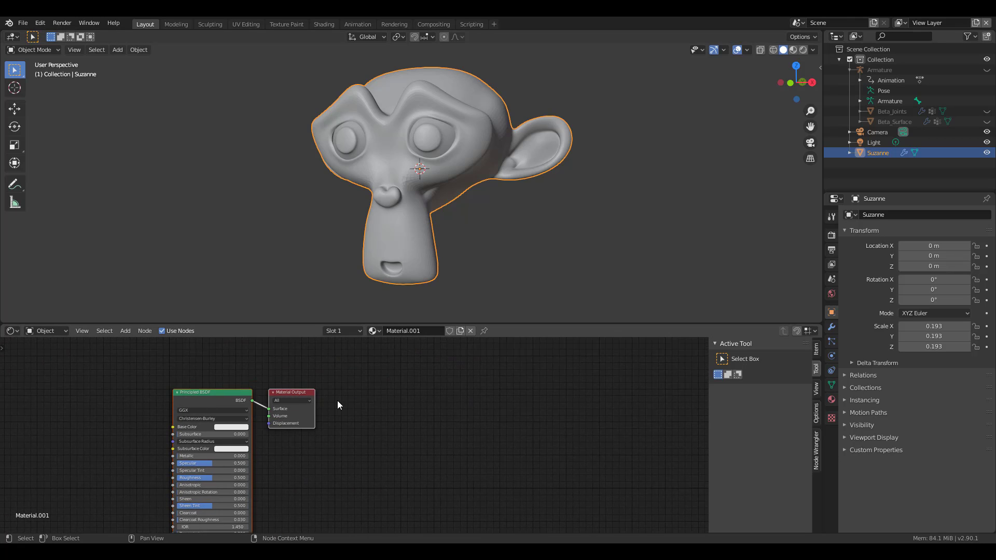
left_click_drag(305, 391, 469, 367)
scroll(378, 420, "up", 2)
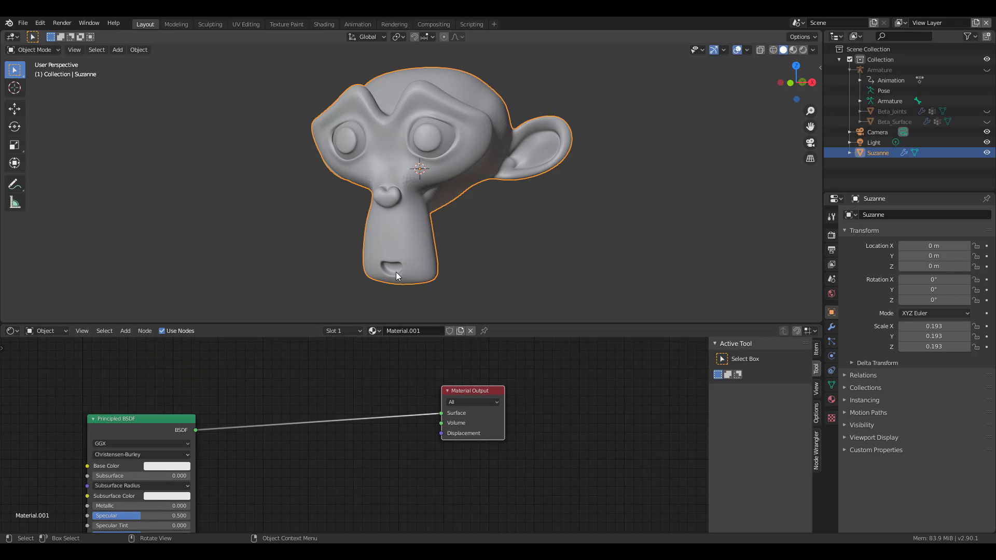
Step: Add a Mix Shader node on the link between the Principled BSDF and the Material Output
left_click(342, 397)
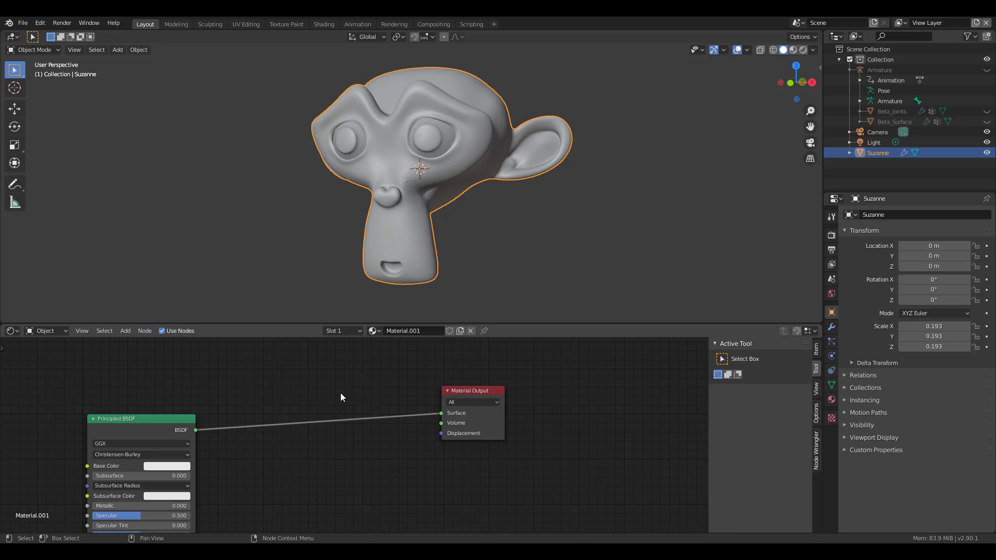
key("shift+a")
left_click(341, 394)
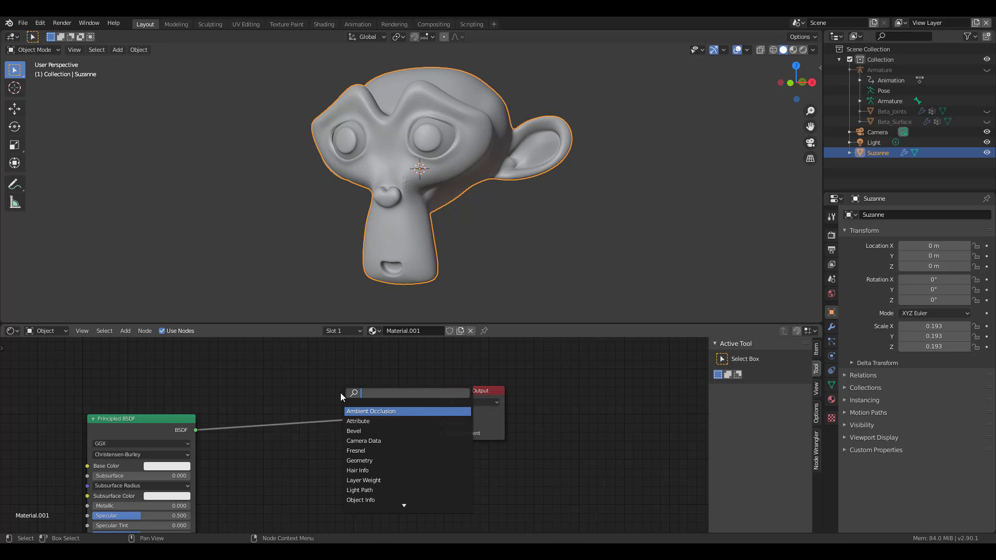
type("mix")
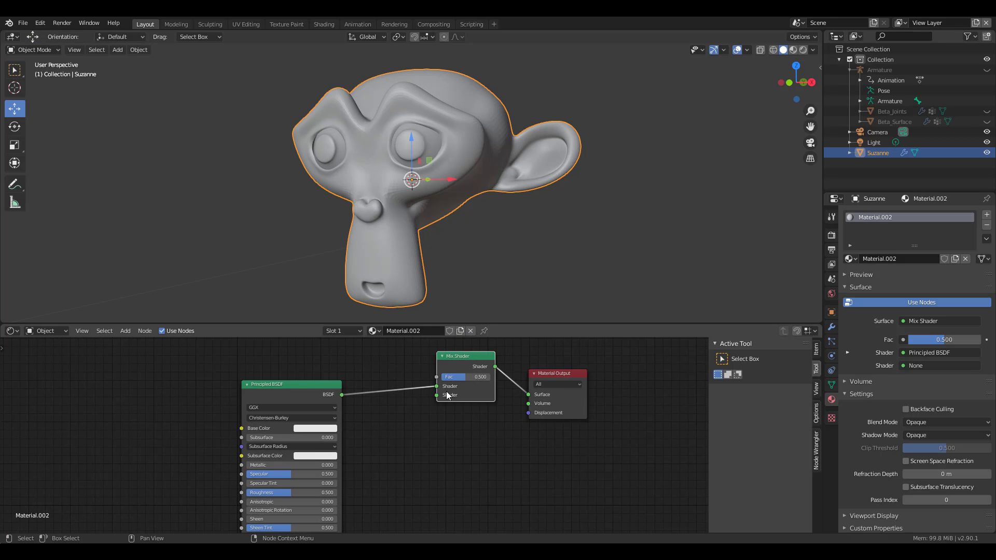
key("shift+a")
mouse_move(443, 424)
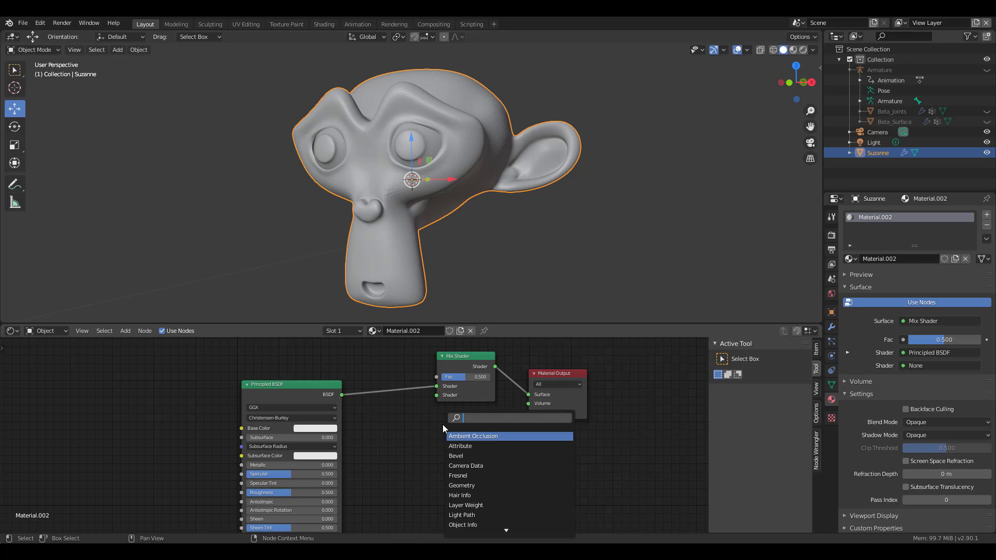
type("mi")
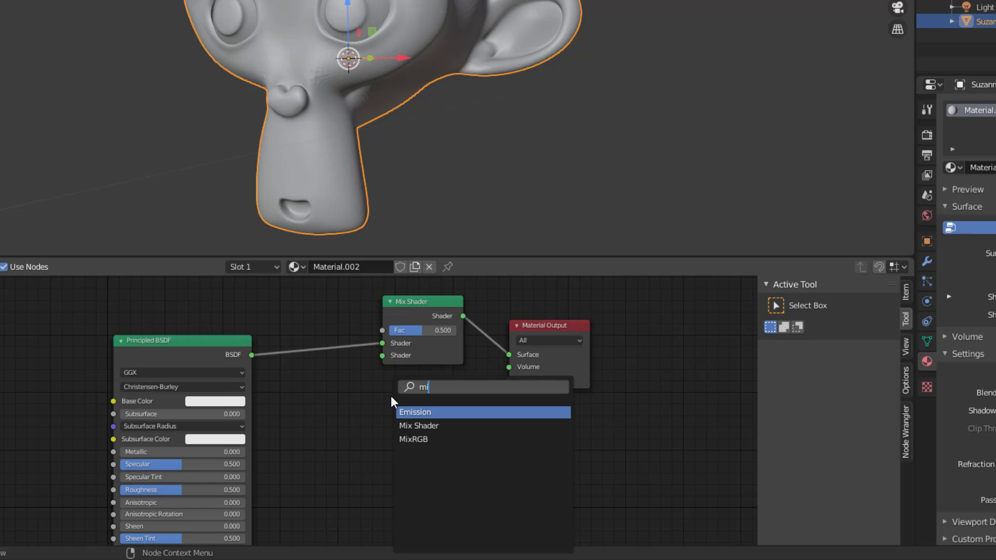
key("Escape")
Step: Connect the Principled BSDF to the Mix Shader's second shader input and cut its link to the first input
scroll(358, 397, "up", 2)
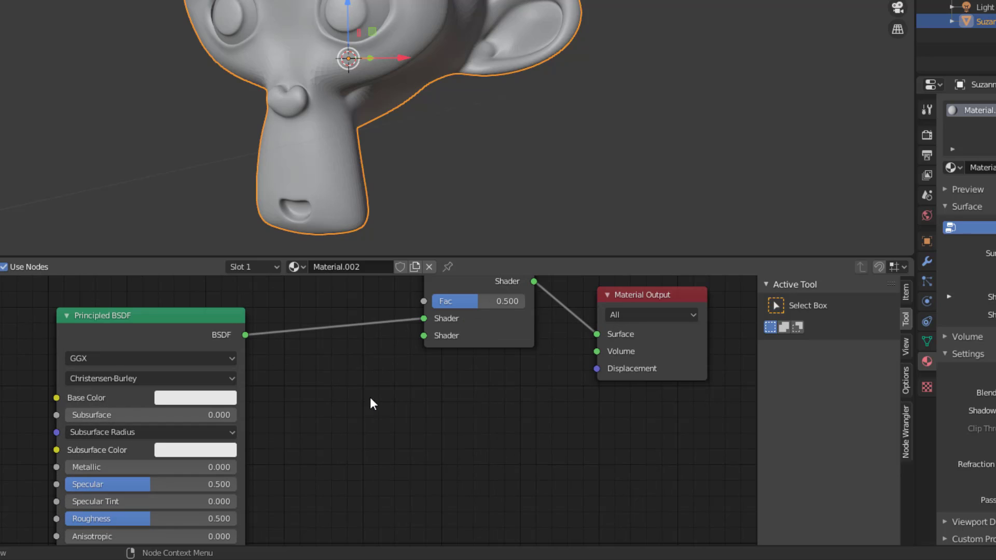
middle_click_drag(382, 418, 295, 486)
left_click_drag(159, 402, 337, 403)
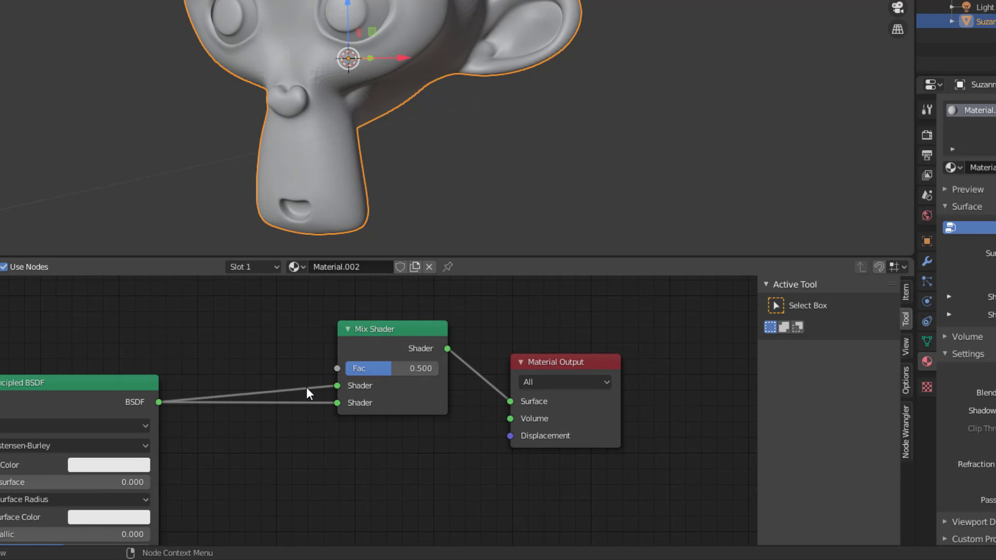
right_click_drag(305, 378, 304, 397, "ctrl")
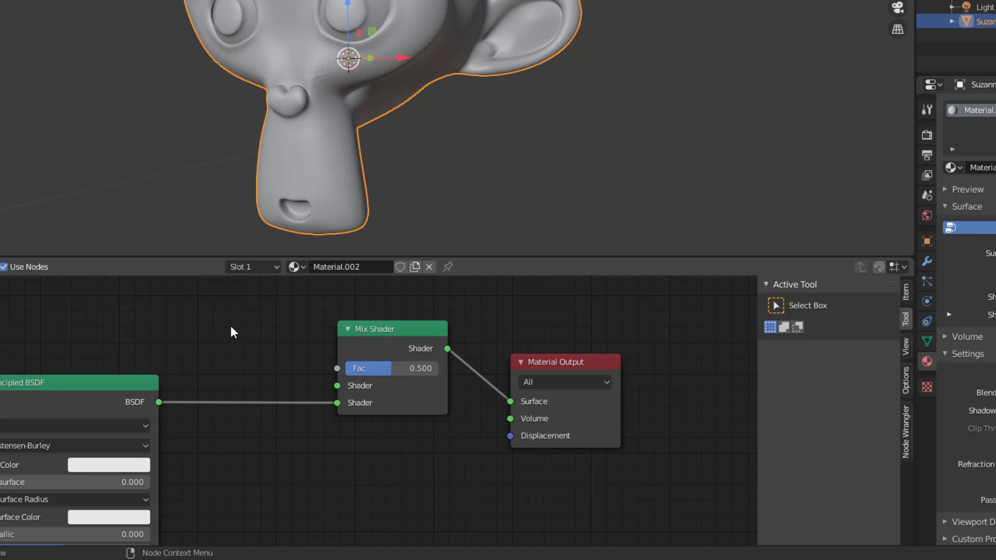
Step: Add a Transparent BSDF node above the Principled BSDF and connect it to the Mix Shader's first shader input
middle_click_drag(233, 333, 352, 388)
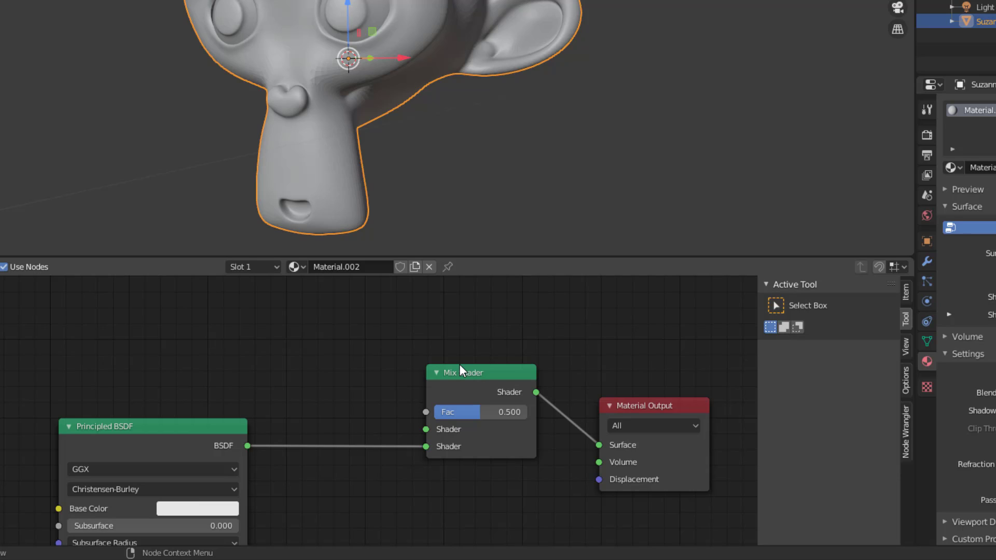
key("shift+a")
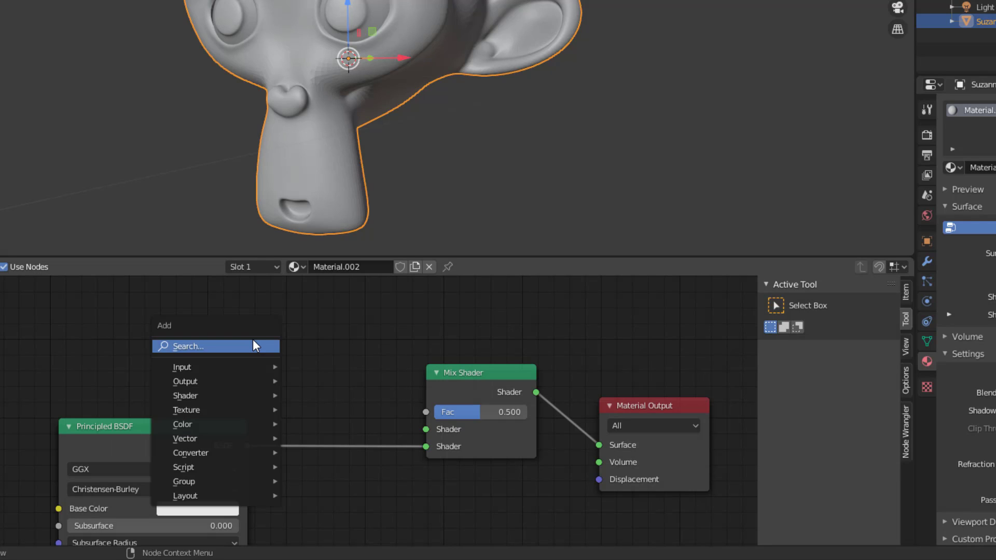
left_click(254, 343)
type("tran")
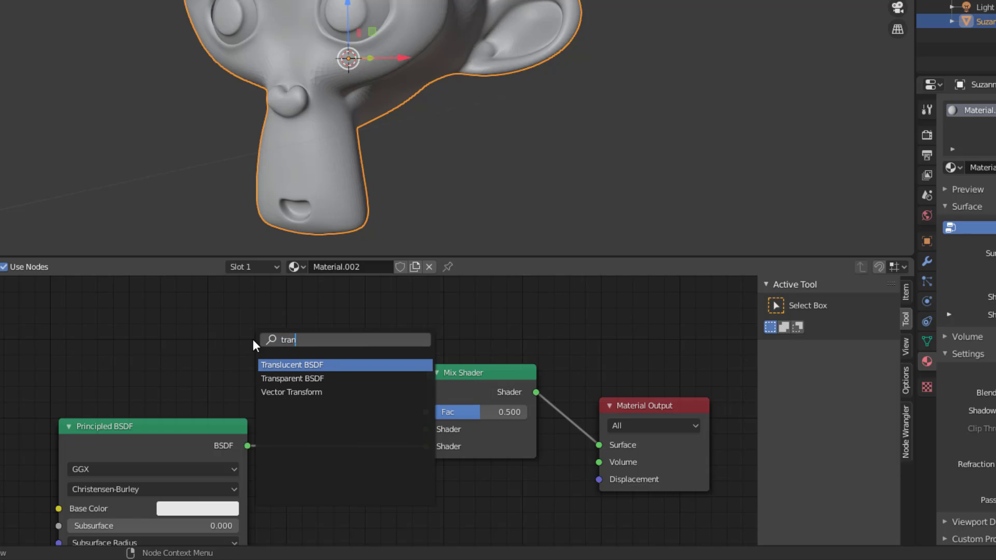
key("Down")
key("Return")
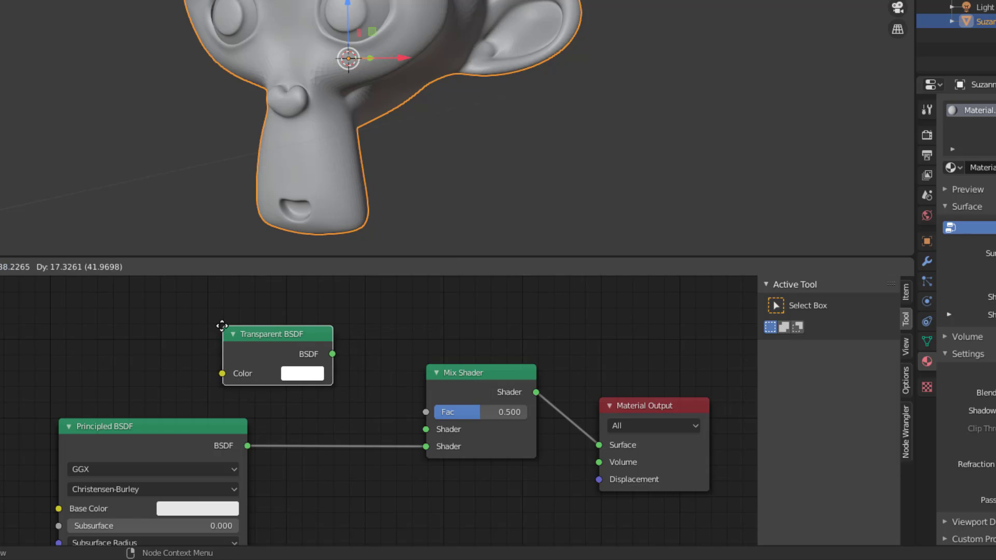
left_click(222, 326)
left_click_drag(331, 353, 426, 430)
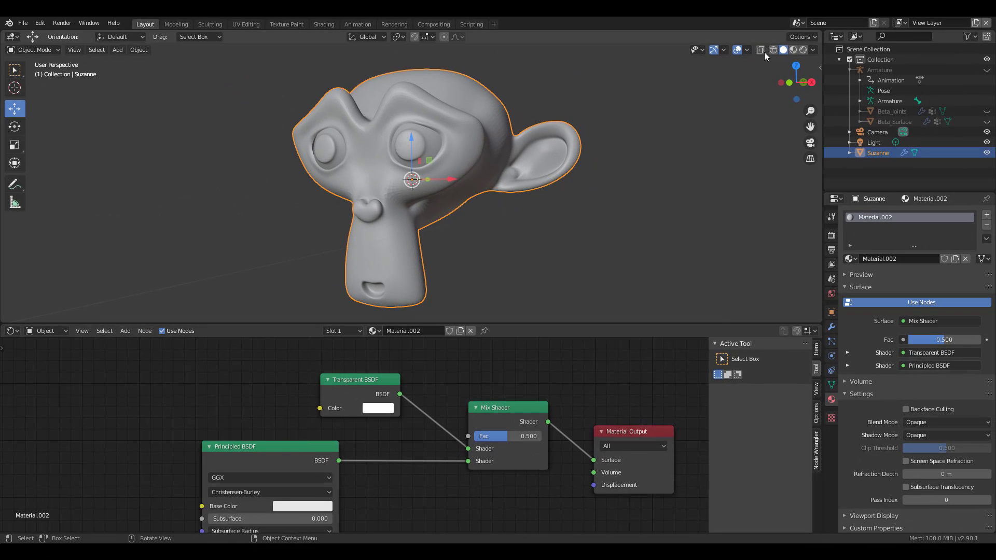
Step: Switch the viewport to Material Preview shading and raise the Mix Shader's factor to 0.875
left_click(793, 50)
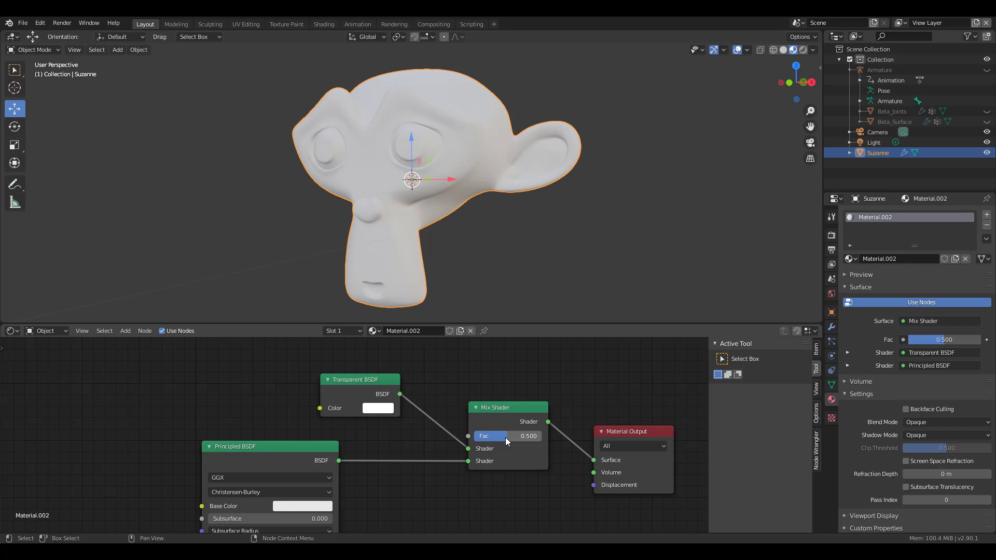
left_click_drag(505, 438, 534, 438)
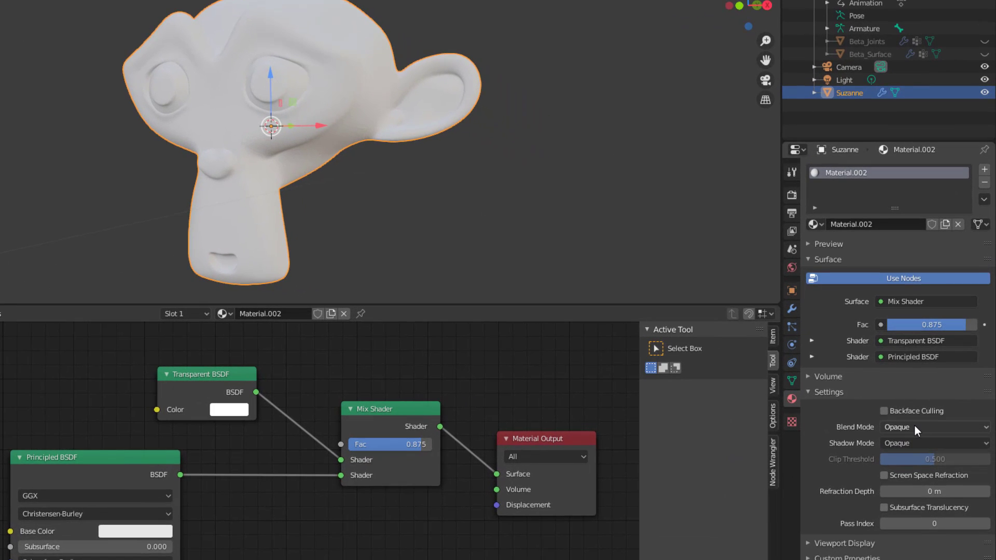
Step: Set the material's blend mode to Alpha Hashed and lower the Mix Shader's factor to 0.500
left_click(931, 423)
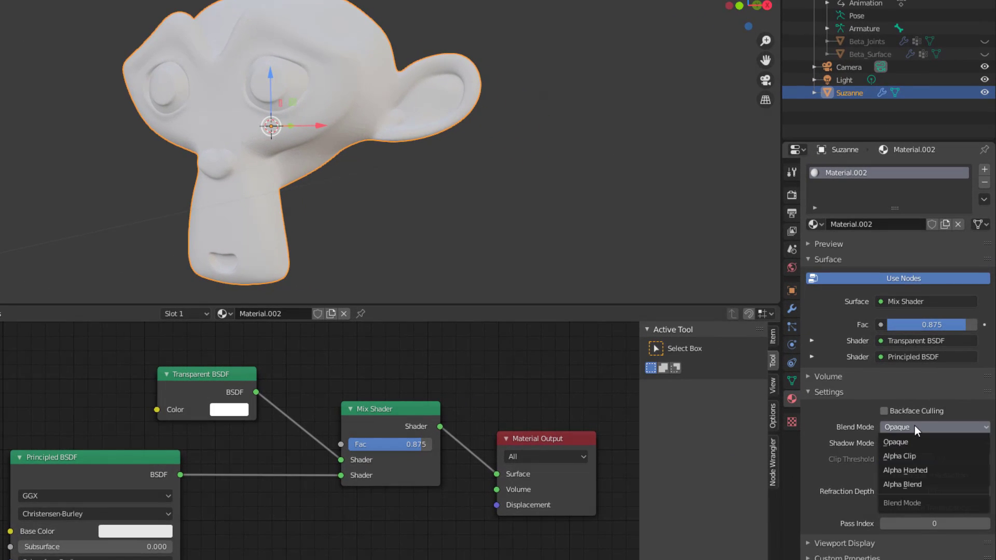
left_click(920, 471)
scroll(399, 446, "up", 1)
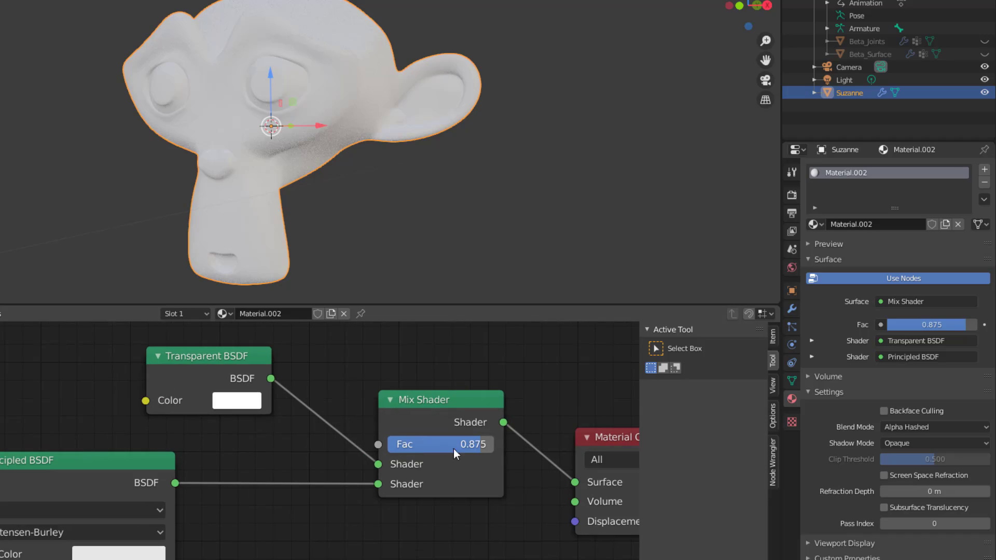
mouse_move(478, 446)
left_mouse_down()
mouse_move(387, 445)
mouse_move(493, 446)
mouse_move(463, 445)
left_mouse_up()
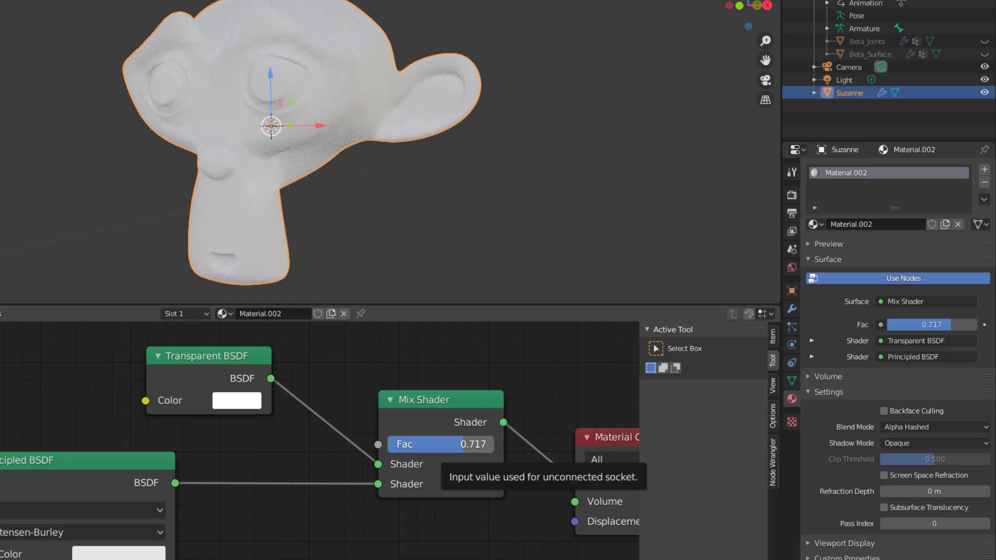
left_click_drag(464, 444, 441, 444)
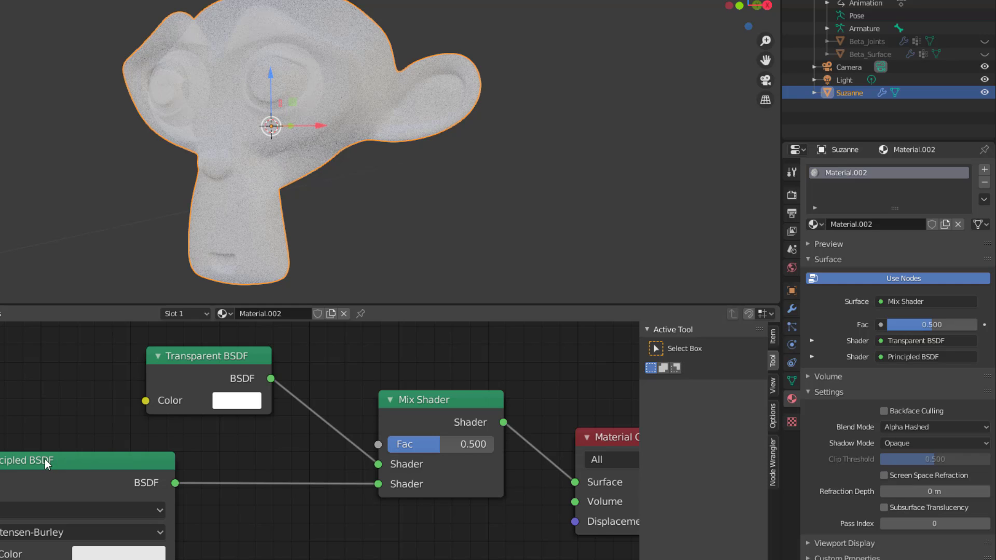
Step: Move the Principled BSDF closer to the Mix Shader and place the Transparent BSDF directly above it
left_click_drag(43, 459, 156, 471)
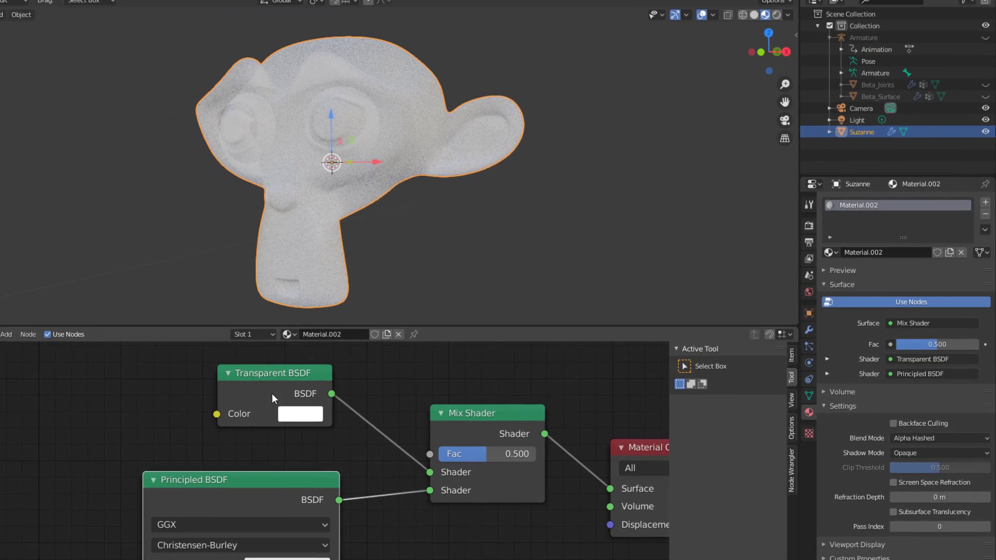
left_click_drag(194, 359, 154, 373)
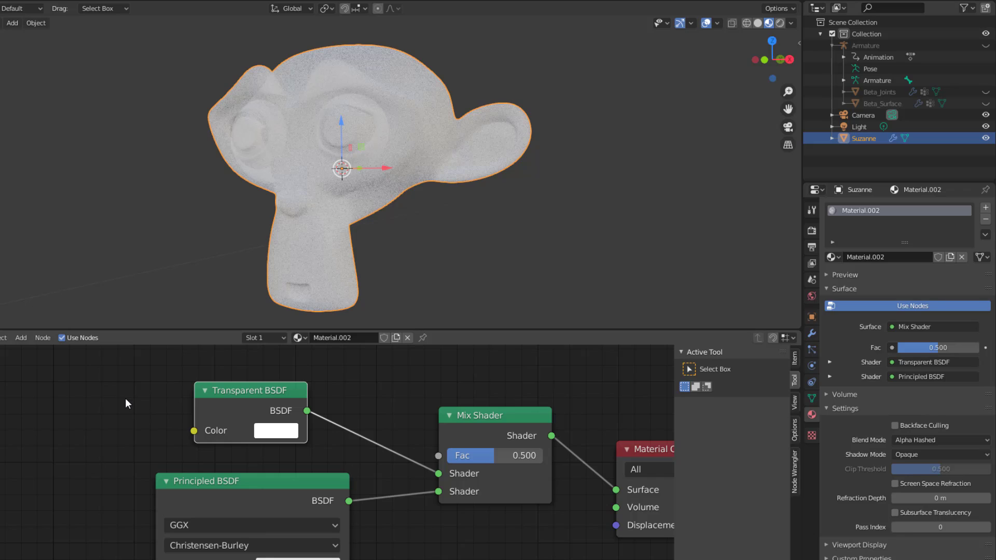
middle_click_drag(113, 409, 107, 462)
scroll(315, 418, "up", 3)
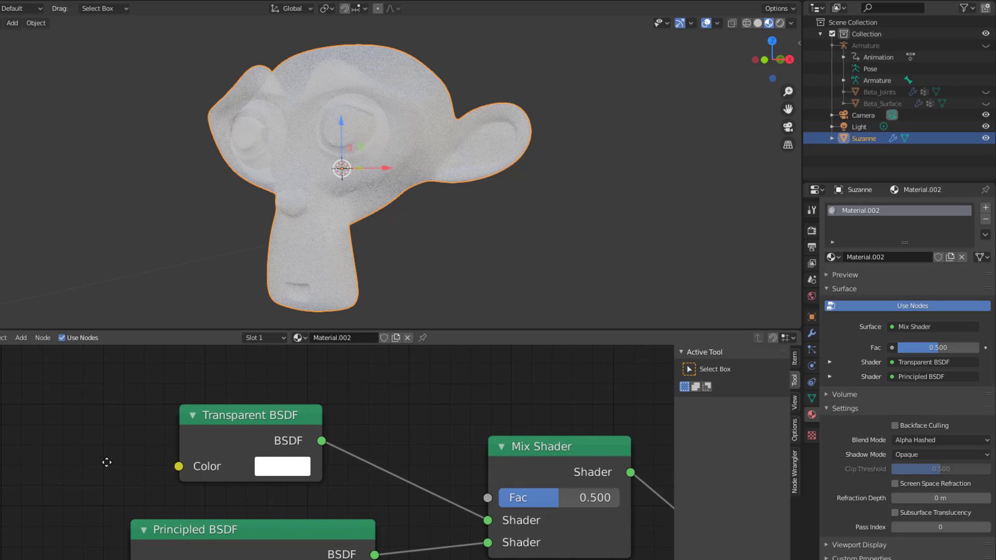
left_click_drag(256, 419, 224, 449)
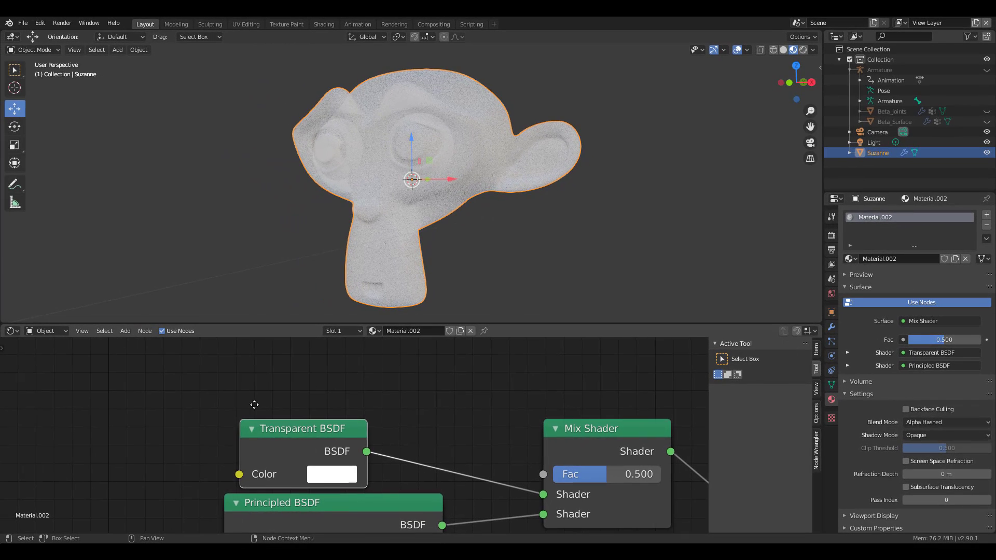
middle_click_drag(255, 405, 327, 409)
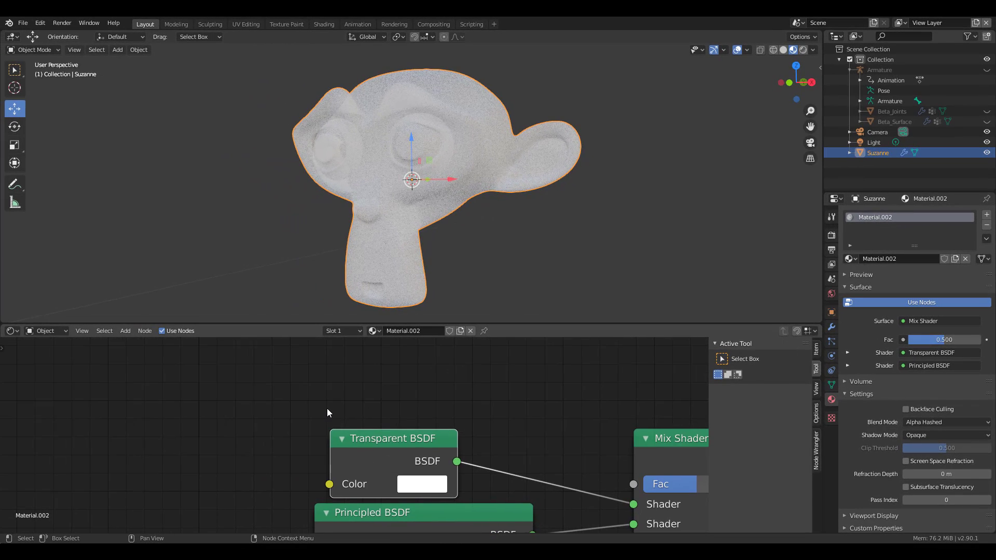
scroll(328, 409, "down", 2)
scroll(328, 413, "down", 3)
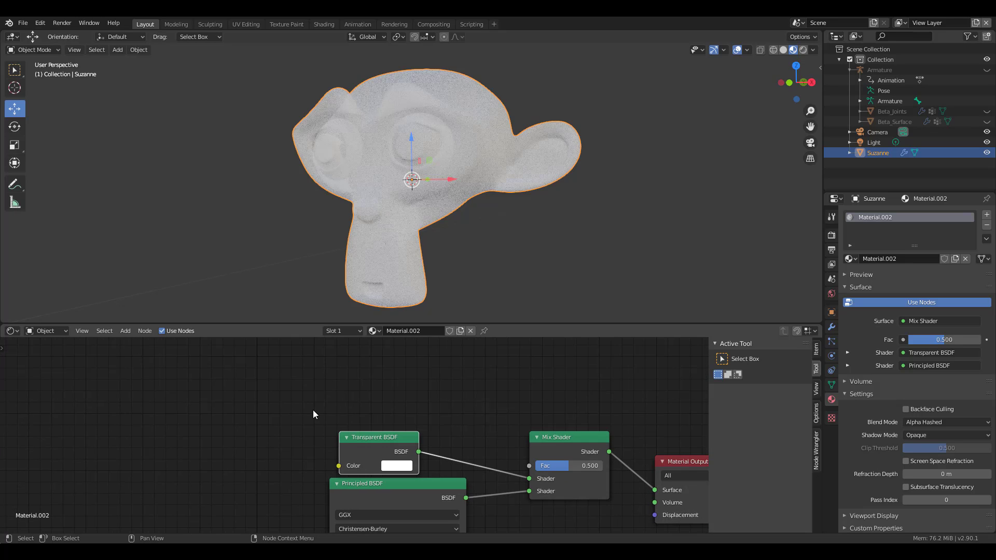
middle_click_drag(259, 400, 217, 359)
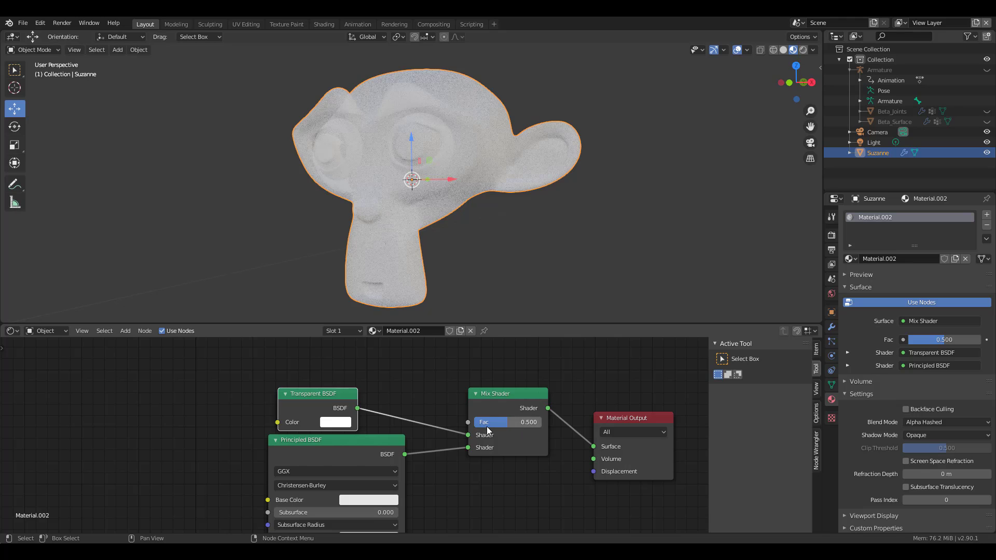
Step: Set the Mix Shader's factor to 0.550 and move the Transparent and Principled BSDF nodes down to make room above them
left_click_drag(500, 422, 495, 422)
scroll(358, 402, "up", 2)
scroll(365, 402, "down", 2)
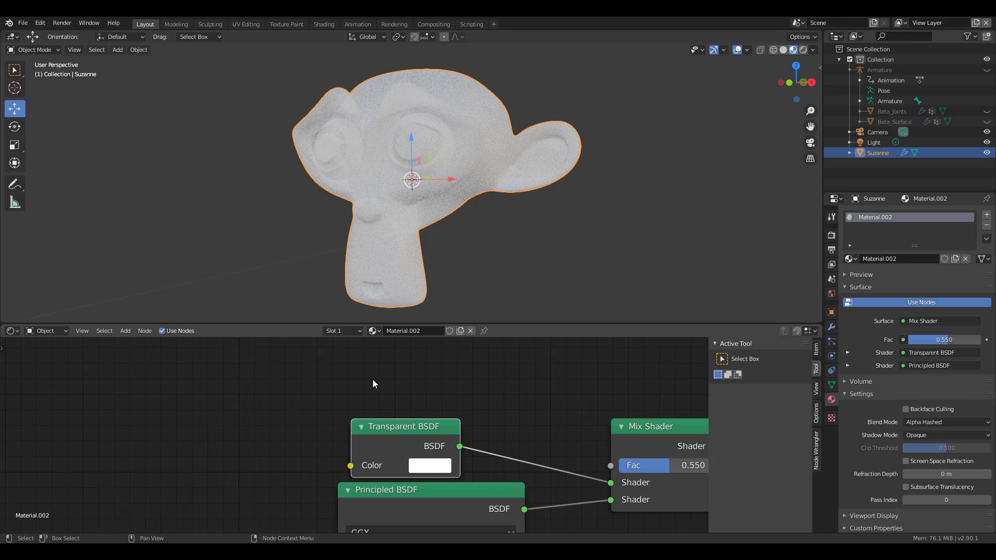
scroll(373, 379, "down", 1)
left_click_drag(384, 476, 383, 535)
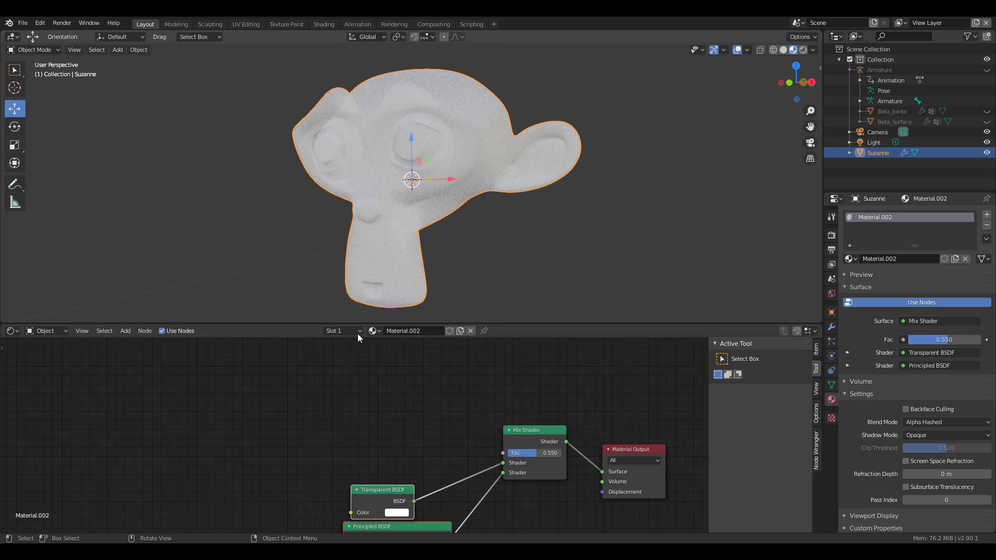
Step: Open the node search for adding another node to the material
key("shift+a")
left_click(336, 412)
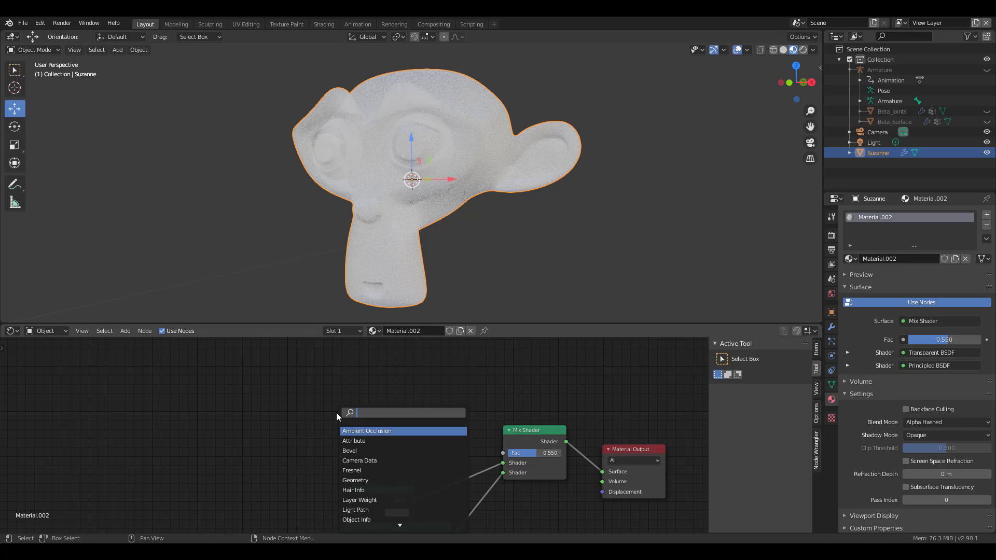
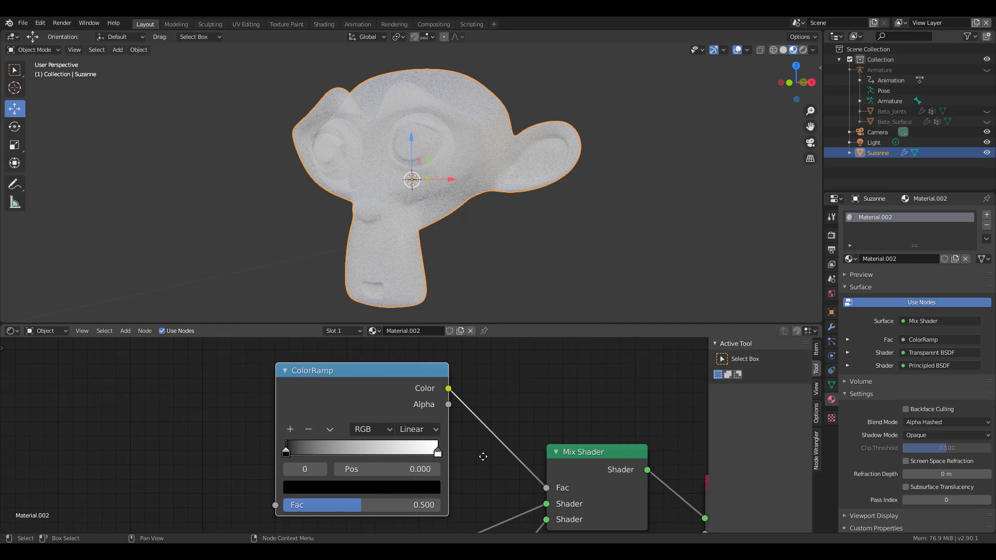
Step: Try the ColorRamp's black stop at position 0.495 and return it to 0.000
left_click_drag(300, 444, 380, 453)
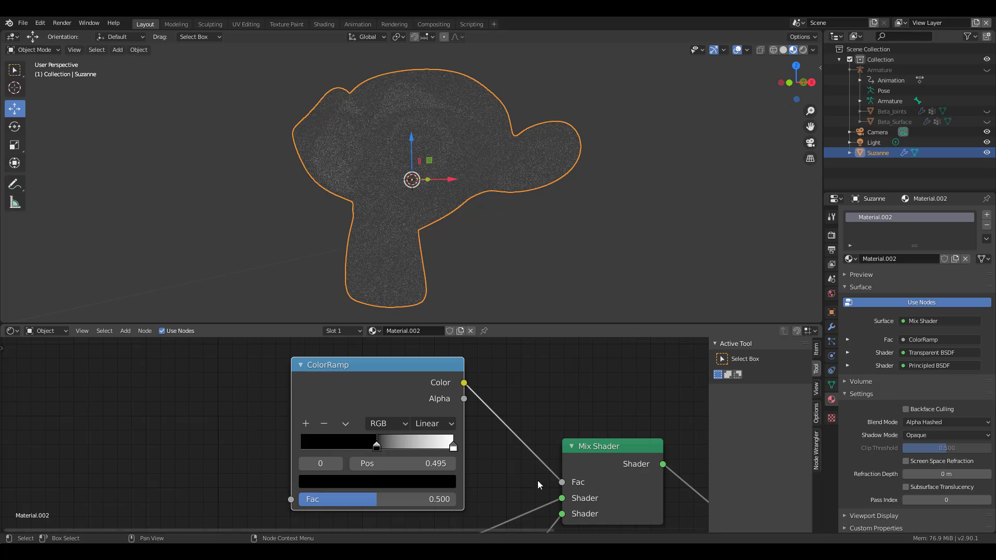
left_click_drag(379, 446, 291, 445)
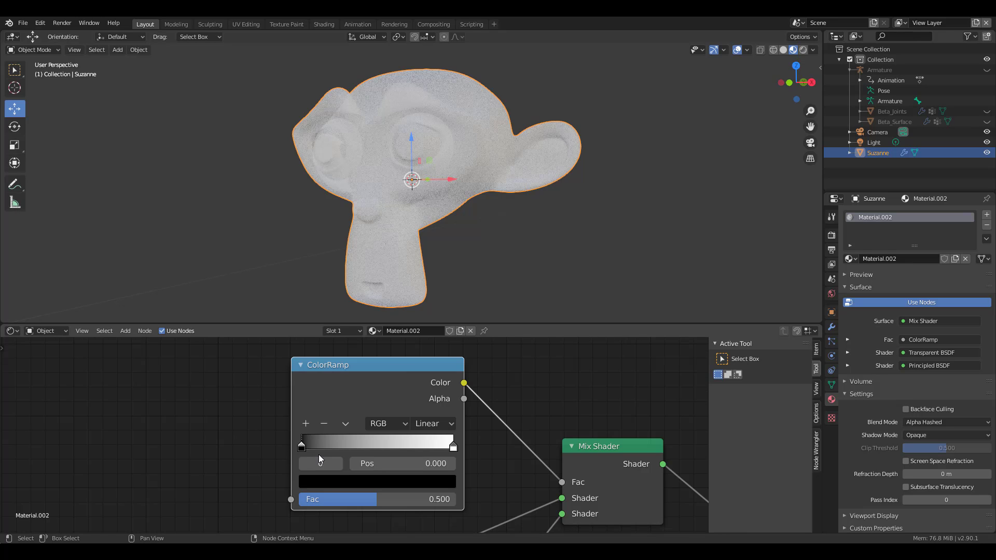
scroll(319, 454, "down", 2)
middle_click_drag(287, 469, 331, 461)
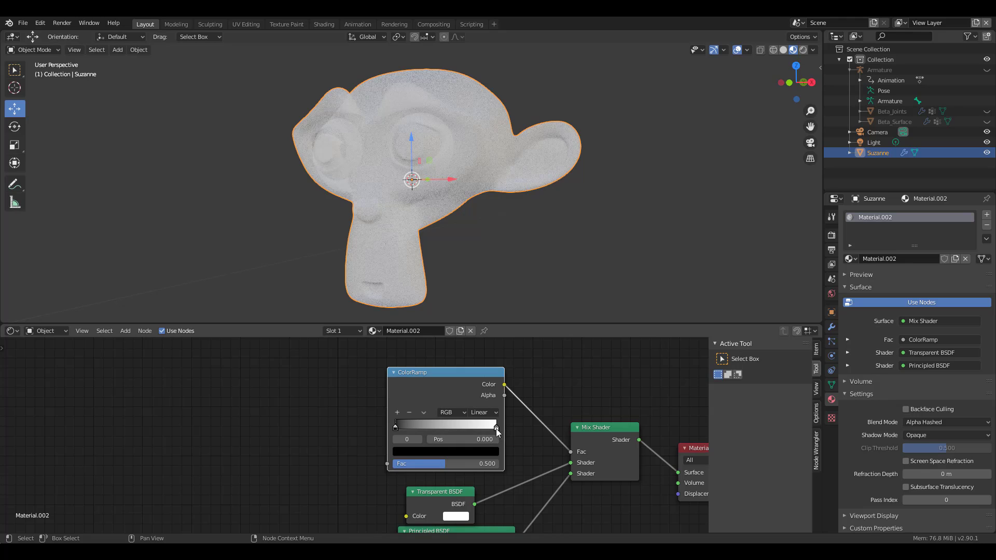
Step: Set the ColorRamp's black stop to position 0.455 and its white stop to 0.482, and shift the node farther from the Mix Shader
left_click_drag(496, 428, 455, 429)
key("g")
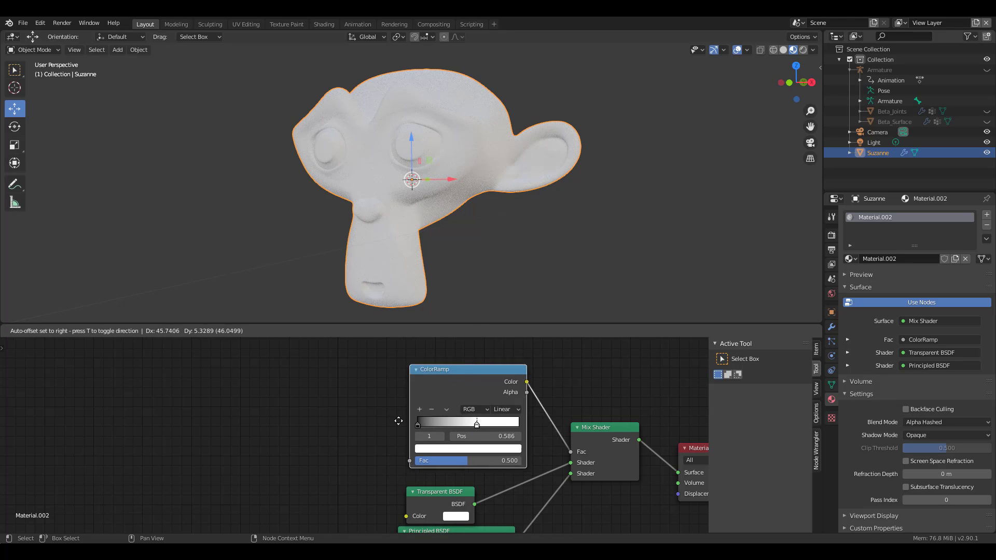
left_click(385, 418)
left_click_drag(385, 419, 432, 418)
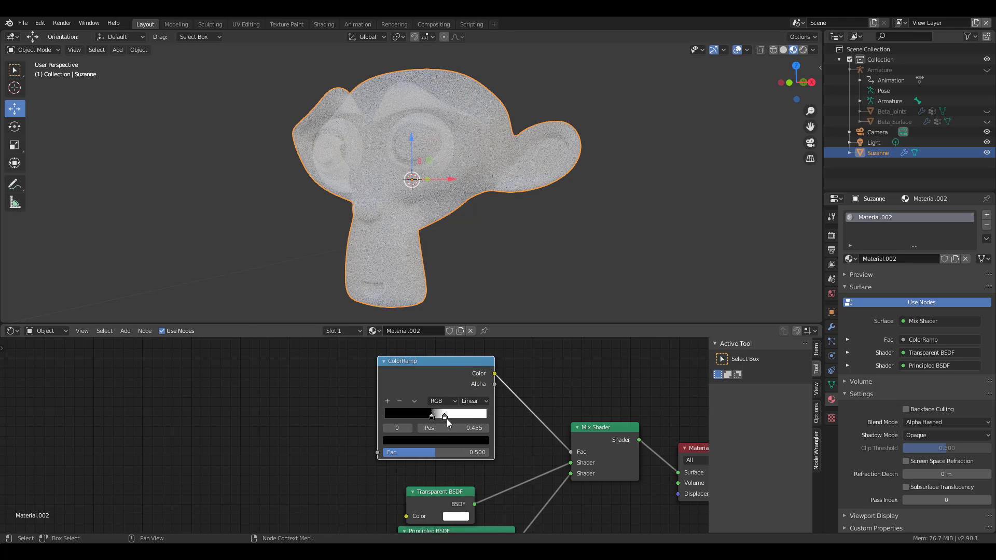
scroll(411, 471, "up", 2)
middle_click_drag(413, 471, 443, 467)
left_click(313, 439)
scroll(316, 448, "down", 6)
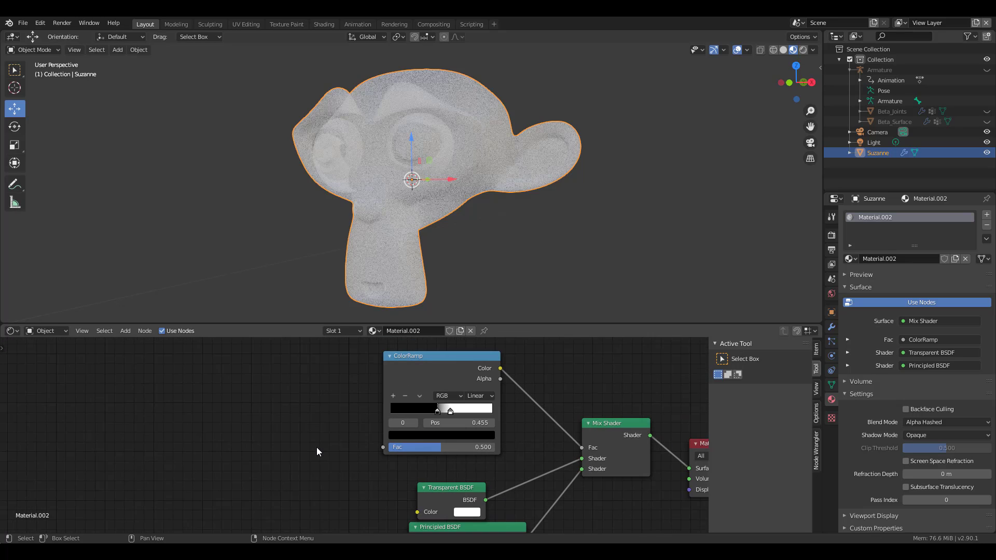
middle_click_drag(316, 449, 336, 476)
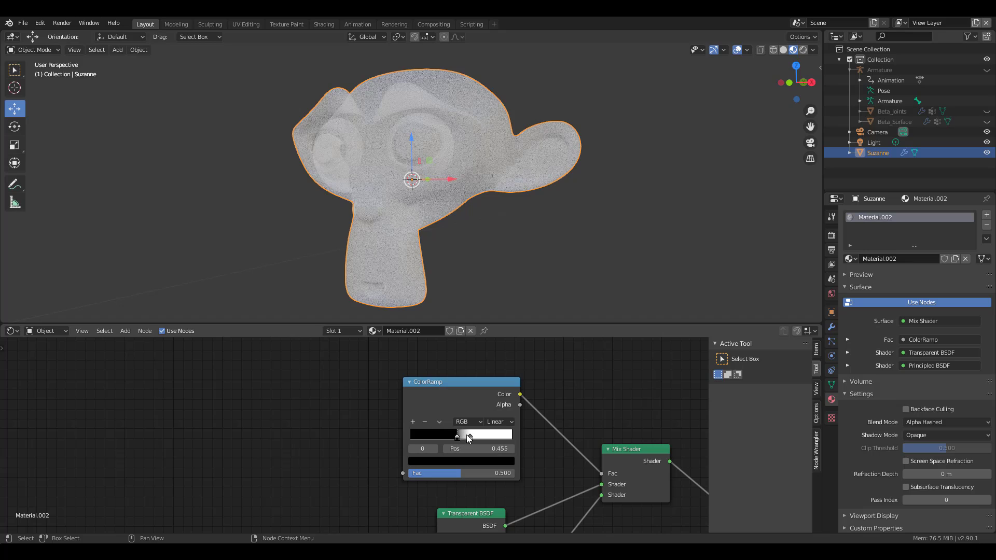
mouse_move(471, 438)
left_mouse_down()
mouse_move(480, 444)
mouse_move(459, 442)
left_mouse_up()
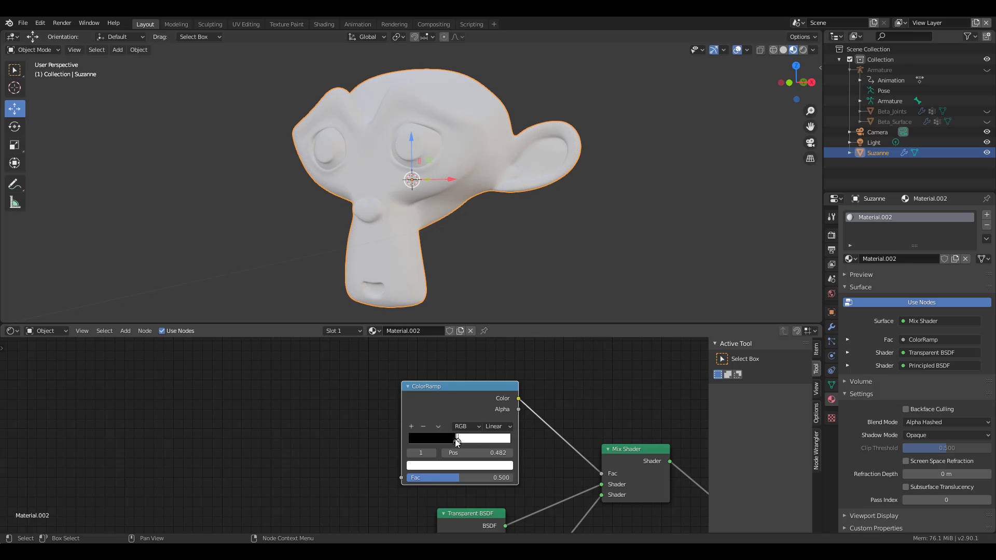
Step: Search for and add a Voronoi Texture node, placing it in the empty space before the ColorRamp
middle_click_drag(288, 463, 355, 447)
left_click(304, 416)
key("shift+a")
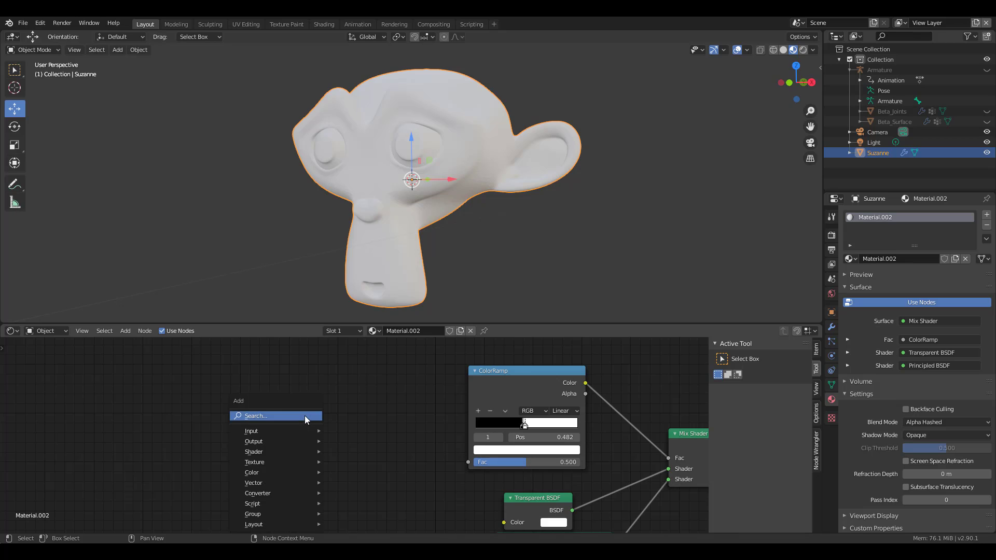
left_click(304, 416)
type("noi")
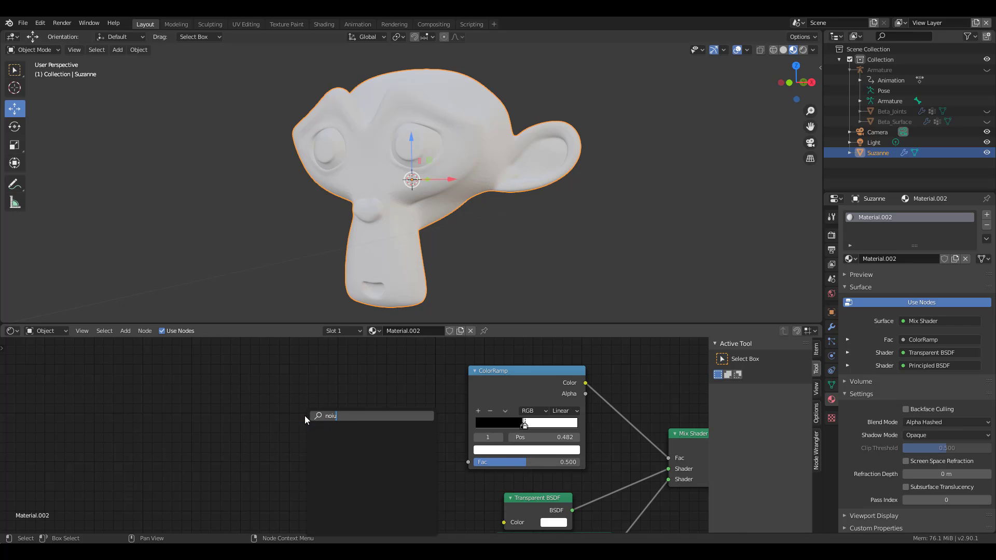
key("Down")
key("Up")
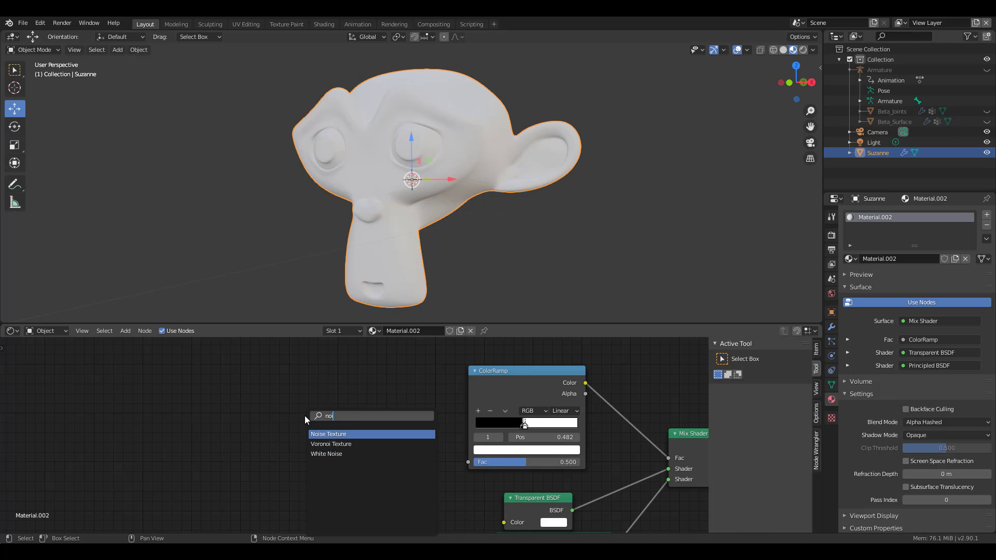
key("Down")
key("Down")
key("Up")
key("Up")
key("Down")
key("Down")
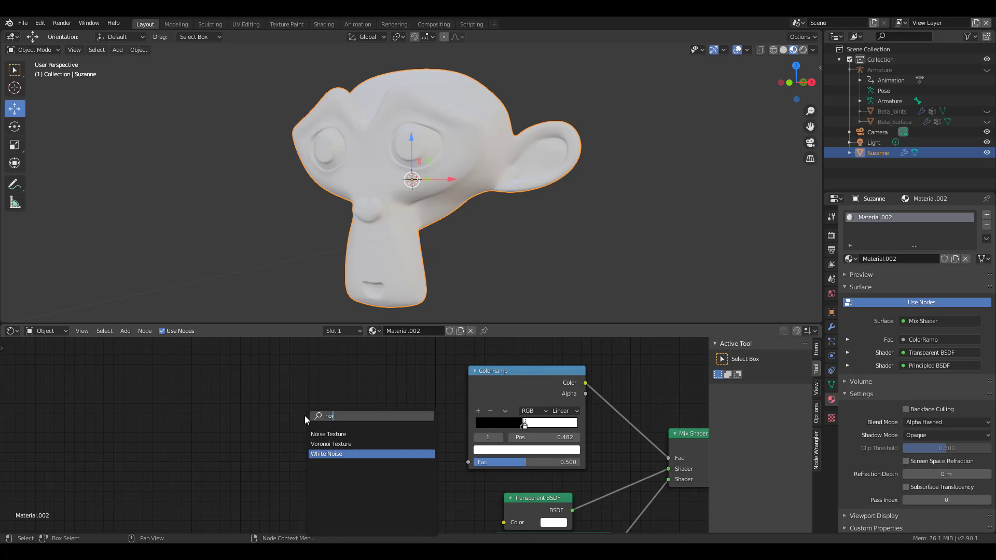
key("Up")
key("Return")
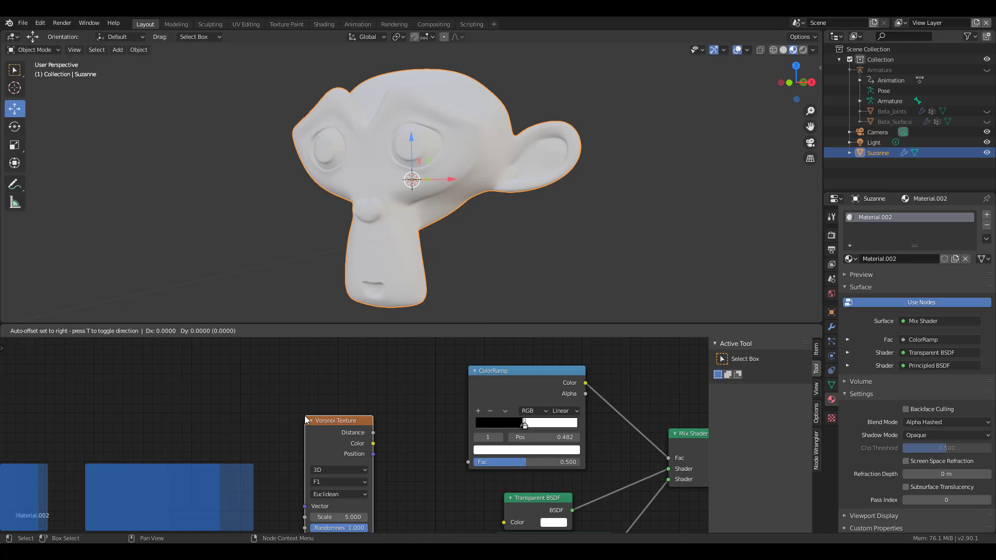
left_click(297, 391)
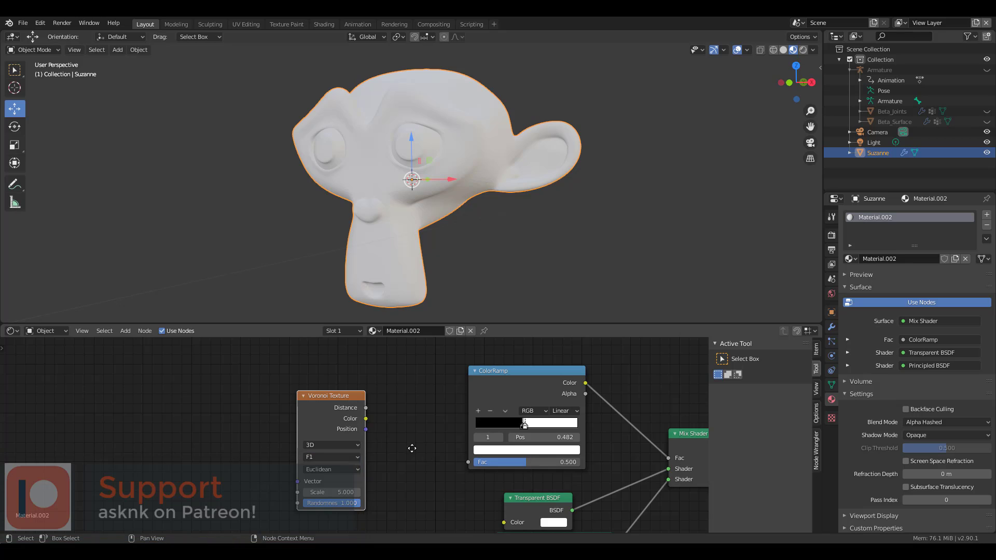
Step: Connect the Voronoi Texture's Color output to the ColorRamp's Fac input
middle_click_drag(399, 450, 319, 428)
scroll(319, 427, "up", 1)
scroll(319, 428, "up", 1)
mouse_move(279, 389)
left_mouse_down()
mouse_move(358, 432)
mouse_move(408, 441)
left_mouse_up()
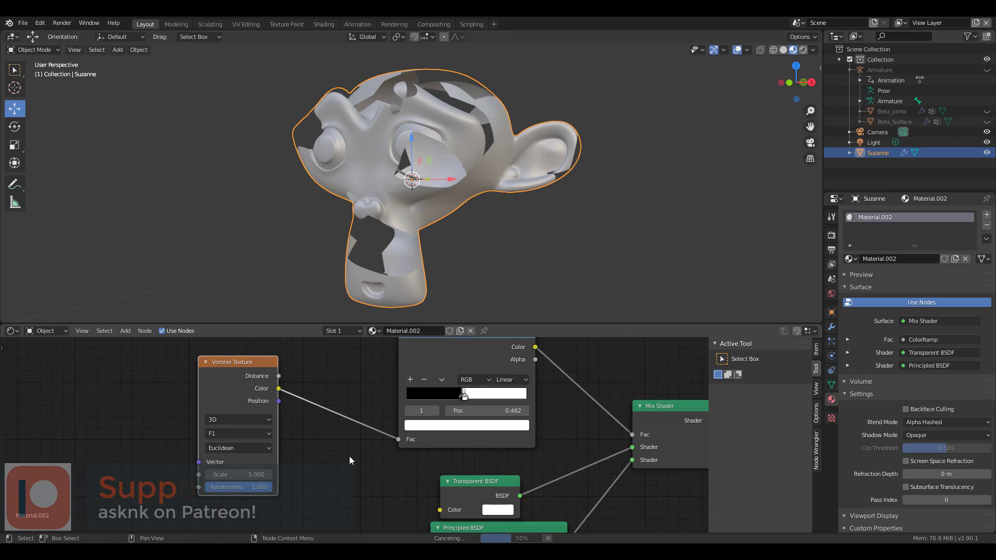
Step: Enable Backface Culling for the material, check the monkey head from another angle, and disable it again
middle_click_drag(488, 184, 630, 148)
left_click(594, 187)
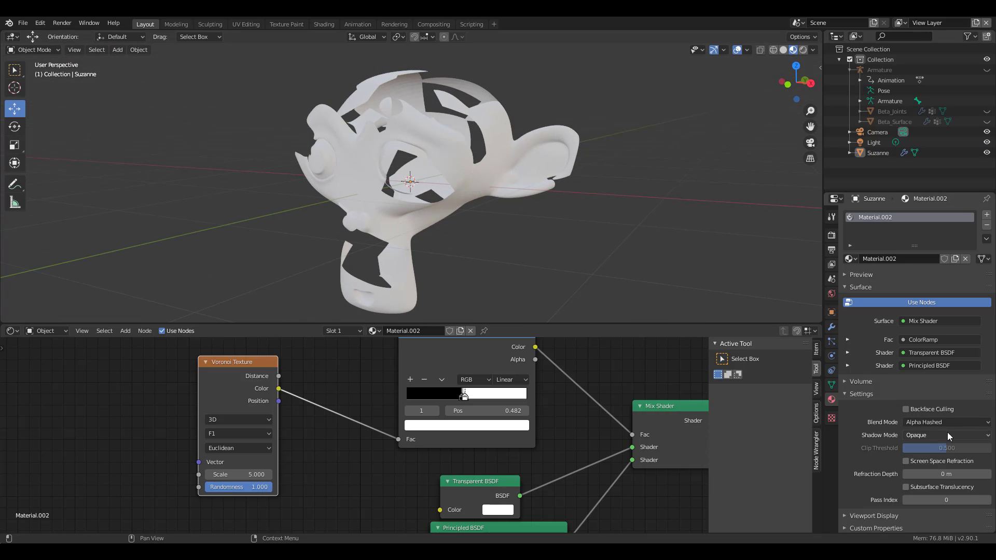
left_click(922, 411)
middle_click_drag(516, 273, 354, 171)
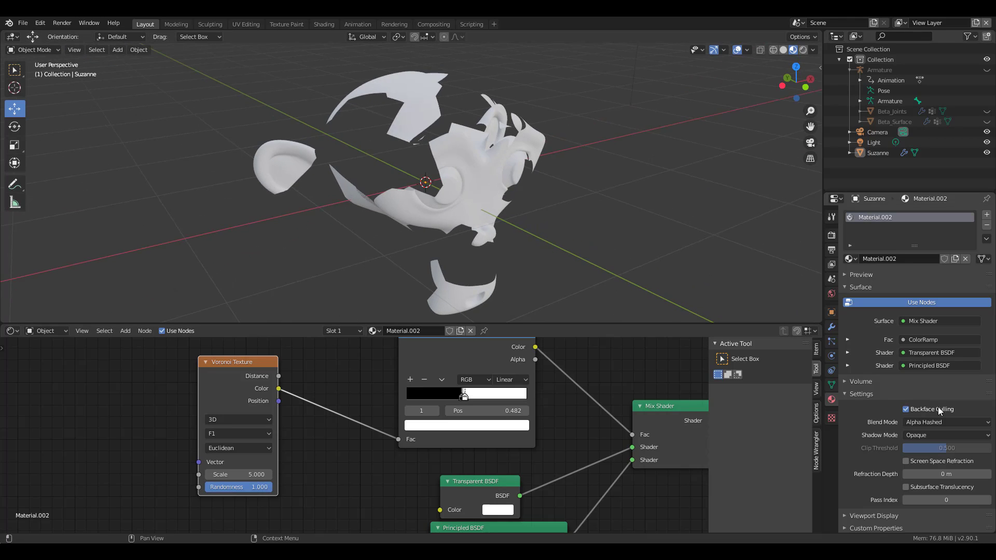
left_click(922, 411)
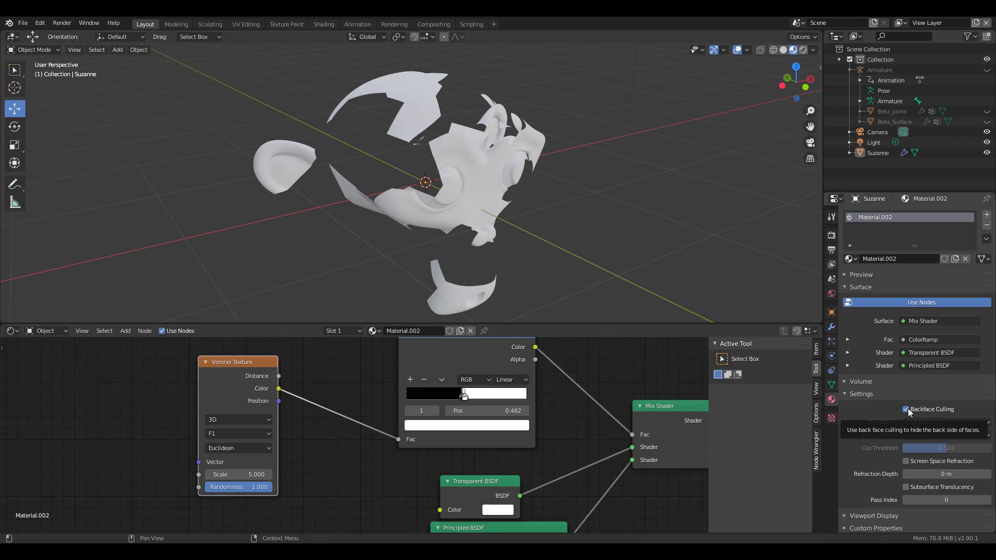
middle_click_drag(451, 225, 413, 322)
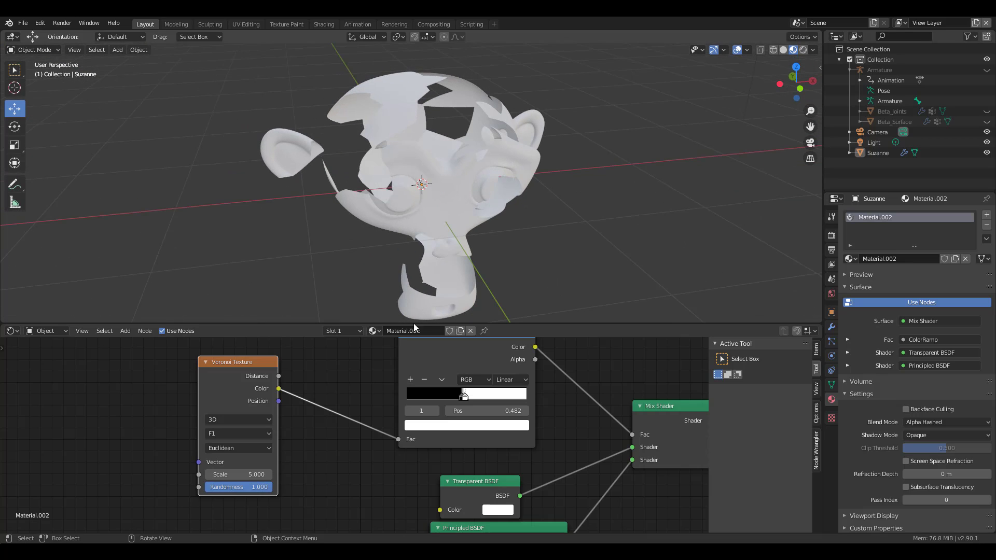
Step: Set the Voronoi Texture's scale to 9.500 and move the node farther away from the ColorRamp
scroll(347, 431, "up", 1)
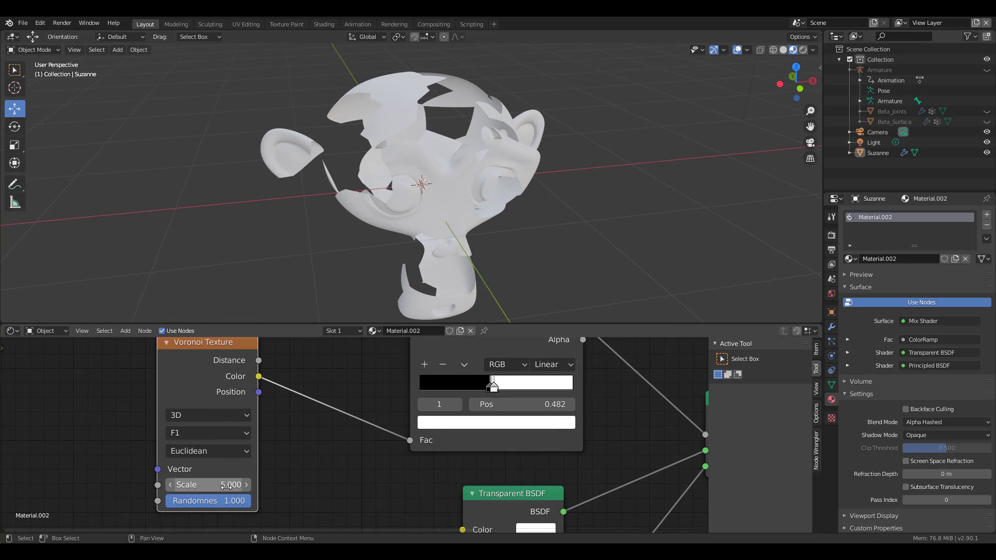
mouse_move(203, 485)
left_mouse_down()
mouse_move(236, 484)
mouse_move(177, 485)
mouse_move(218, 485)
left_mouse_up()
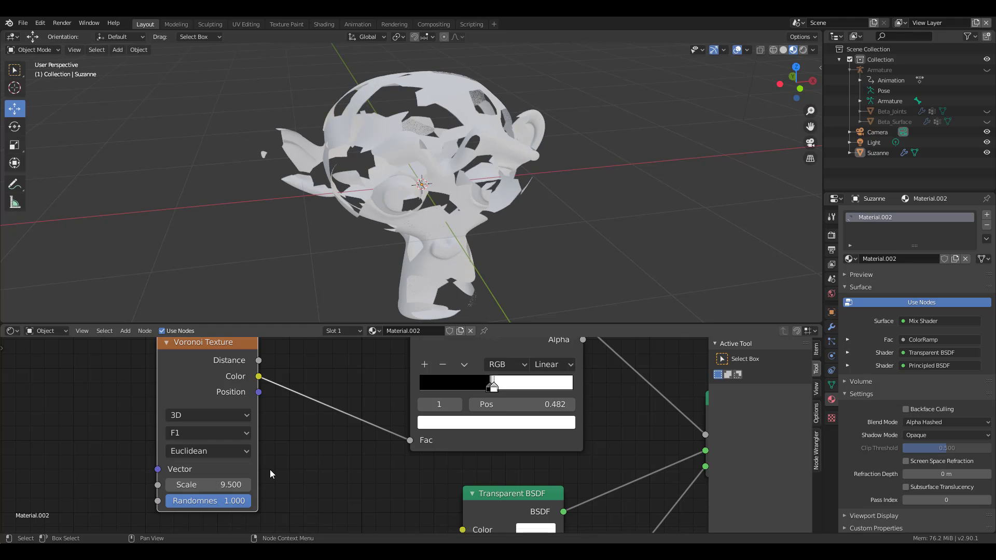
scroll(270, 469, "down", 5)
middle_click_drag(356, 471, 467, 478)
left_click_drag(381, 413, 137, 424)
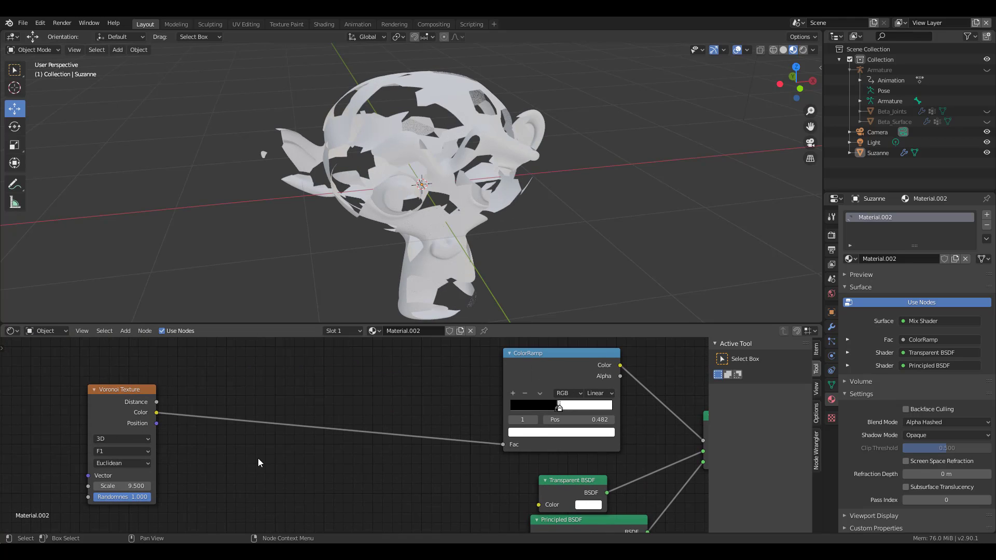
Step: Add a Noise Texture node and insert it on the link between the Voronoi Texture and the ColorRamp
key("shift+a")
left_click(244, 422)
type("noi")
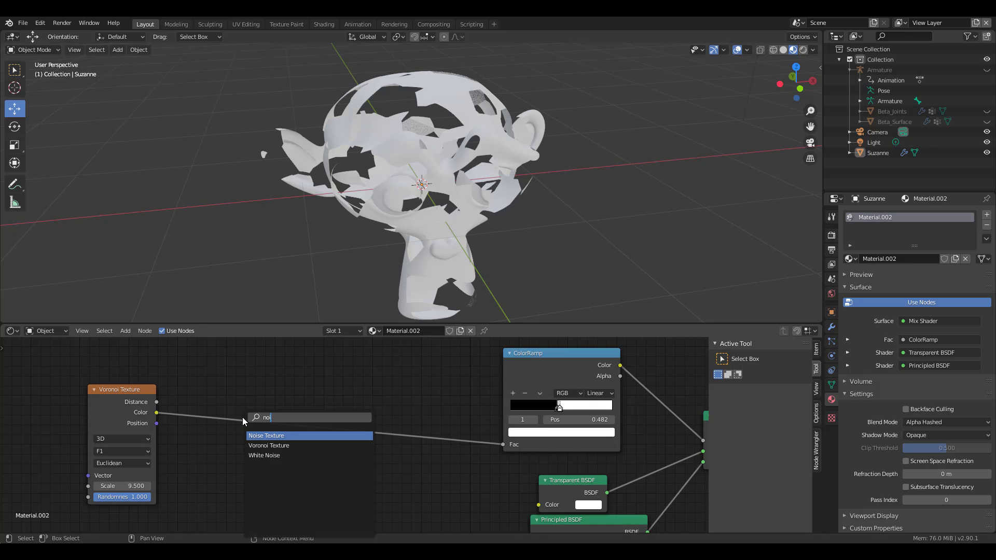
key("Return")
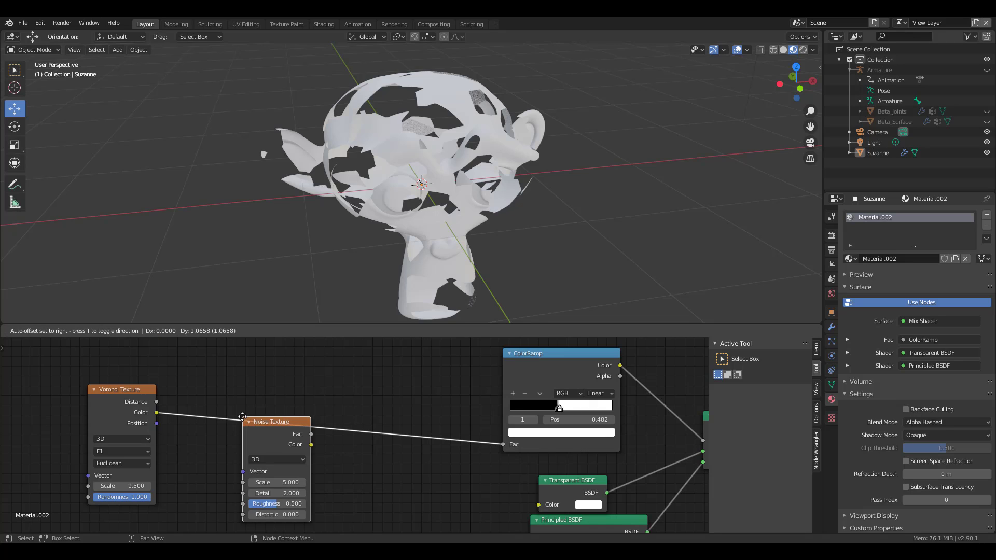
left_click(328, 406)
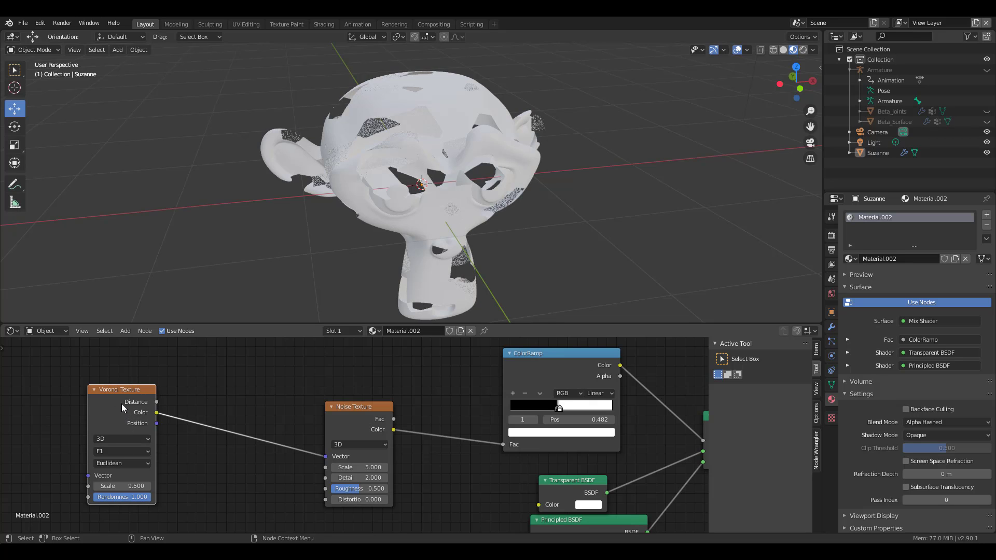
Step: Delete the Voronoi Texture node and inspect the noise pattern on the monkey head up close
key("x")
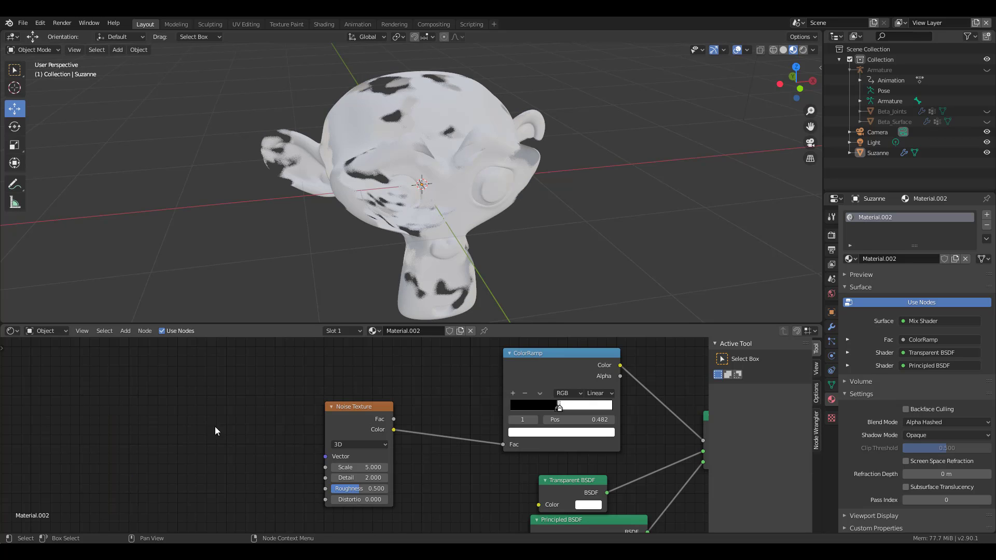
scroll(437, 191, "up", 4)
middle_click_drag(437, 191, 415, 237)
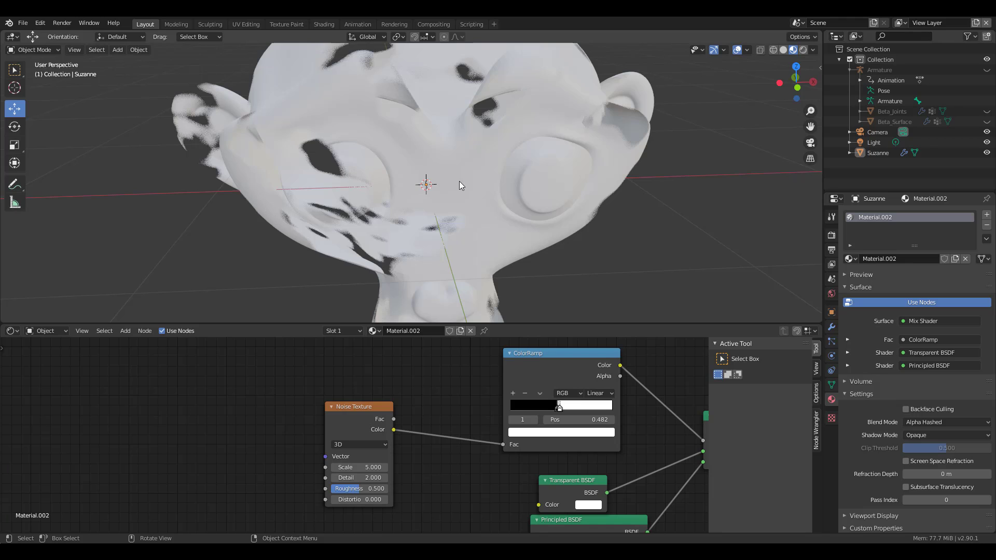
scroll(459, 181, "down", 5)
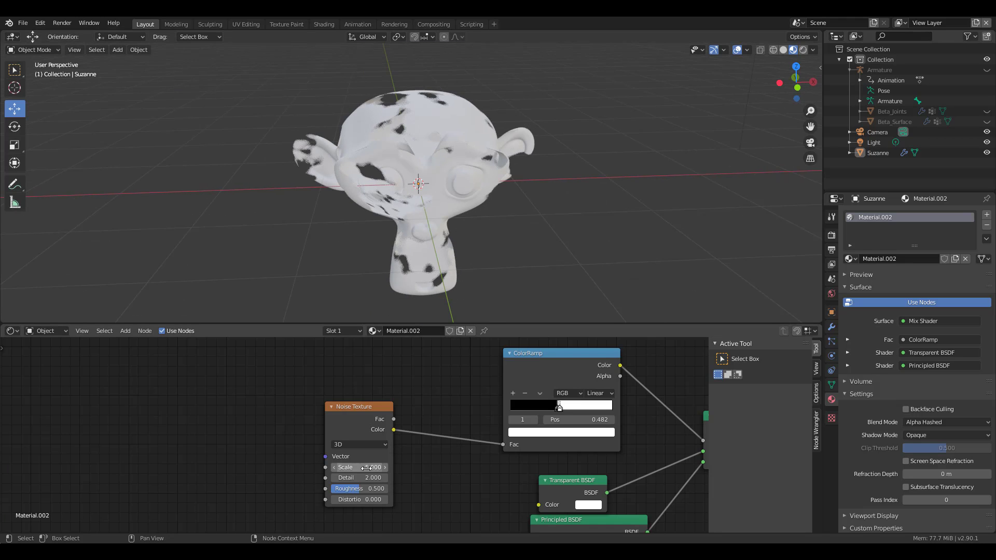
Step: Set the Noise Texture's dimensions to 4D
middle_click_drag(420, 485, 412, 460)
scroll(418, 421, "up", 2)
left_click(381, 416)
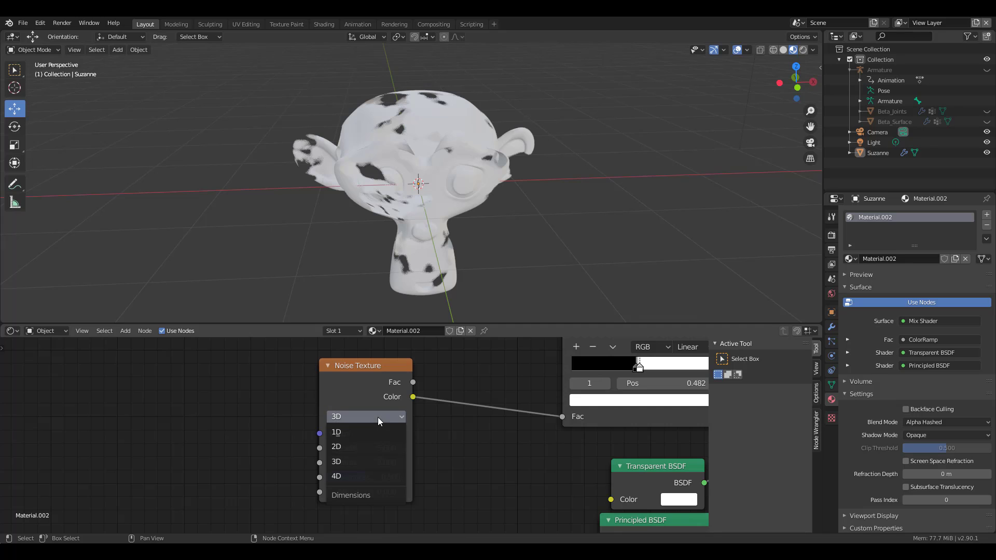
left_click(348, 477)
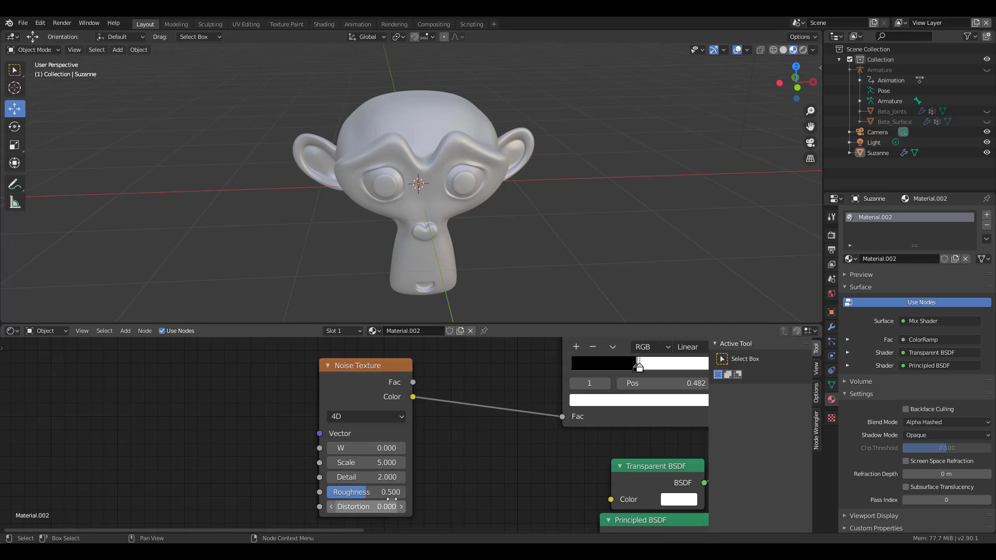
Step: Add connected Texture Coordinate and Mapping nodes to the Noise Texture's Vector input using Node Wrangler's texture setup
scroll(455, 478, "down", 5)
middle_click_drag(470, 472, 551, 456)
scroll(409, 447, "up", 4)
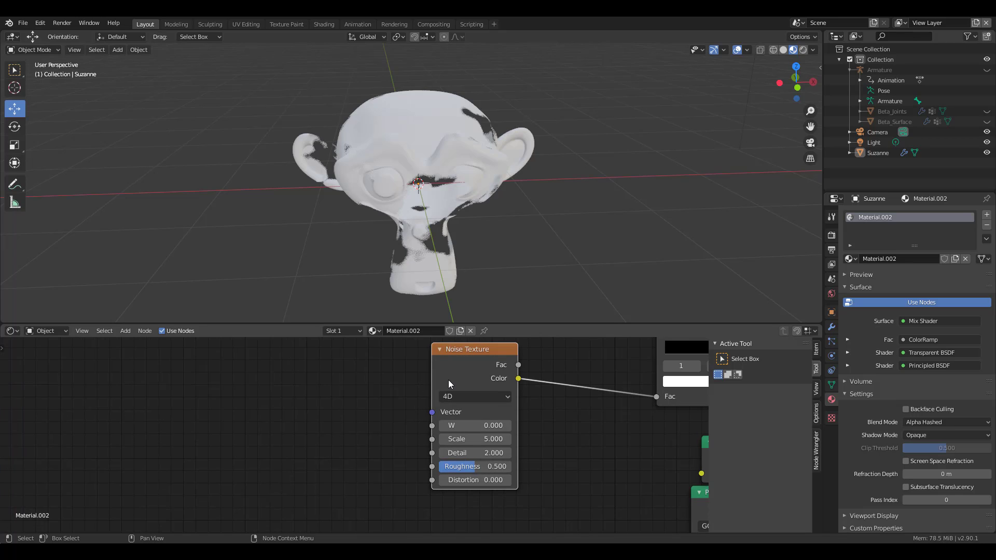
key("ctrl+t")
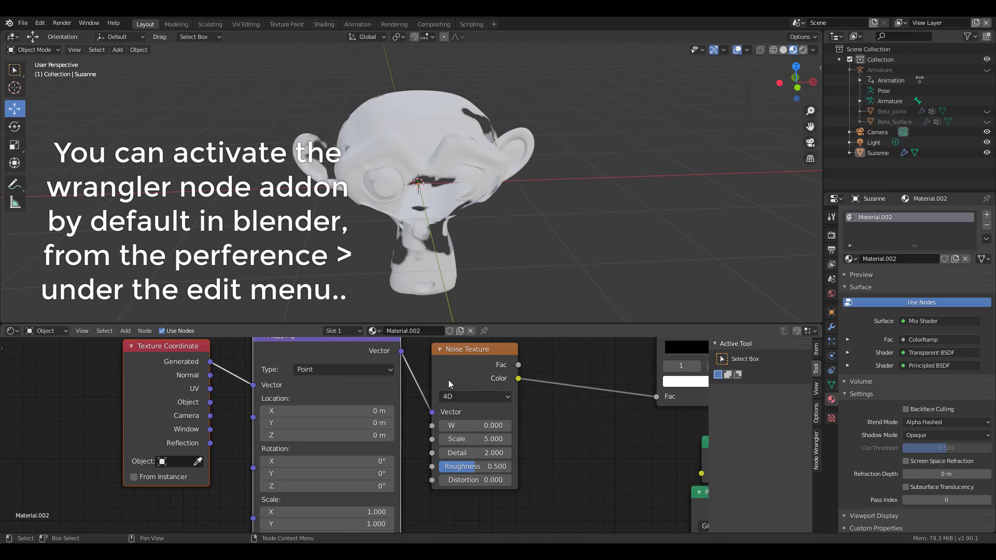
scroll(266, 440, "down", 2)
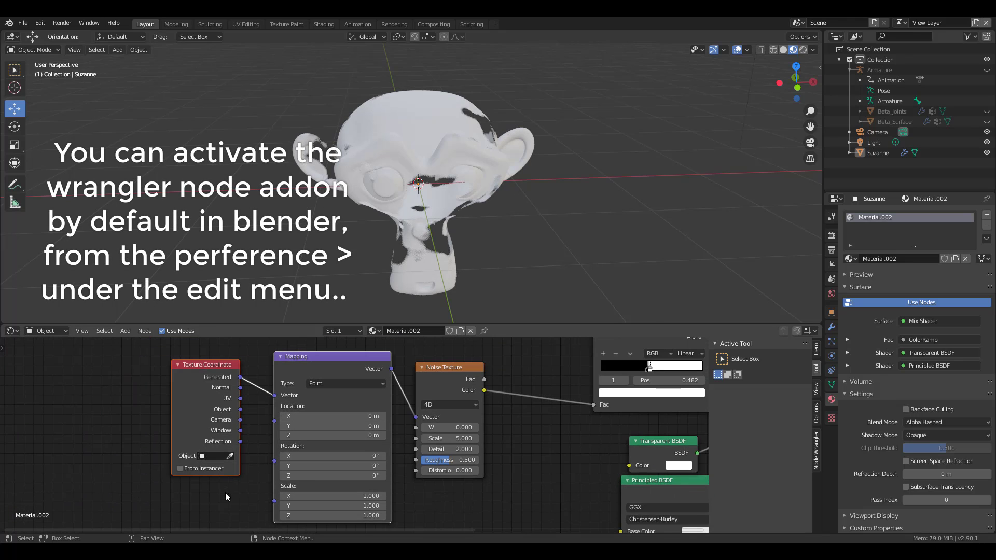
scroll(239, 449, "up", 2)
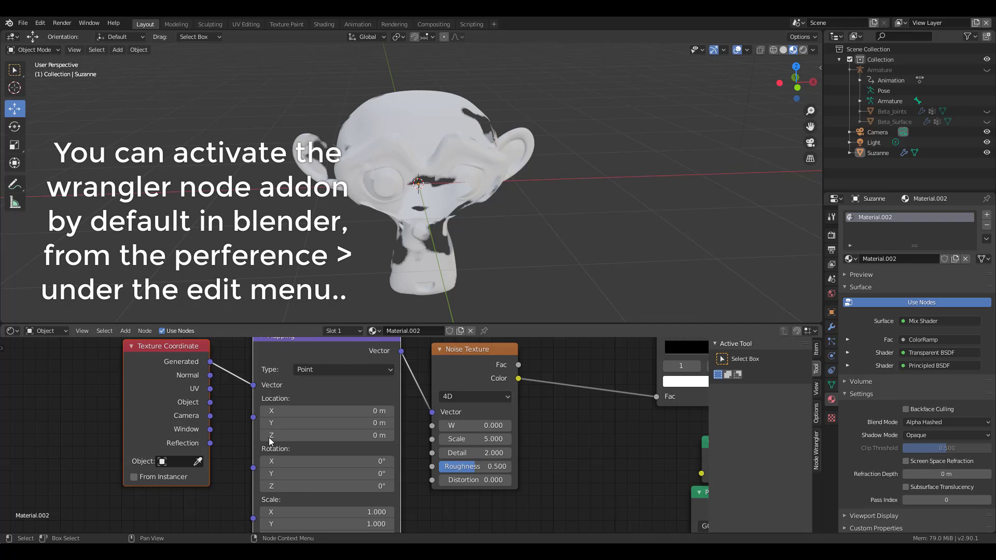
Step: Orbit around the monkey head and switch the viewport to solid shading
middle_click_drag(702, 150, 579, 210)
left_click(784, 49)
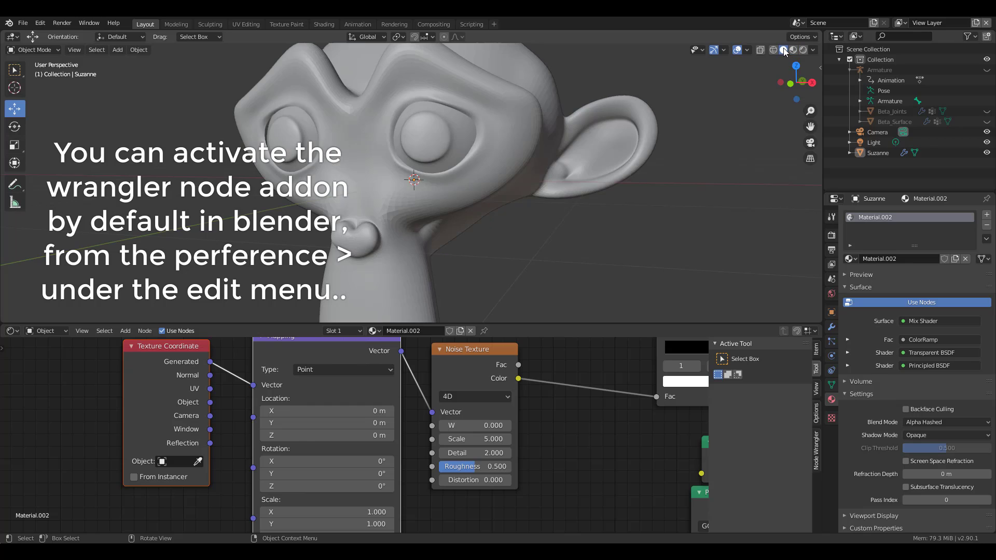
Step: Connect the Texture Coordinate's Object output to the Mapping node's Location and Rotation, and cut the link from Generated to Vector
scroll(496, 222, "down", 5)
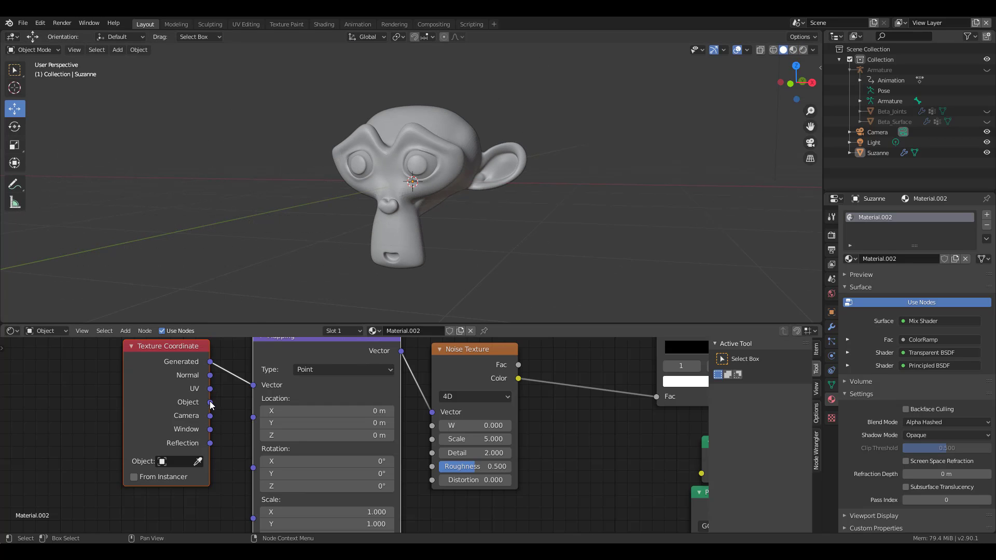
left_click_drag(210, 402, 253, 431)
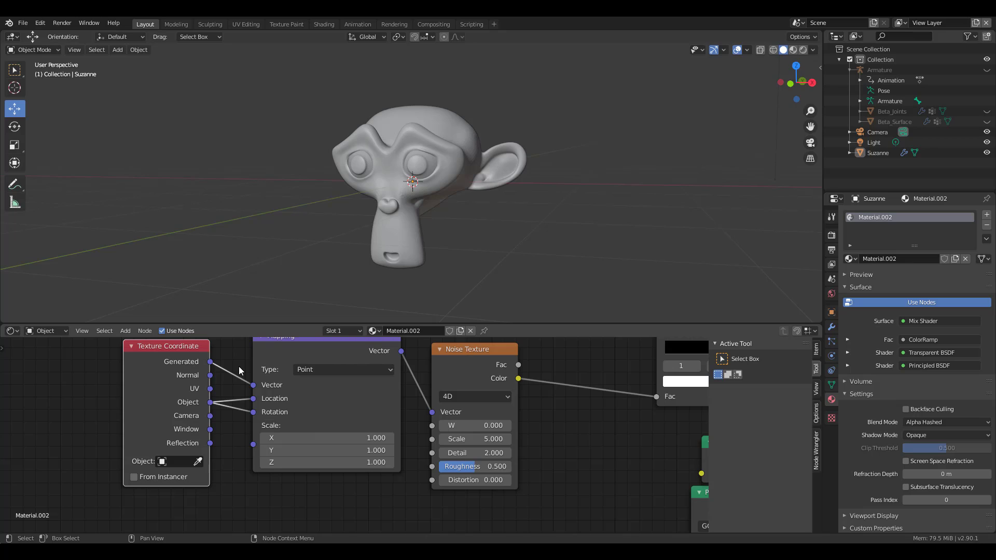
key("ctrl")
right_click_drag(287, 395, 267, 404, "ctrl")
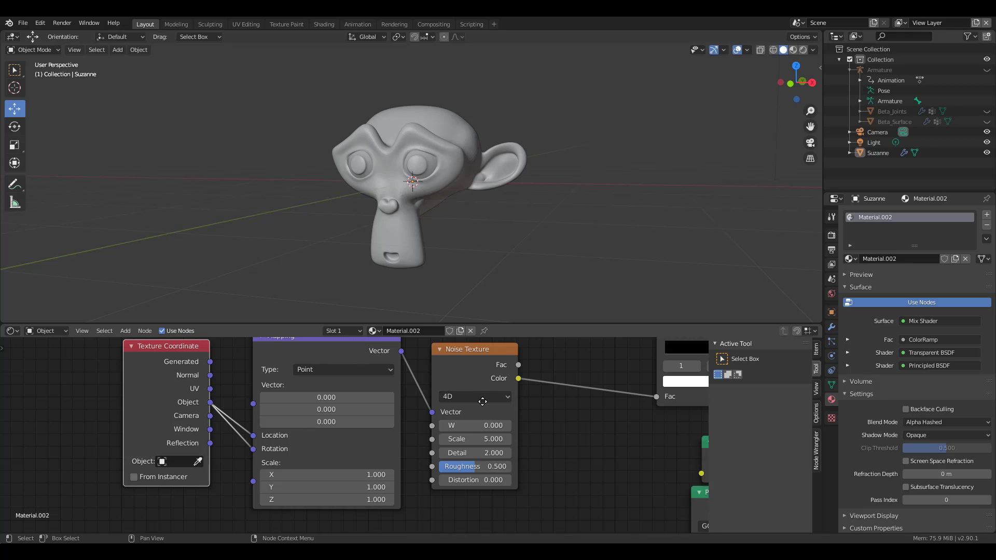
Step: Look over the material's node network from the Texture Coordinate node through to the Material Output
middle_click_drag(553, 445, 298, 493)
scroll(505, 431, "down", 2)
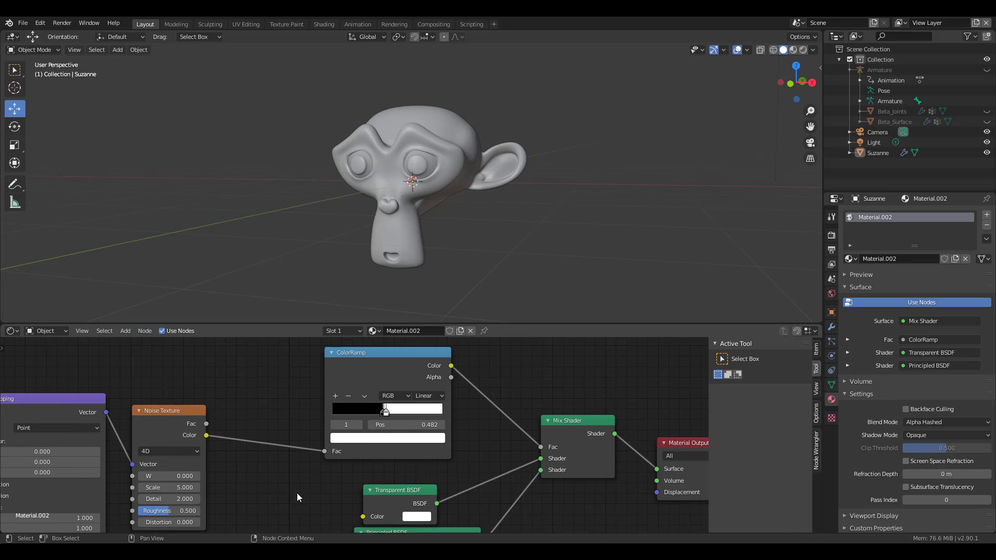
middle_click_drag(451, 465, 361, 455)
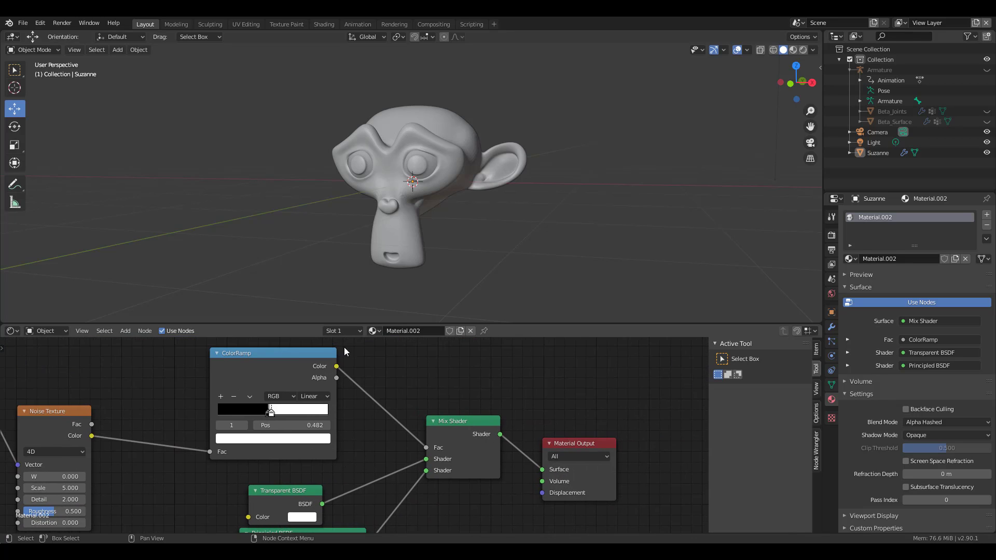
middle_click_drag(517, 503, 392, 465)
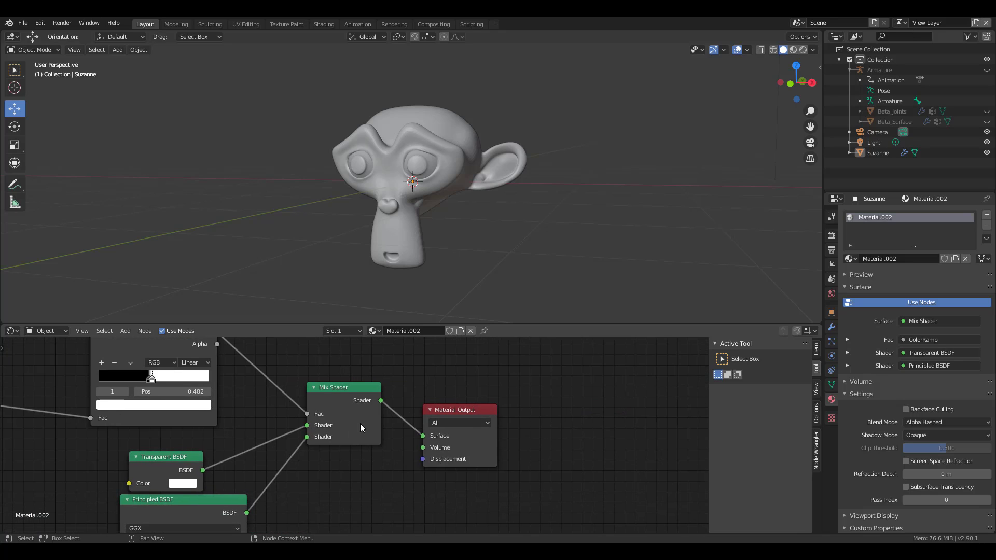
middle_click_drag(464, 435, 569, 404)
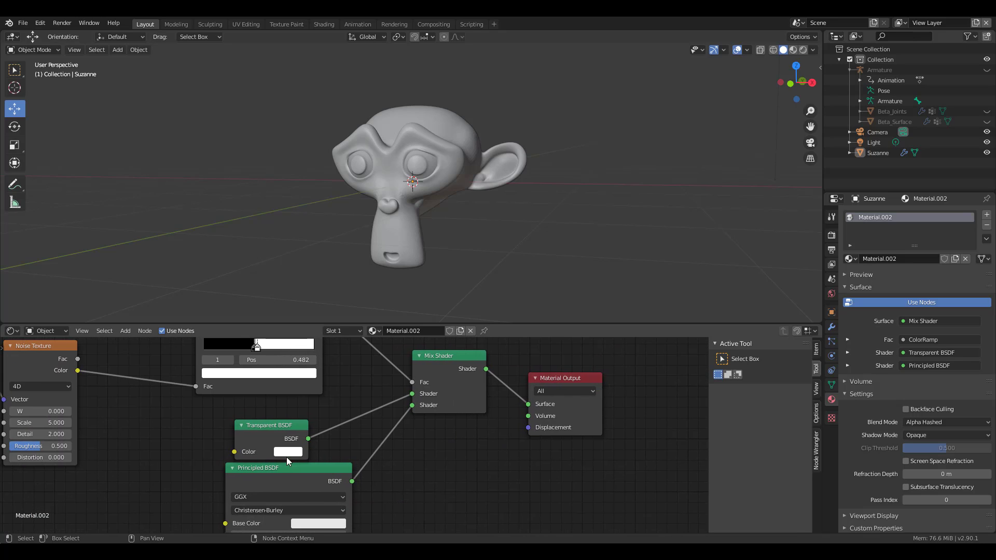
scroll(428, 480, "down", 6)
middle_click_drag(143, 486, 283, 482)
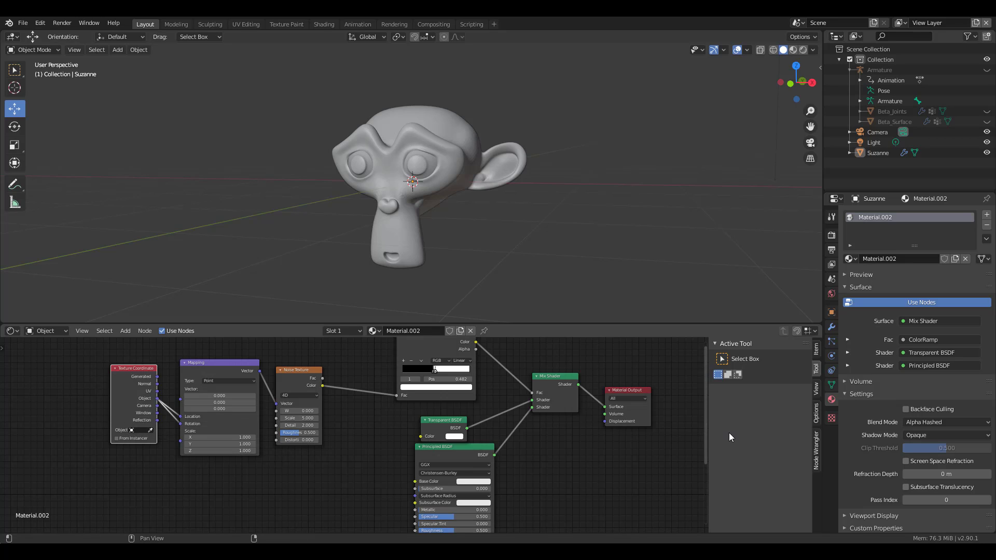
scroll(327, 482, "up", 2)
middle_click_drag(265, 495, 274, 507)
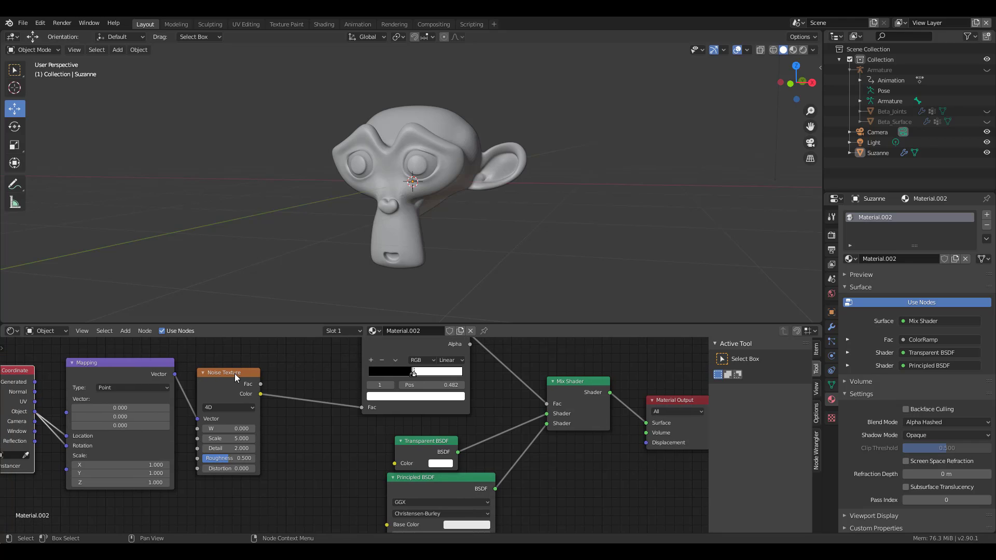
Step: Reposition the Noise Texture and ColorRamp nodes to make more room between them
left_click_drag(231, 373, 279, 351)
scroll(302, 452, "up", 4)
middle_click_drag(301, 452, 379, 508)
left_click_drag(320, 376, 246, 375)
scroll(322, 405, "down", 3)
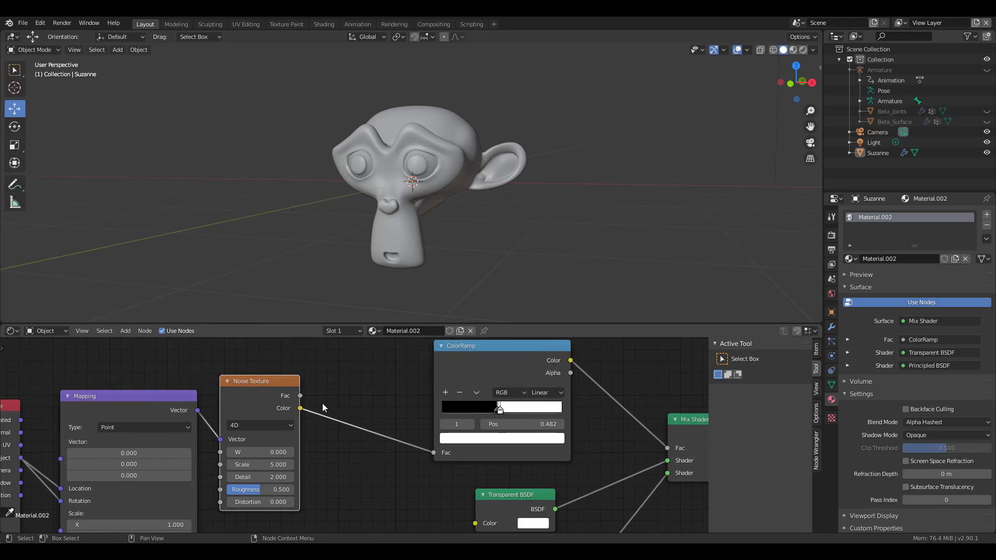
middle_click_drag(345, 463, 260, 462)
left_click_drag(370, 362, 442, 352)
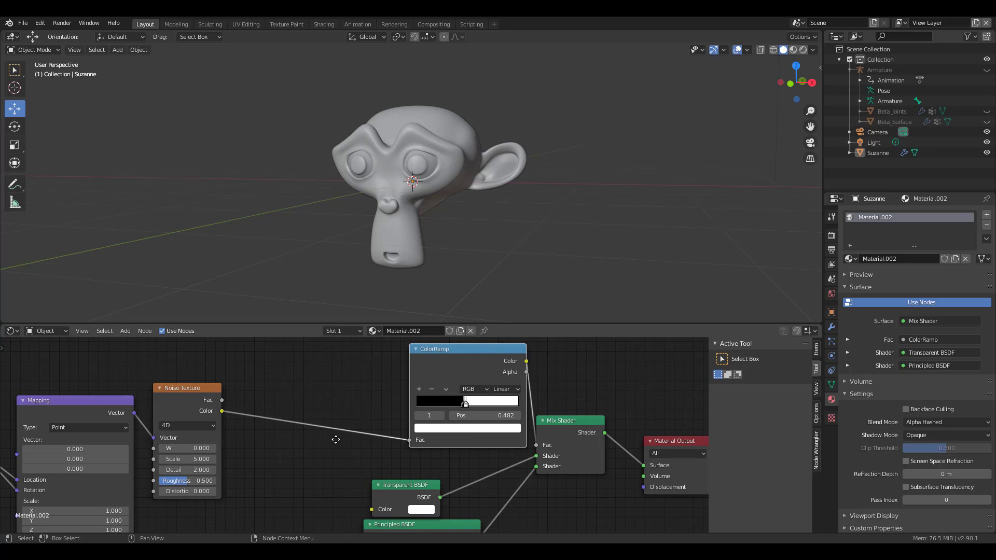
middle_click_drag(334, 438, 375, 431)
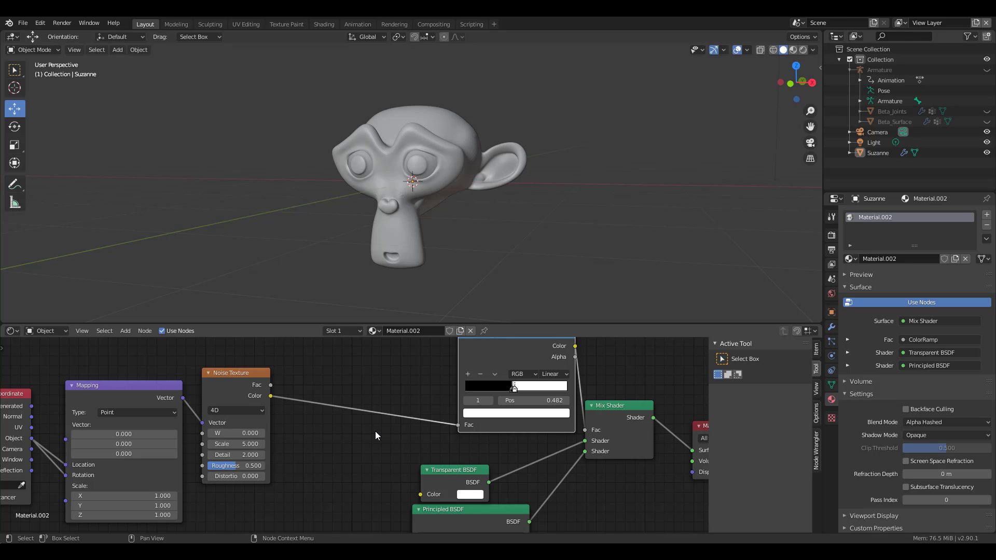
Step: Add a Gradient Texture node and place it beneath the Noise Texture node
middle_click_drag(330, 479, 342, 460)
key("shift+a")
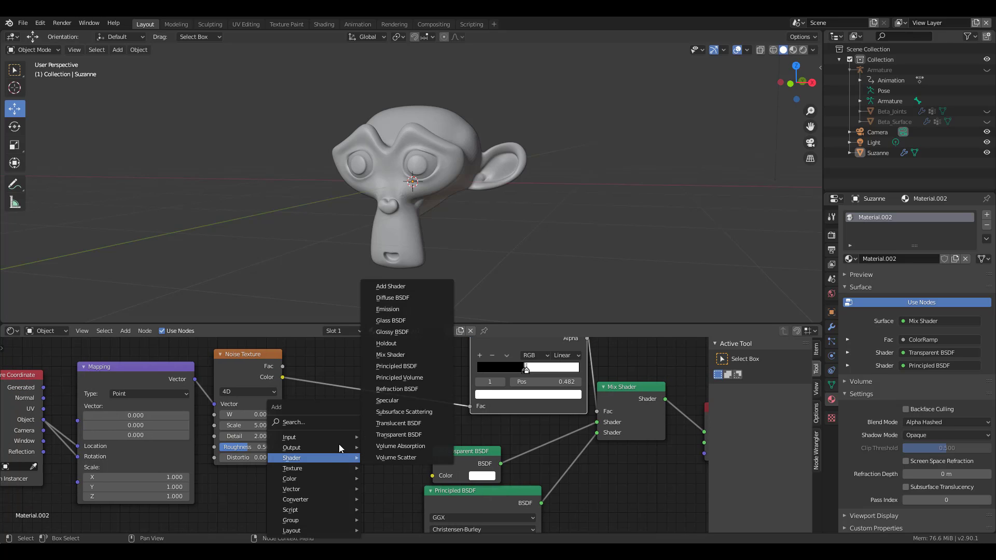
left_click(328, 423)
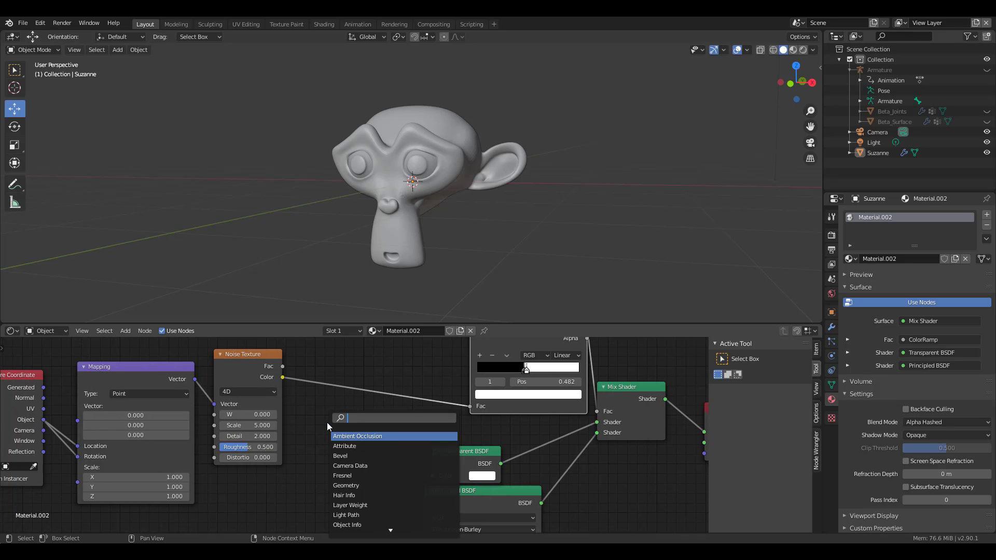
type("grad")
key("Return")
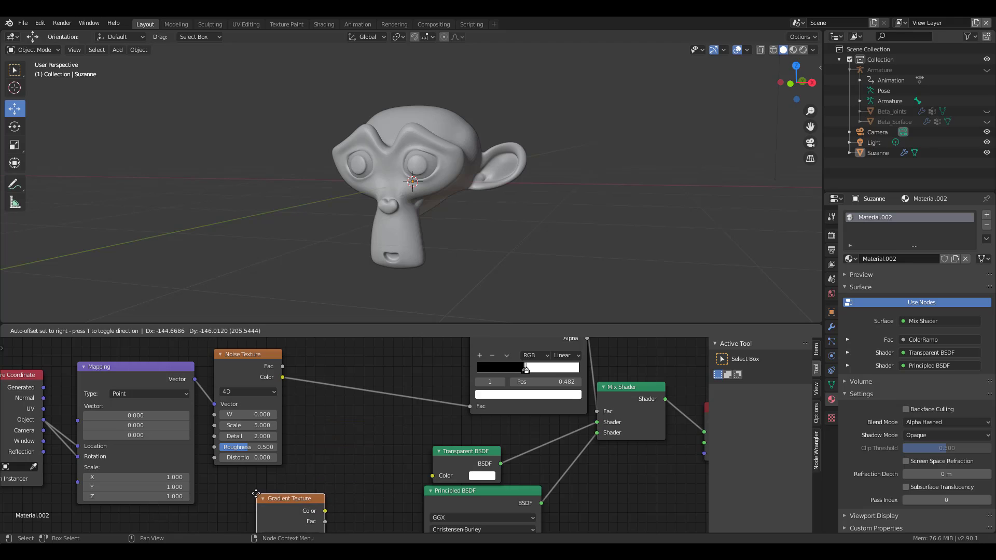
left_click(231, 485)
Step: Insert a MixRGB node between the Noise Texture and ColorRamp, and connect the Gradient Texture's Color to its Color2 input
key("shift+a")
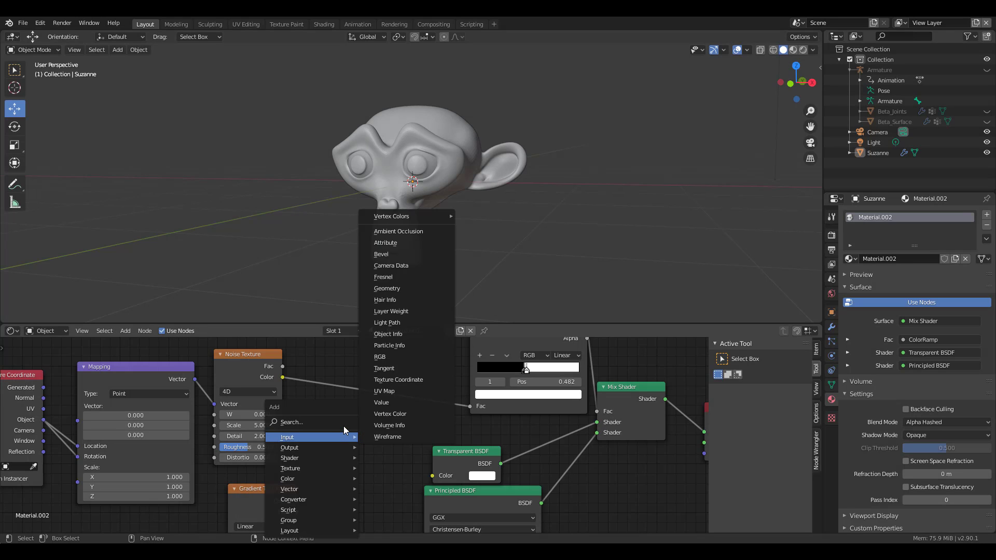
left_click(329, 418)
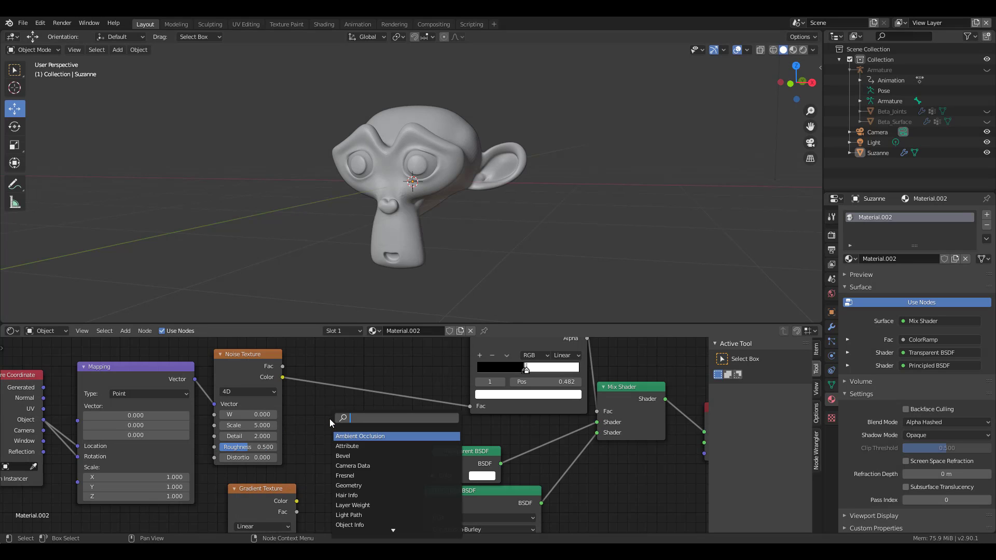
type("mi")
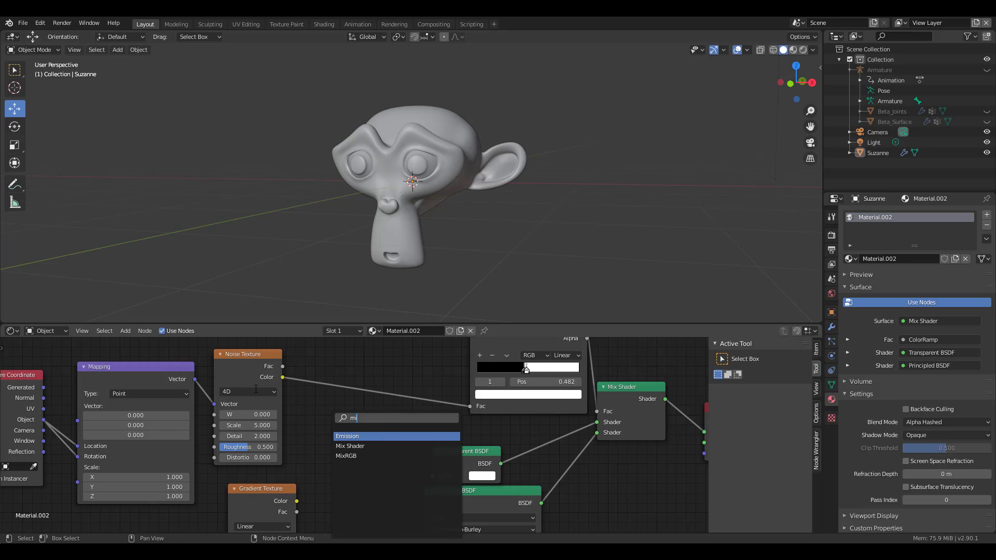
left_click(351, 457)
left_click(357, 409)
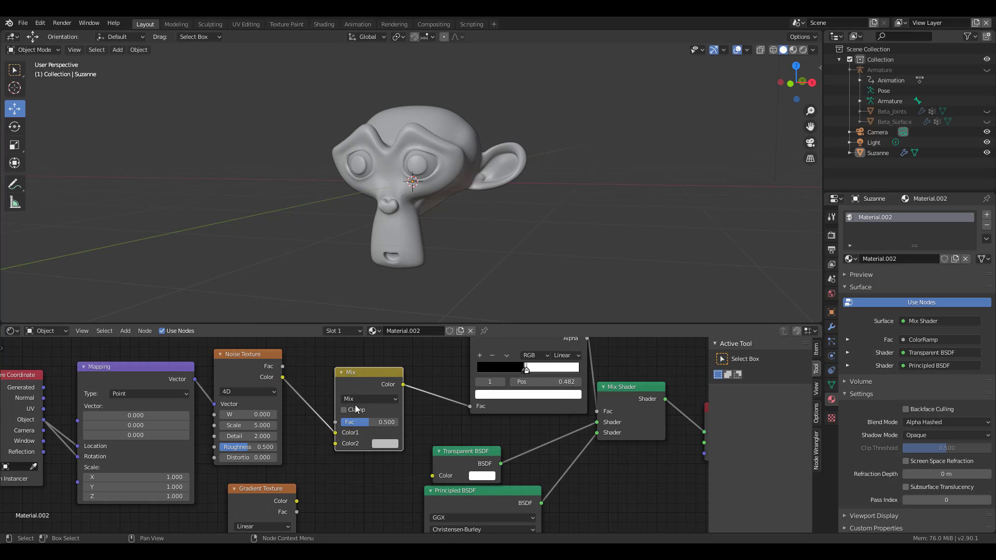
left_click_drag(297, 501, 337, 444)
Step: Move the Texture Coordinate and Mapping nodes away from the textures and connect the Mapping Vector output to the Gradient Texture's Vector
scroll(340, 487, "down", 1)
middle_click_drag(342, 490, 429, 455)
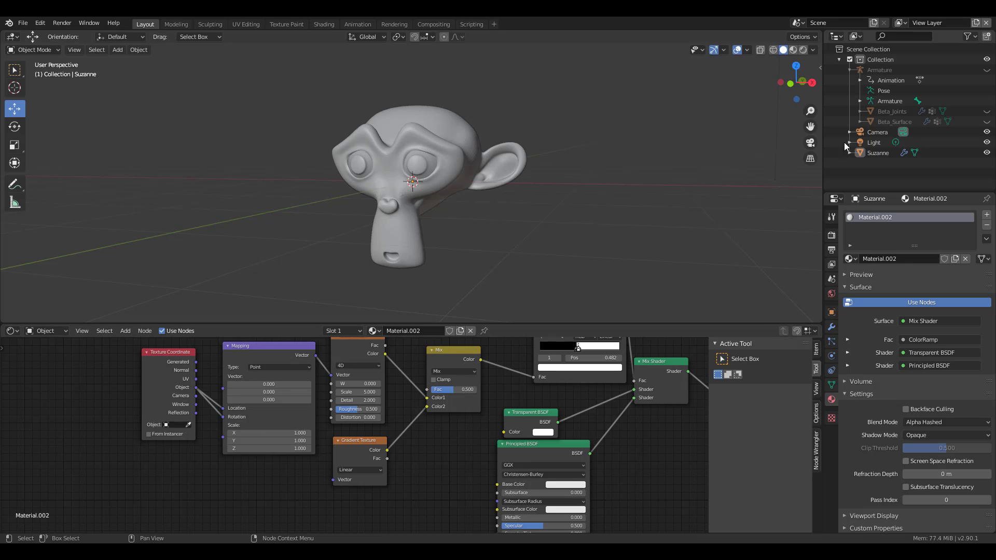
key("b")
left_click_drag(259, 441, 156, 395)
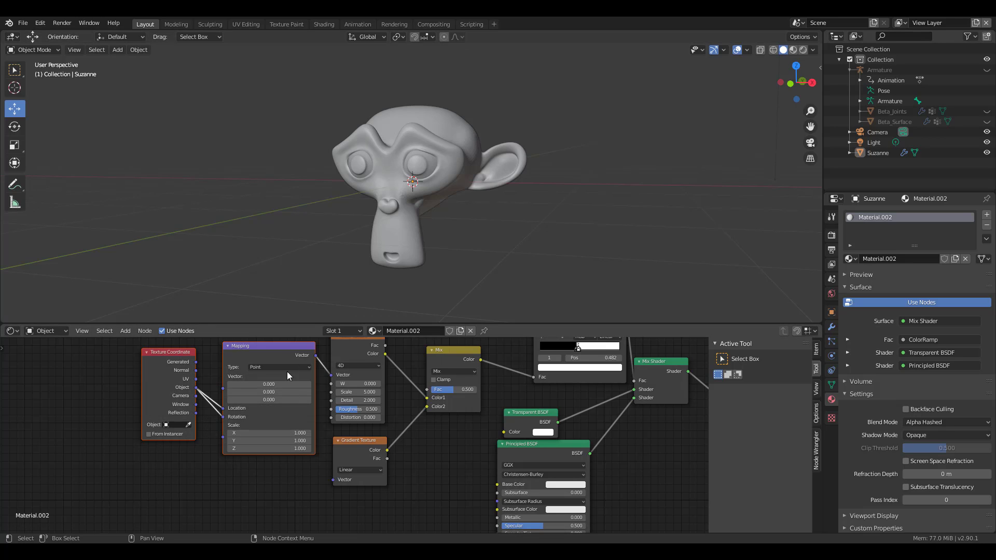
key("g")
left_click(194, 375)
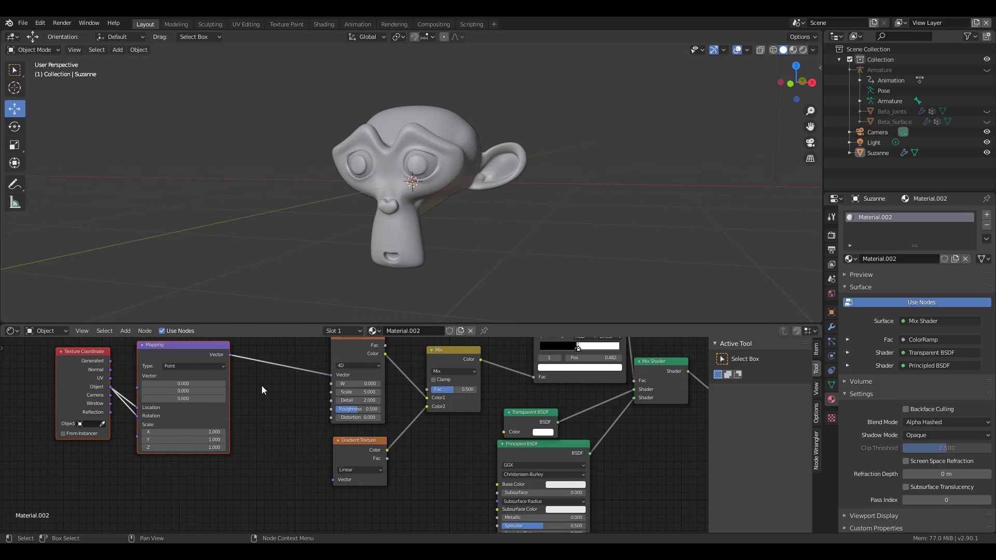
mouse_move(232, 354)
left_mouse_down()
mouse_move(341, 484)
mouse_move(332, 481)
left_mouse_up()
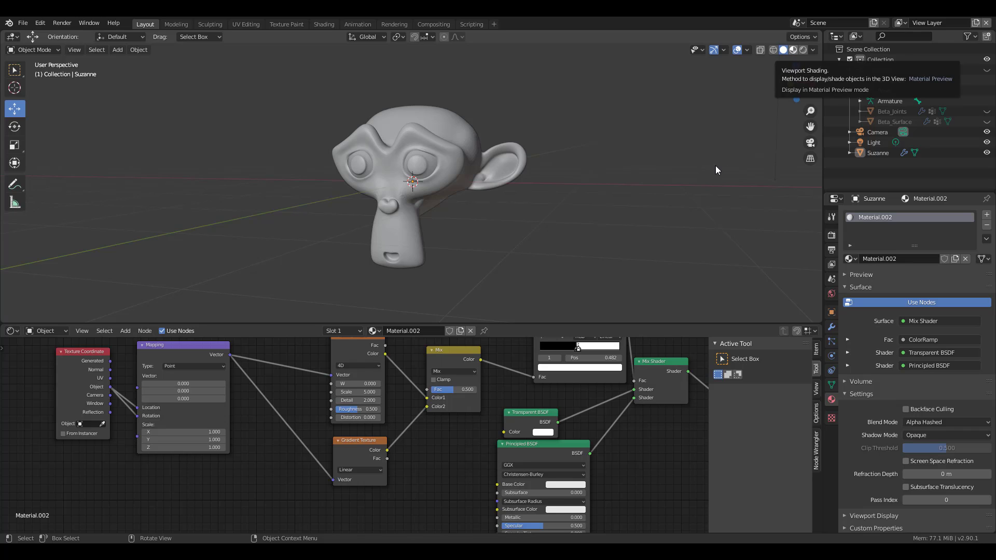
Step: Save the file and show the monkey head in Material Preview shading
key("ctrl+s")
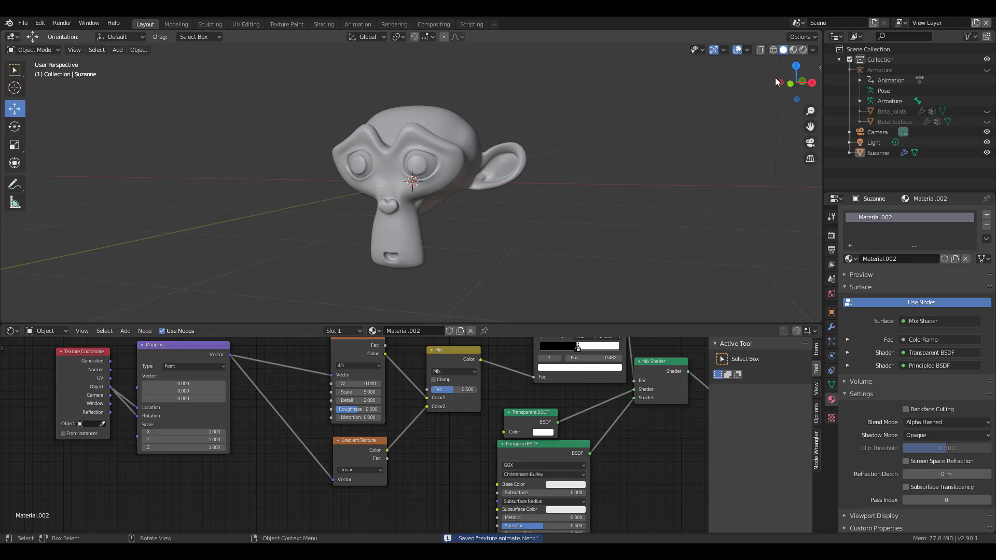
left_click(793, 52)
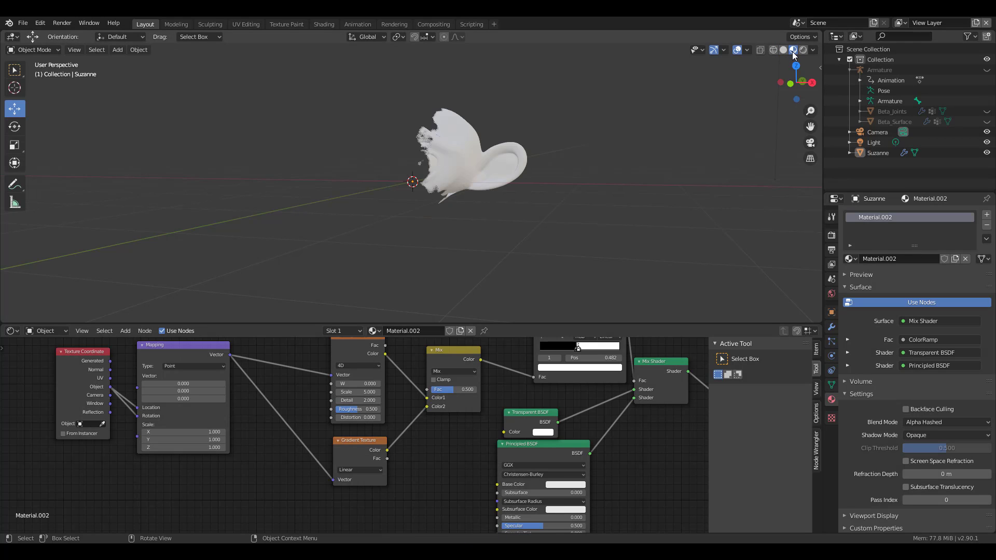
mouse_move(392, 211)
middle_mouse_down()
mouse_move(459, 202)
mouse_move(376, 205)
mouse_move(395, 219)
middle_mouse_up()
Step: Set the Noise Texture's W to 0.6, Scale to 12, Detail to 5.3 and Distortion to 5
scroll(355, 435, "up", 4)
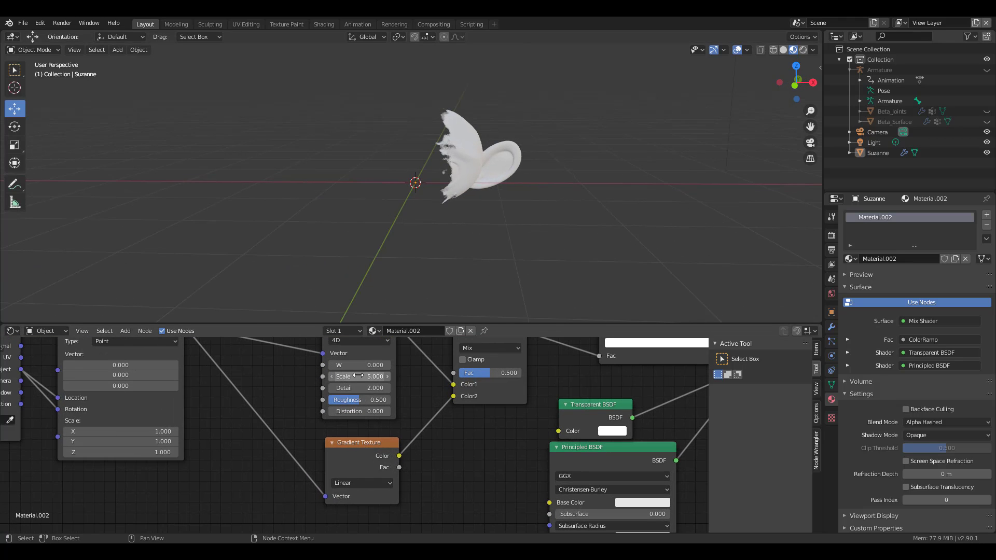
left_click_drag(358, 377, 381, 365)
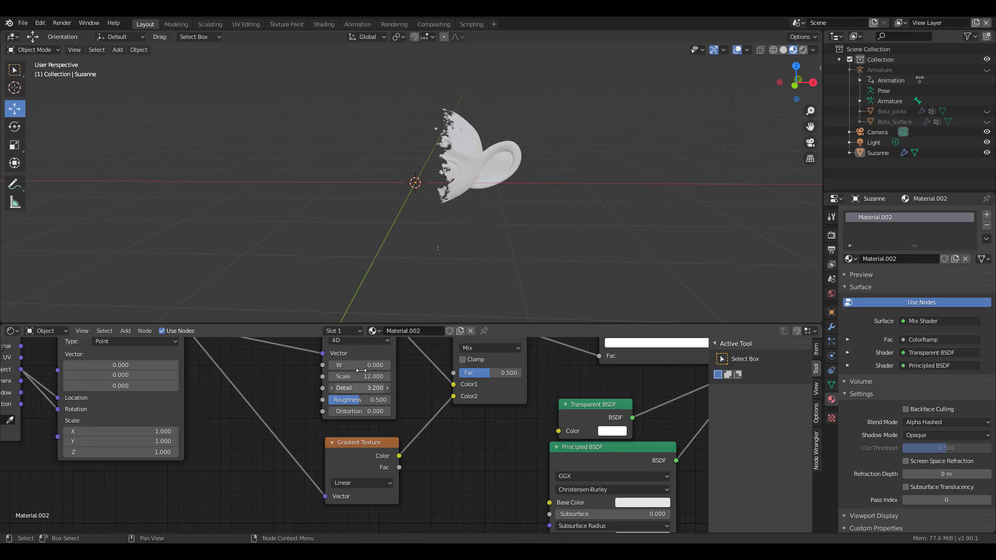
scroll(511, 205, "up", 6)
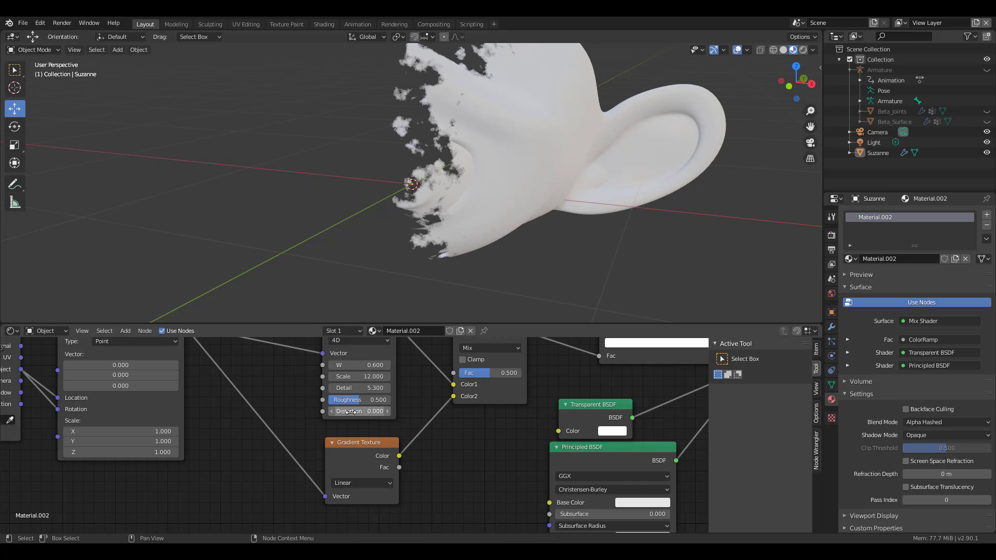
left_click_drag(354, 411, 325, 411)
Step: Connect the Mapping Vector output to the Noise Texture's W input and disconnect the Noise Texture's Vector input
scroll(390, 403, "down", 2)
middle_click_drag(422, 410, 470, 462)
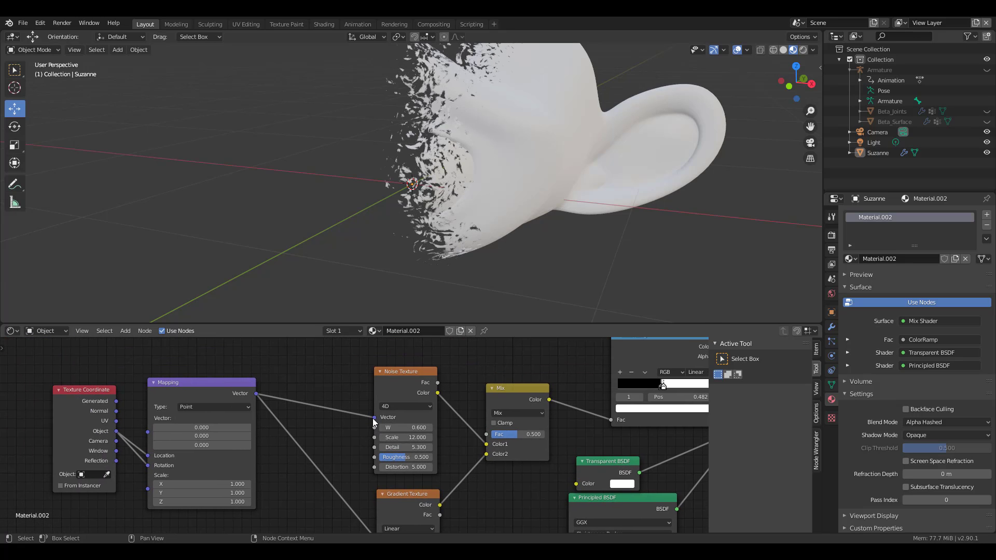
left_click_drag(405, 428, 367, 424)
left_click_drag(256, 395, 376, 428)
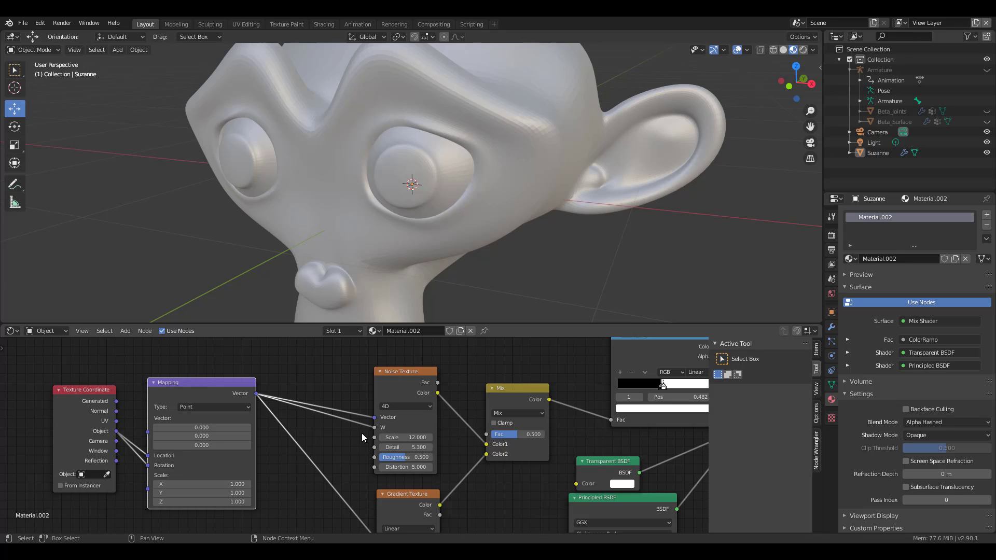
right_click_drag(365, 428, 367, 410, "ctrl")
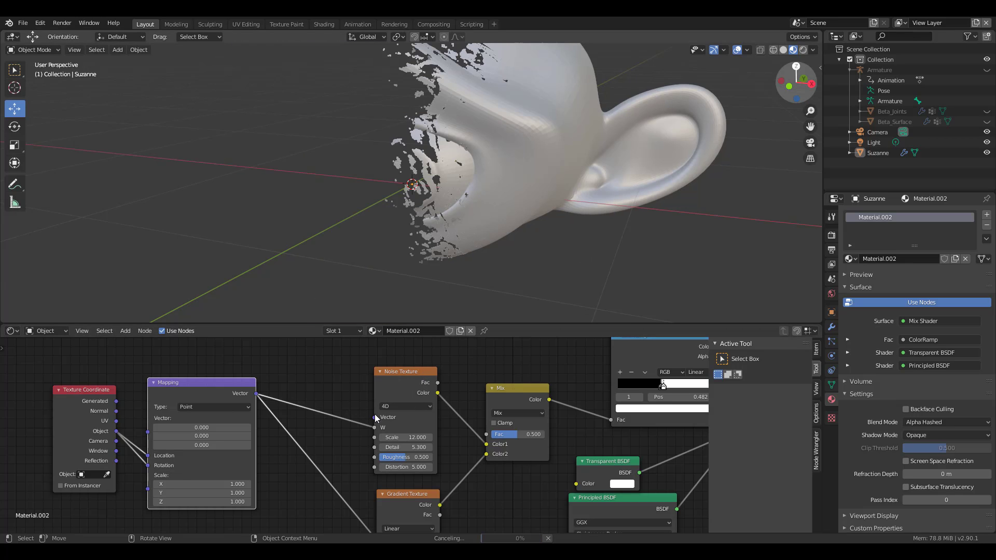
scroll(377, 419, "down", 1)
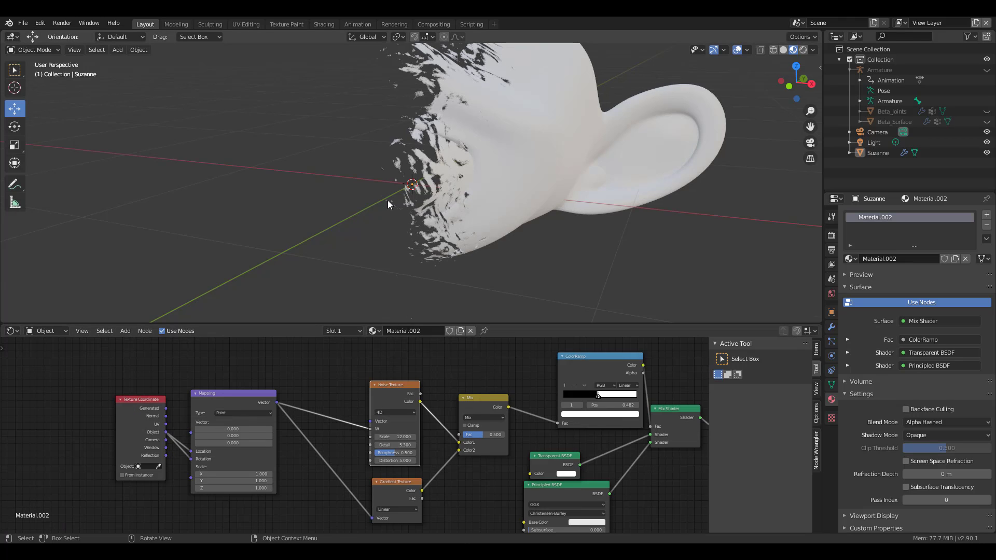
scroll(388, 200, "down", 3)
Step: Try the Texture and Vector types on the Mapping node and set its type back to Point
scroll(390, 422, "up", 1)
scroll(390, 419, "up", 2)
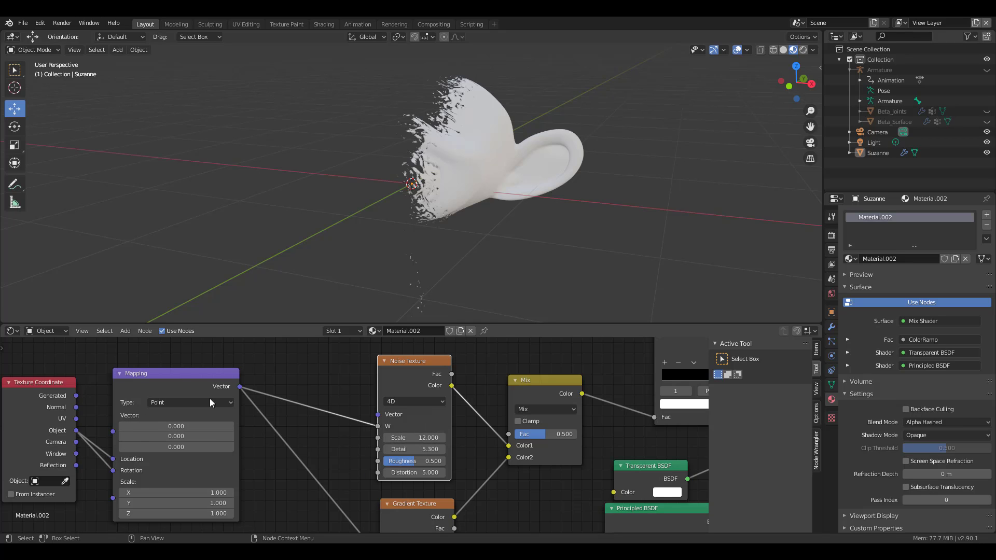
middle_click_drag(209, 400, 299, 405)
left_click(300, 409)
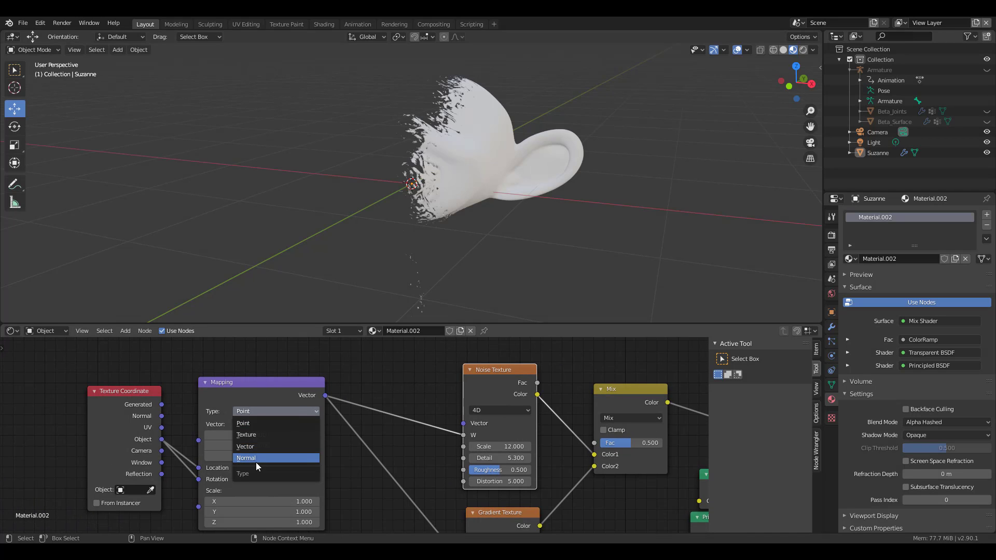
left_click(266, 433)
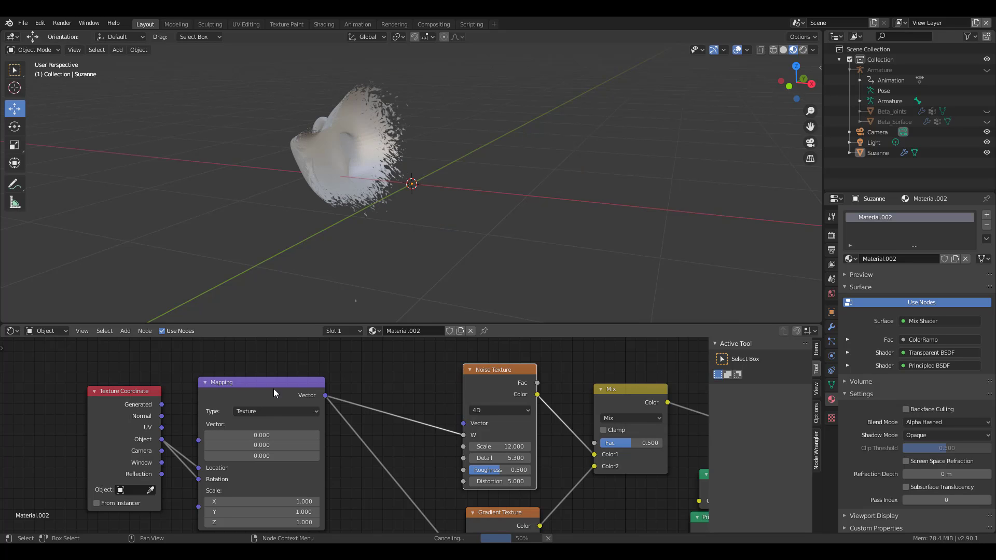
middle_click_drag(367, 173, 453, 195)
left_click(292, 412)
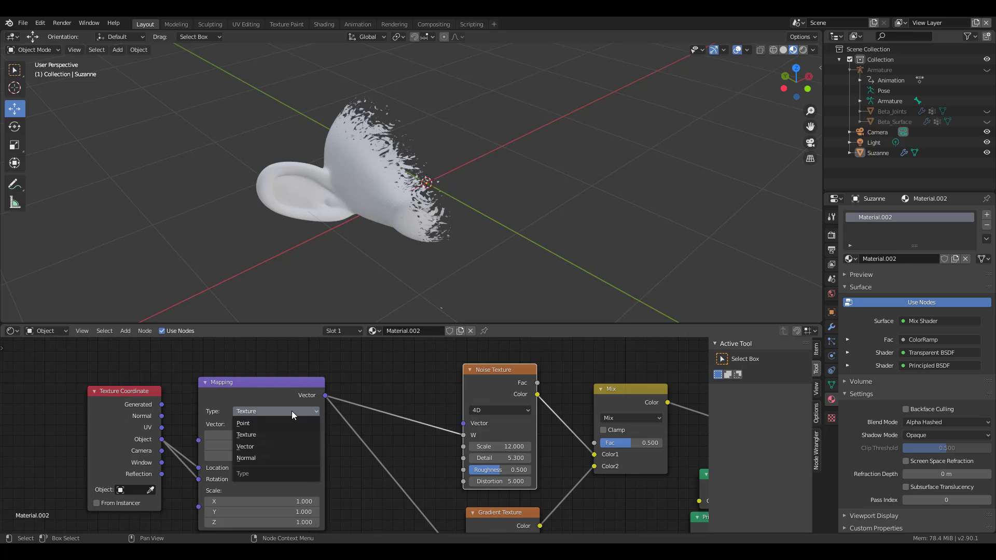
left_click(267, 447)
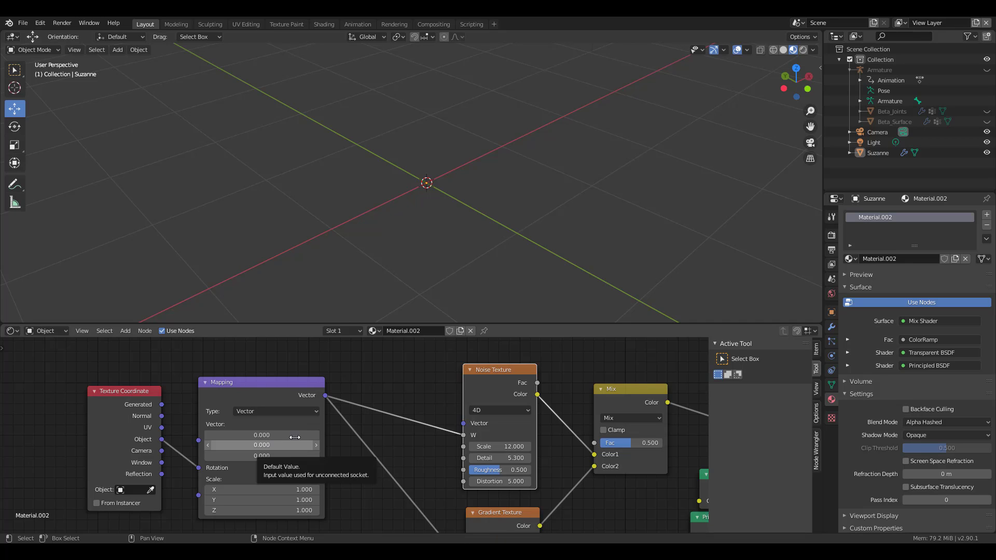
middle_click_drag(584, 184, 415, 228)
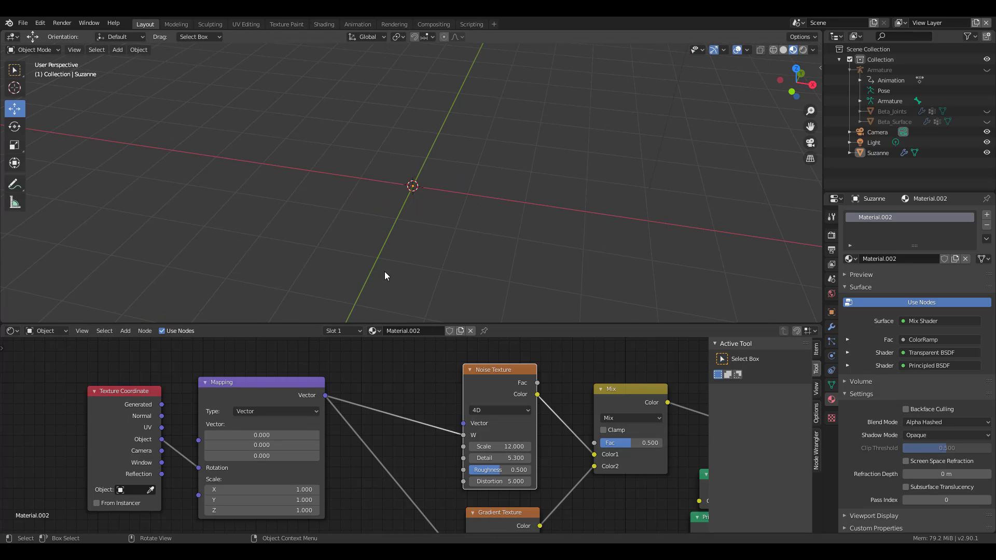
left_click(275, 409)
left_click(271, 422)
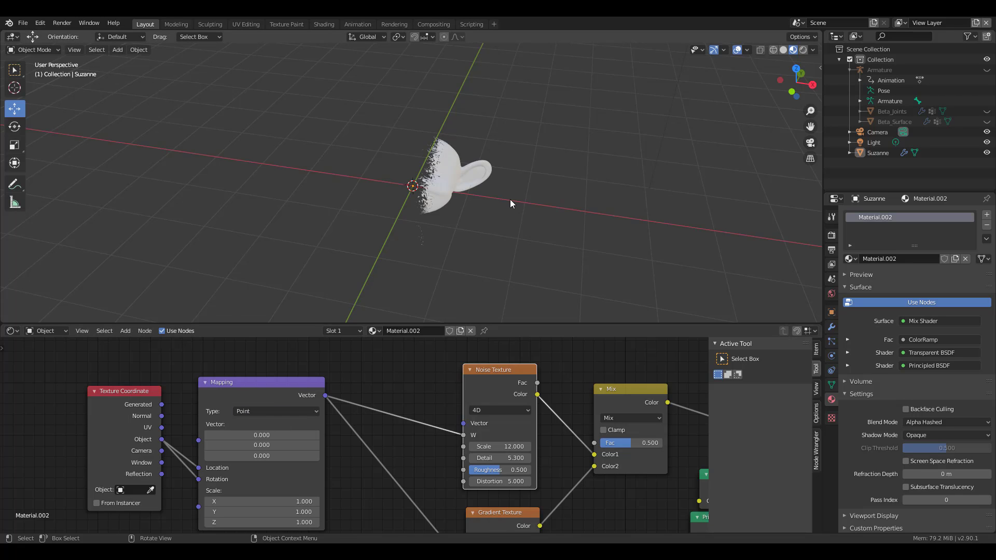
middle_click_drag(509, 199, 453, 147)
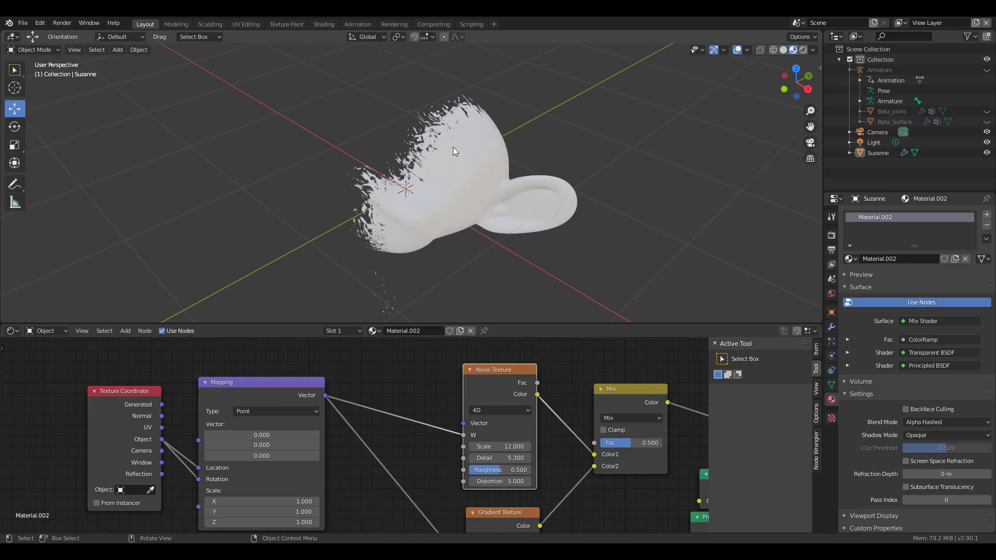
left_click(303, 410)
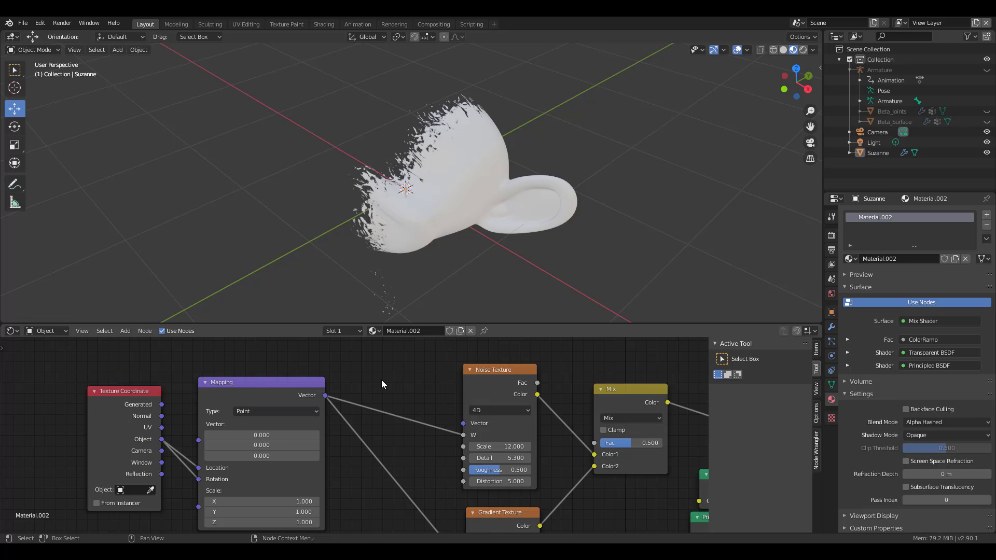
Step: Try the Noise Texture in 2D and restore it to 4D with the Mapping Vector output connected to W
left_click(503, 411)
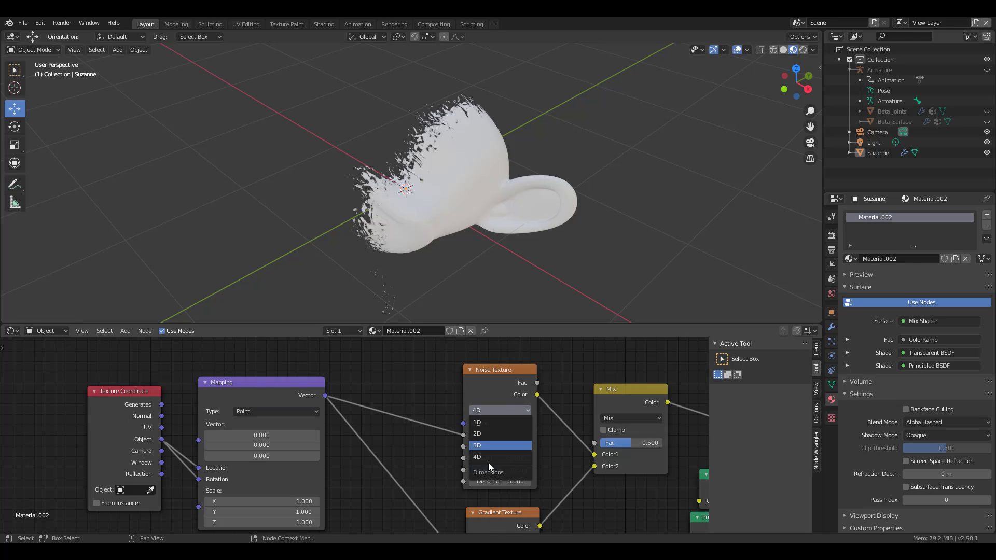
left_click(486, 436)
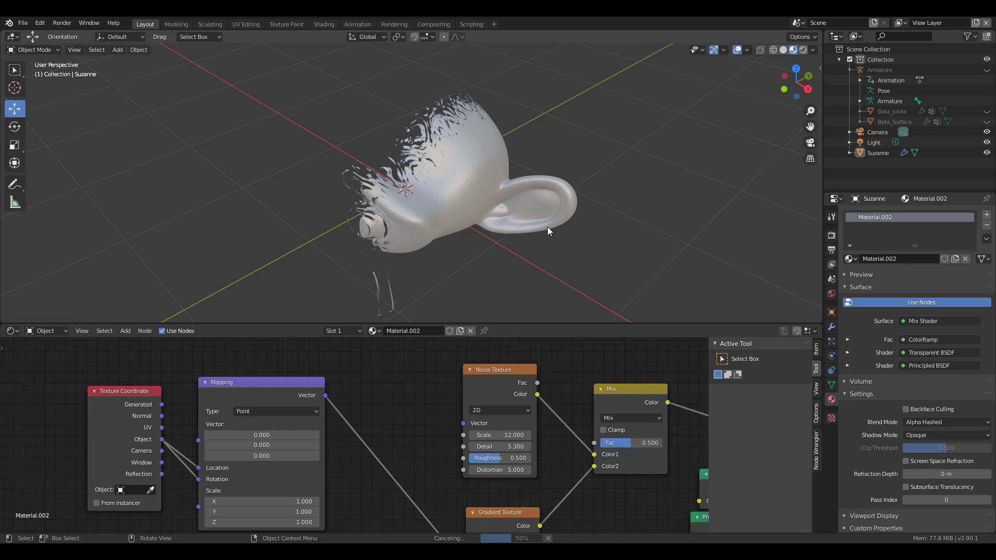
middle_click_drag(443, 128, 405, 260)
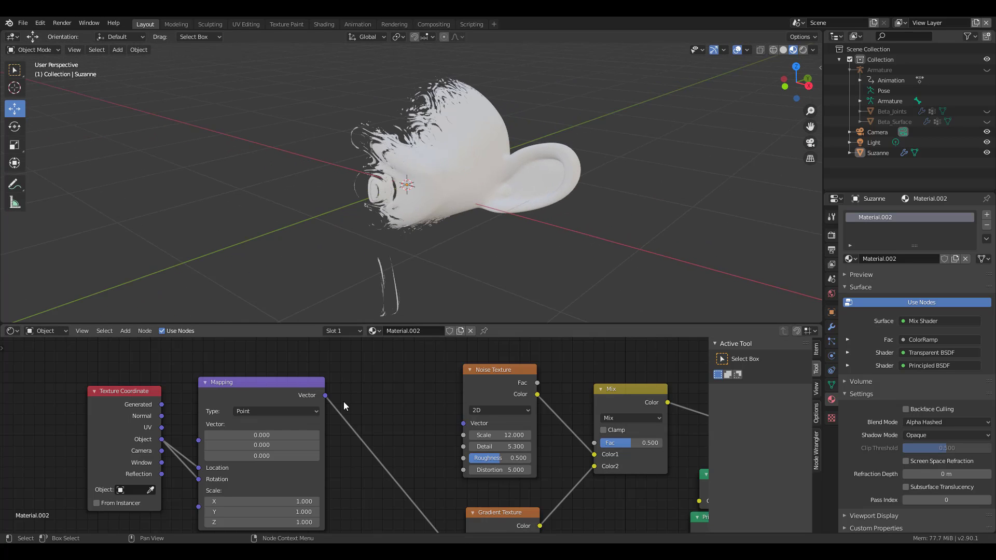
left_click_drag(330, 396, 370, 413)
scroll(500, 410, "down", 2, "ctrl")
middle_click_drag(441, 223, 372, 296)
Step: Add a Plain Axes empty at the world origin
left_click(139, 49)
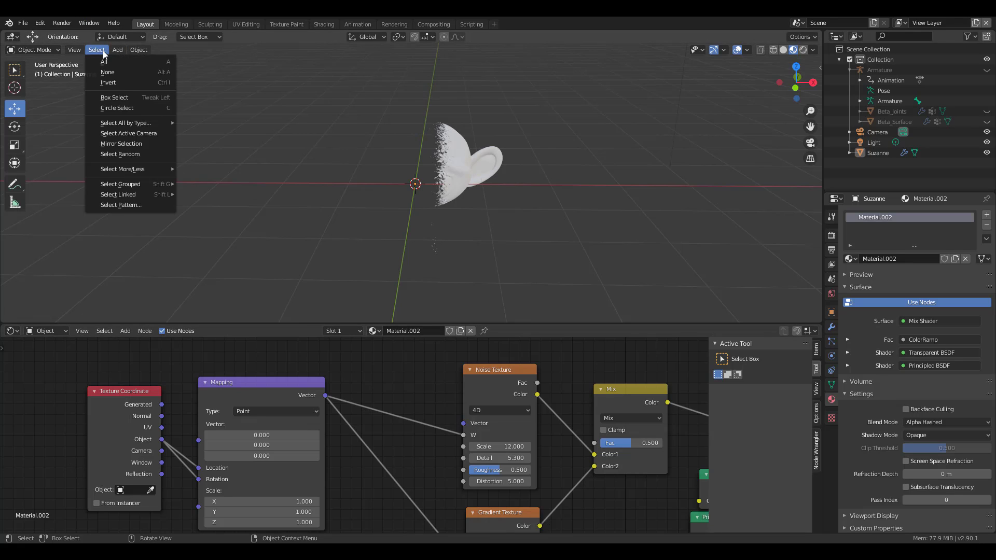
left_click(117, 49)
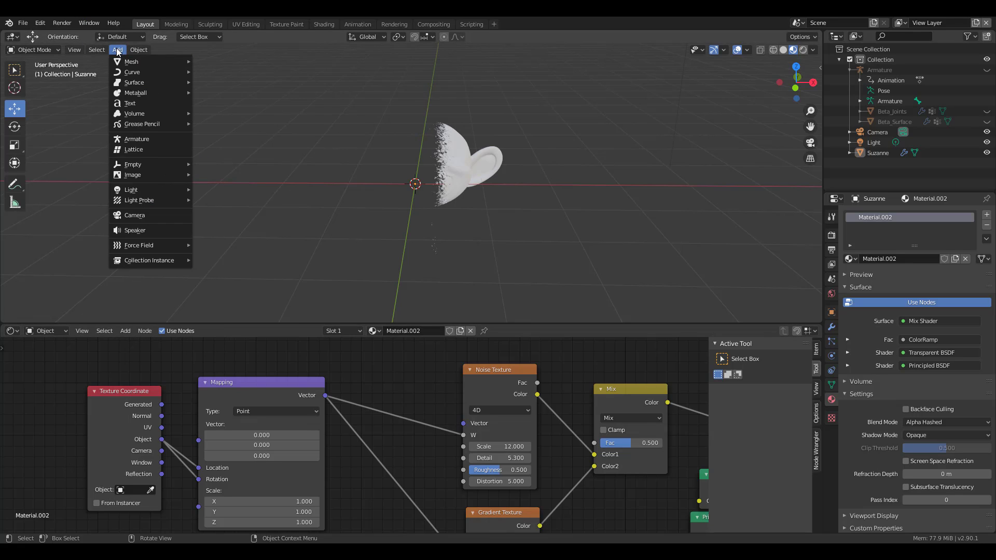
mouse_move(160, 164)
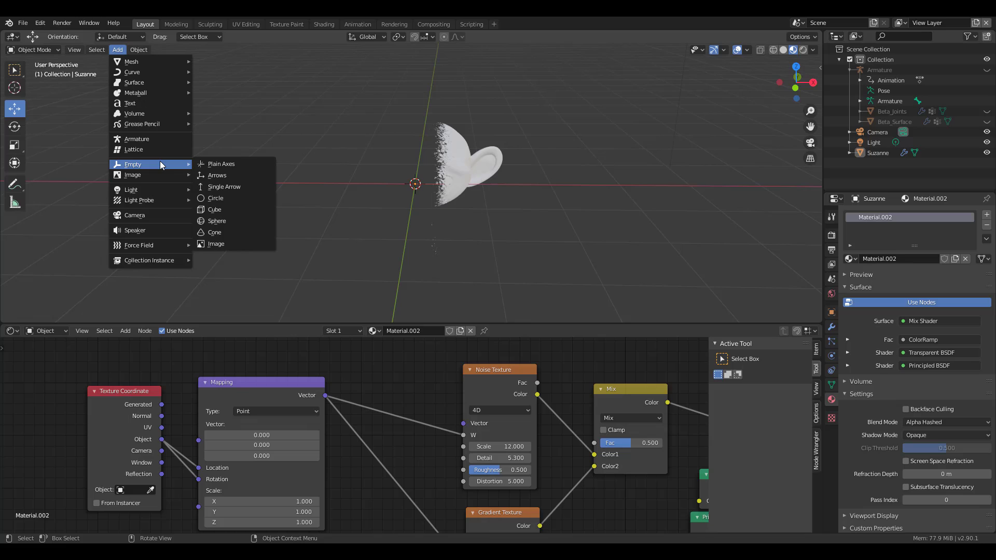
left_click(222, 164)
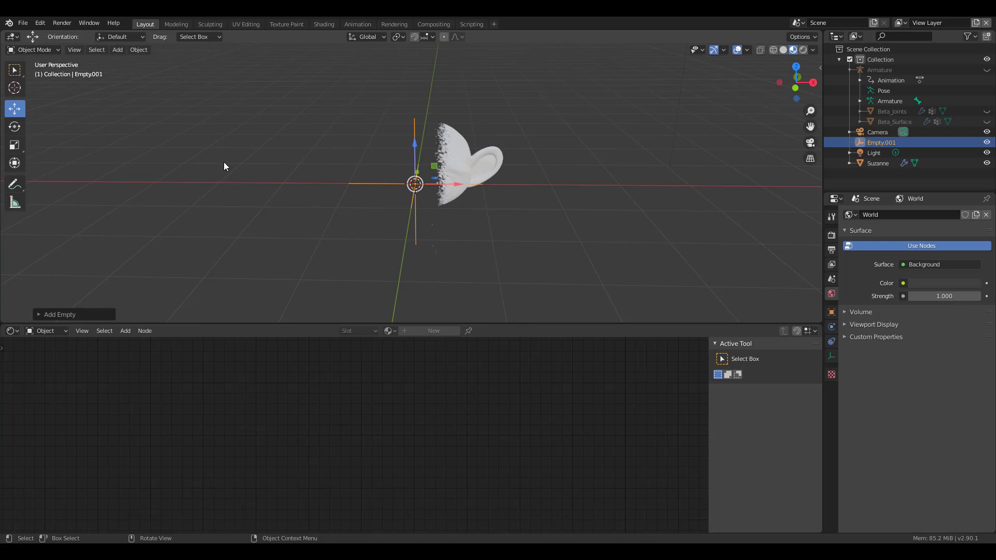
Step: Assign the new empty as the Object of the Texture Coordinate node in the monkey head's material
left_click(462, 178)
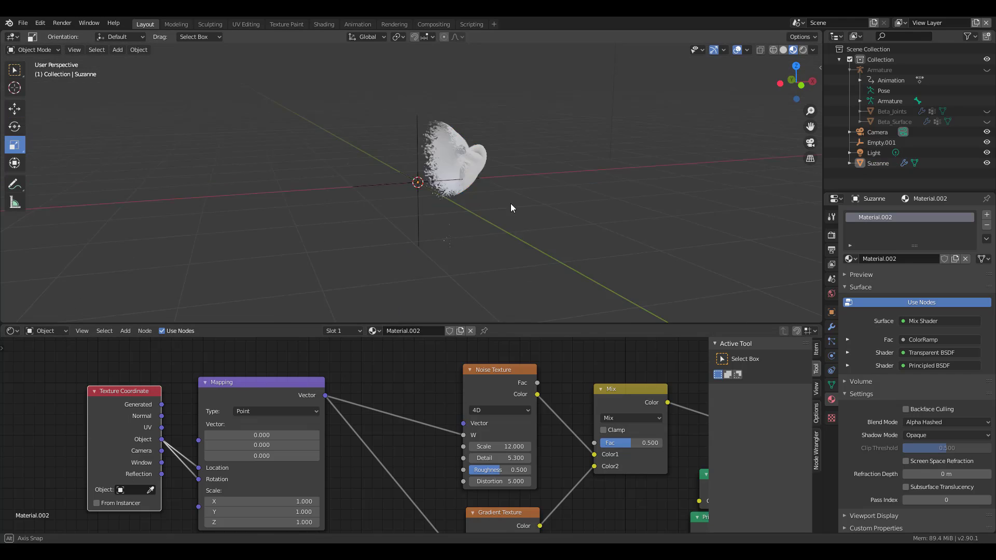
middle_click_drag(511, 204, 459, 206)
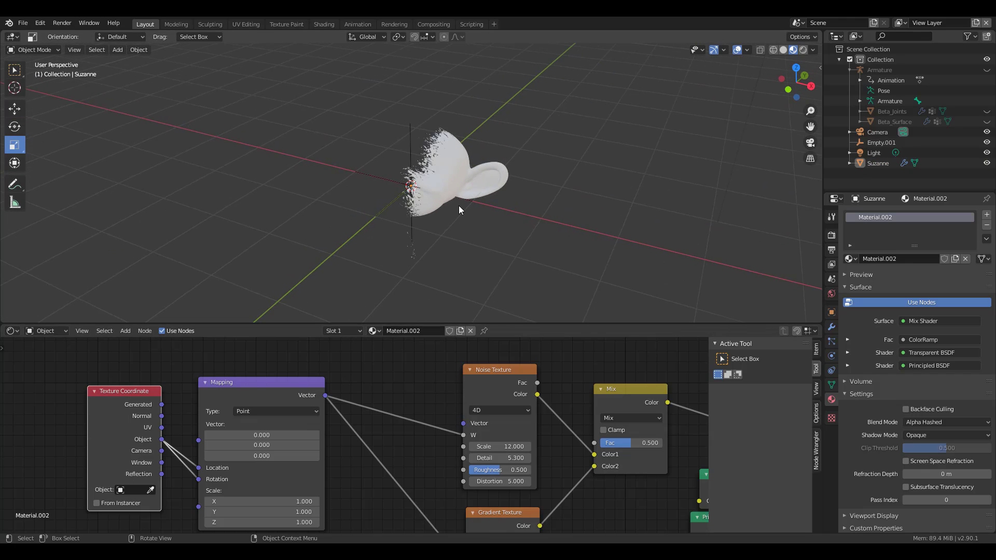
scroll(459, 206, "up", 3)
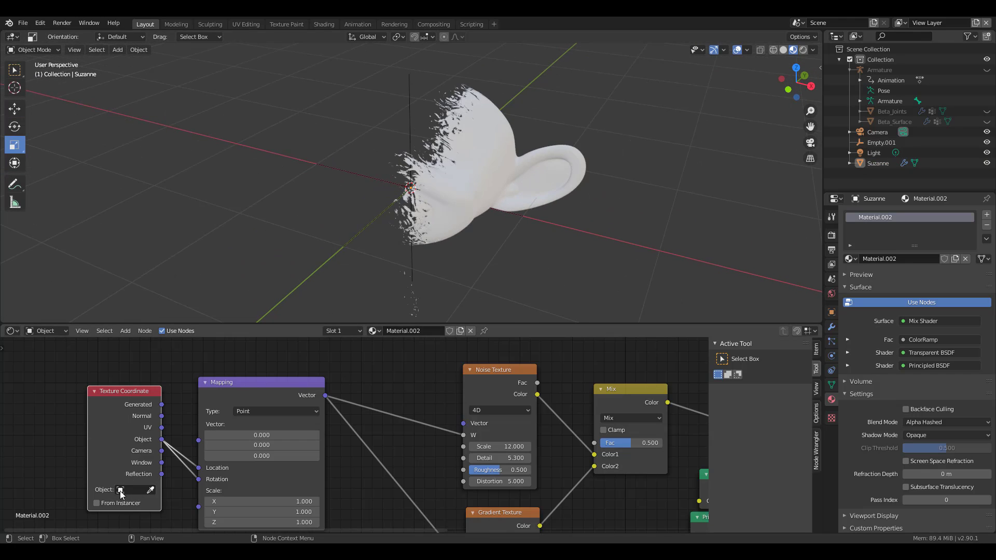
left_click(150, 491)
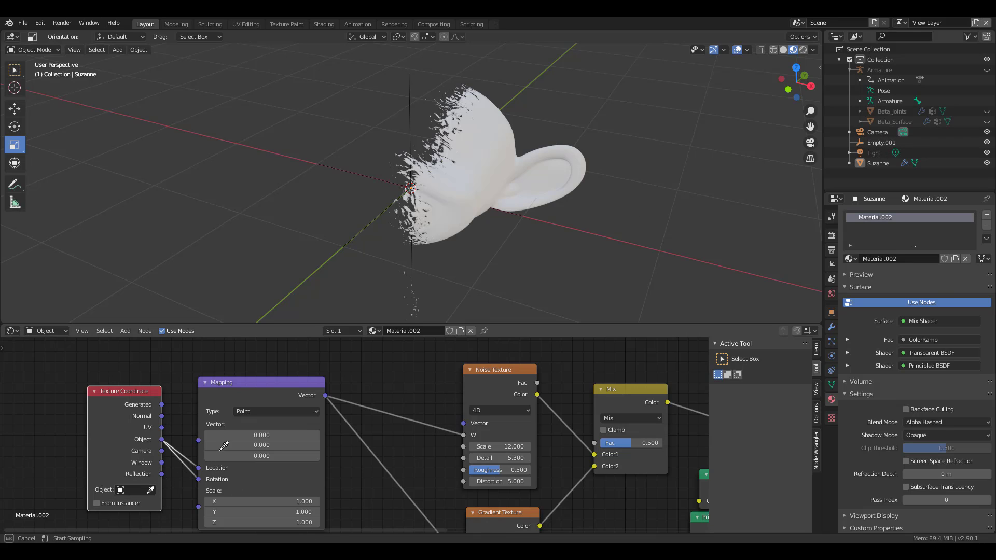
left_click(887, 139)
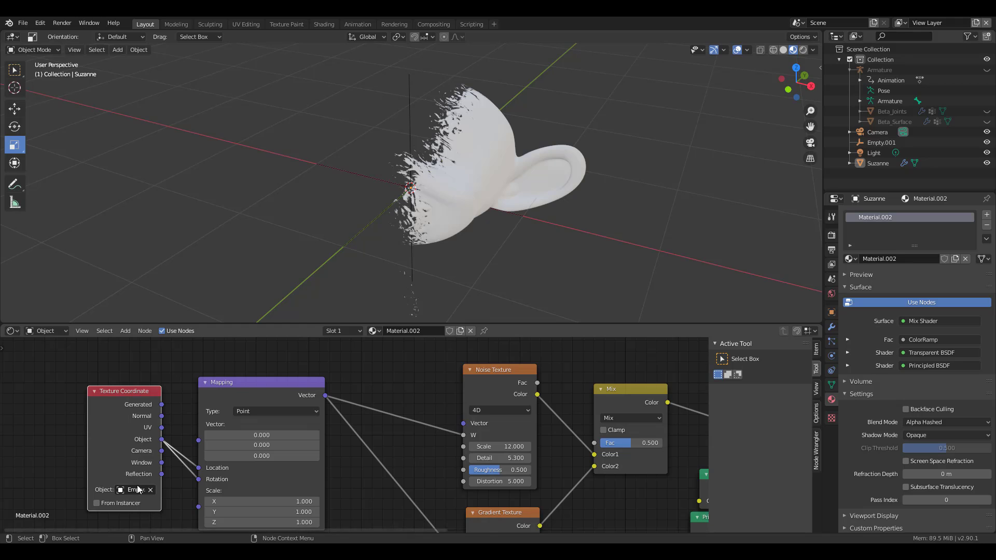
Step: Select the empty and move it a short distance along the negative X axis
left_click(411, 266)
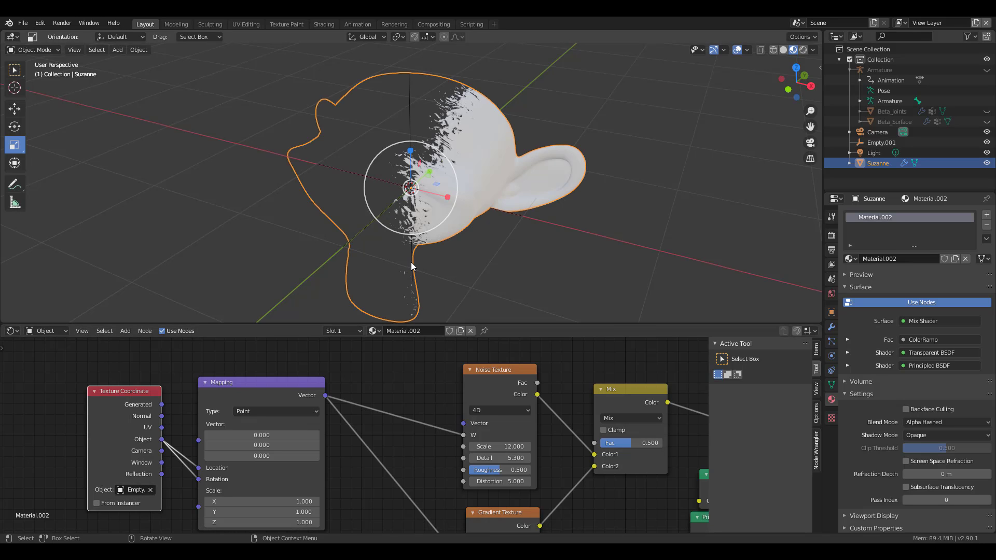
left_click(880, 143)
middle_click_drag(410, 266, 440, 268)
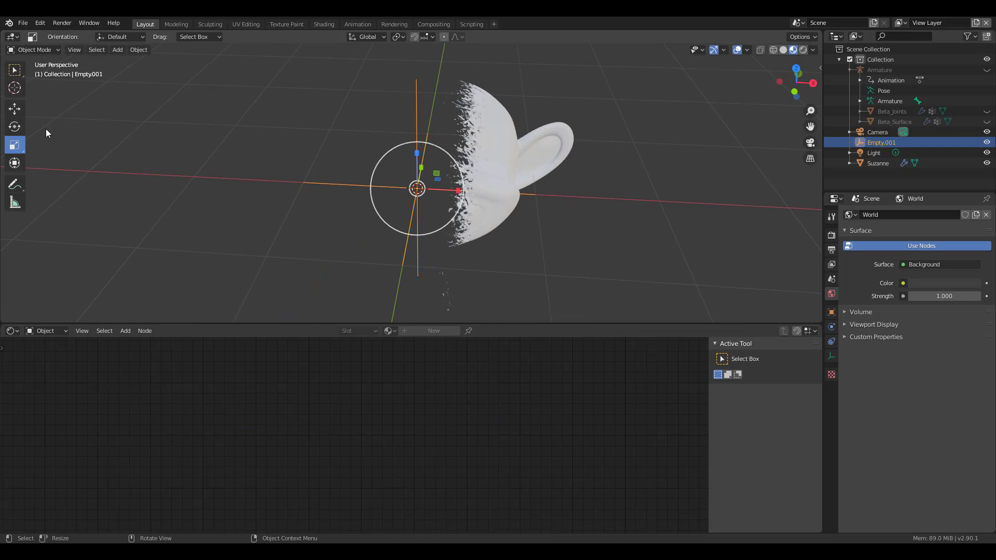
left_click(14, 109)
key("g")
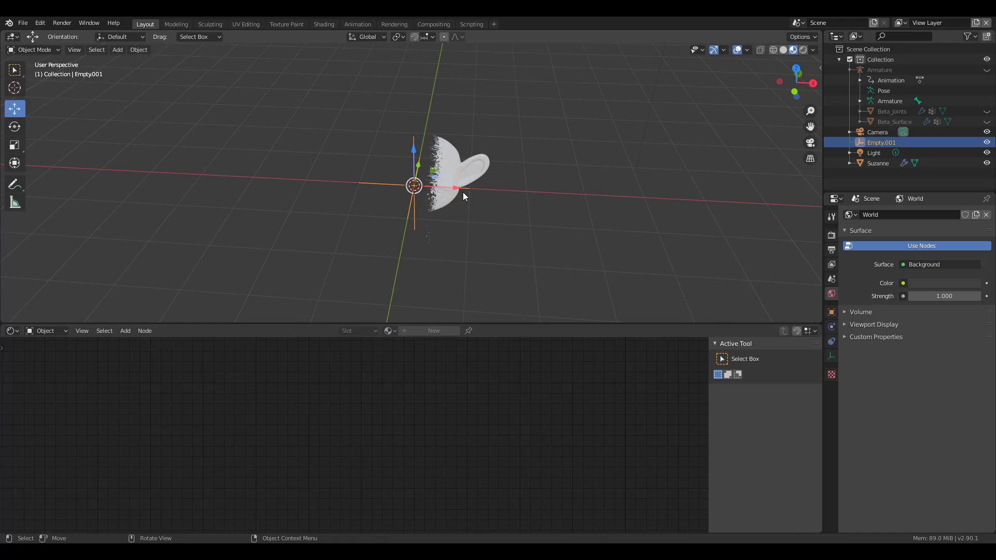
key("x")
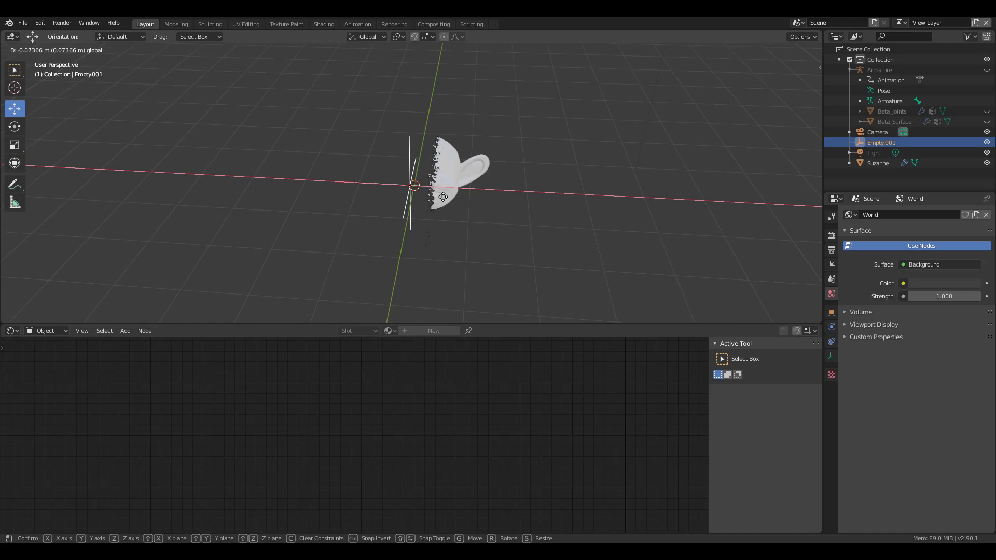
middle_click_drag(481, 242, 430, 202)
scroll(429, 144, "up", 3)
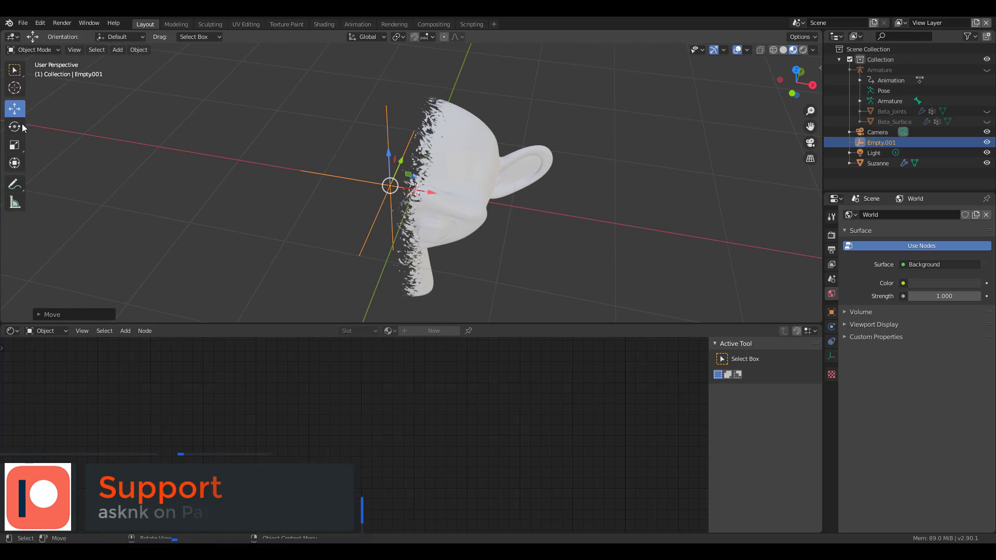
Step: Rotate the empty freely to tilt the dissolve direction across the monkey head
key("shift+space")
key("r")
left_click_drag(417, 166, 360, 152)
left_click(360, 152)
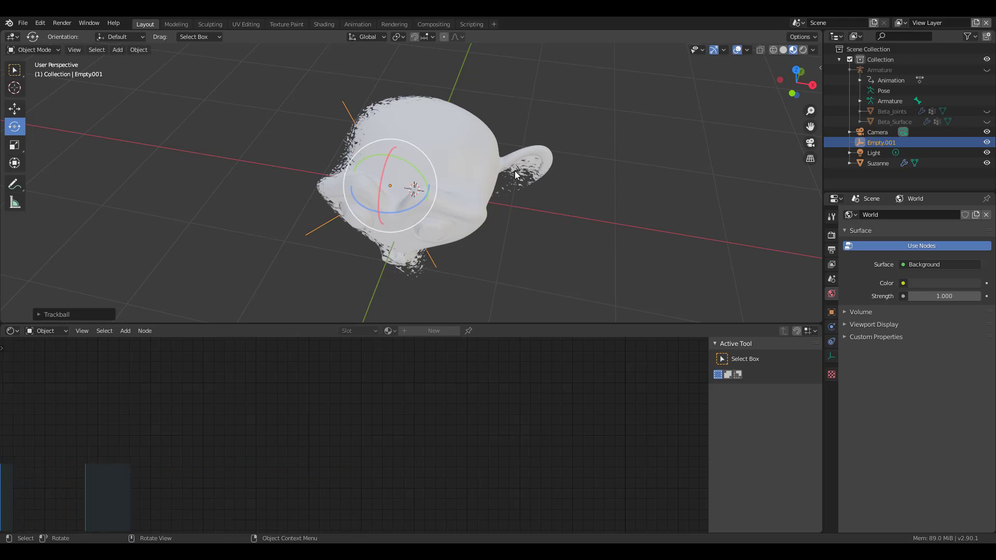
Step: Set the Noise Texture's Scale to 1.3 in the monkey head's material
left_click(471, 175)
middle_click_drag(657, 505, 487, 486)
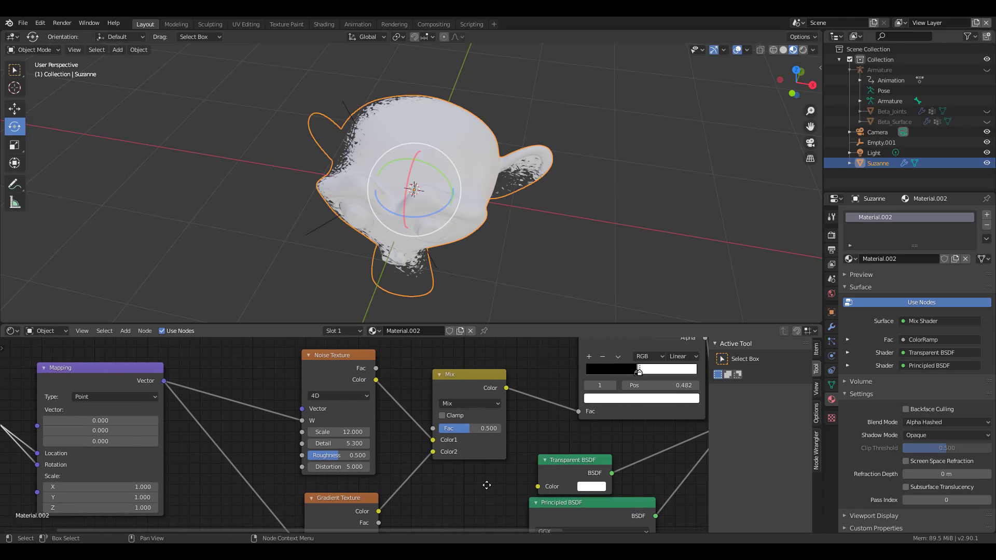
left_click_drag(335, 433, 275, 432)
Step: Rotate the empty to a new orientation and move it along negative X until it lies outside the monkey head
middle_click_drag(498, 244, 438, 169)
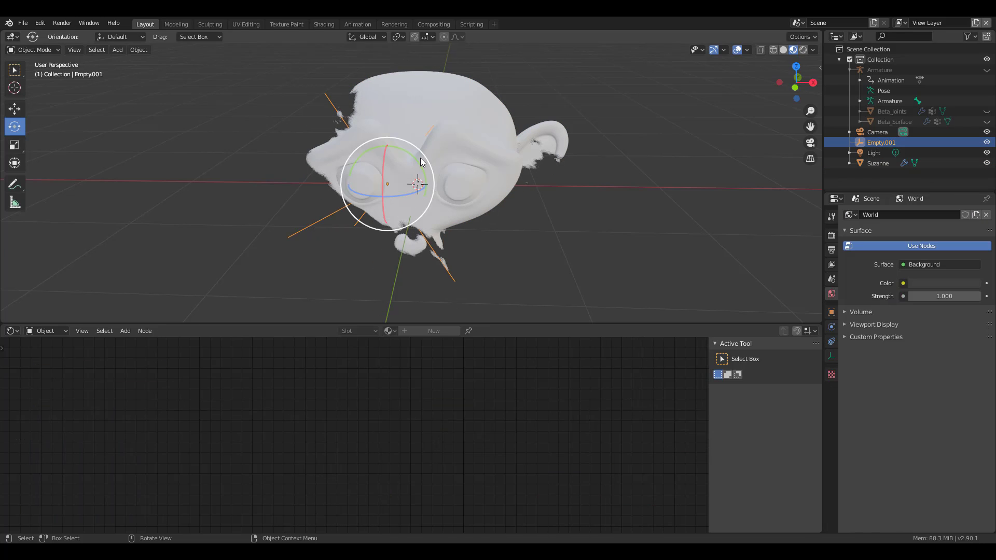
left_click_drag(412, 199, 272, 265)
left_click(16, 112)
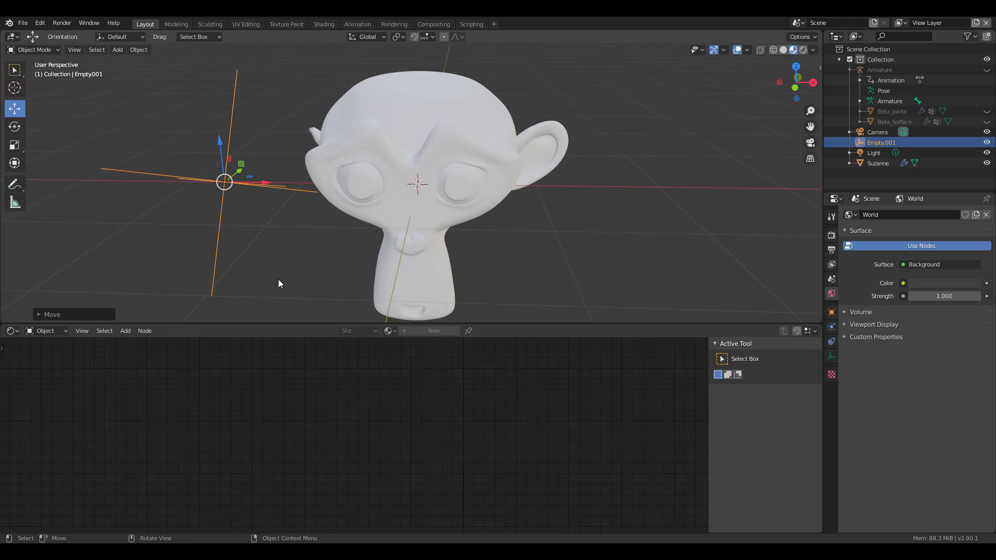
Step: Spread the monkey head's ColorRamp stops slightly apart, placing the white stop at position 0.495
left_click(391, 184)
middle_click_drag(484, 507, 307, 494)
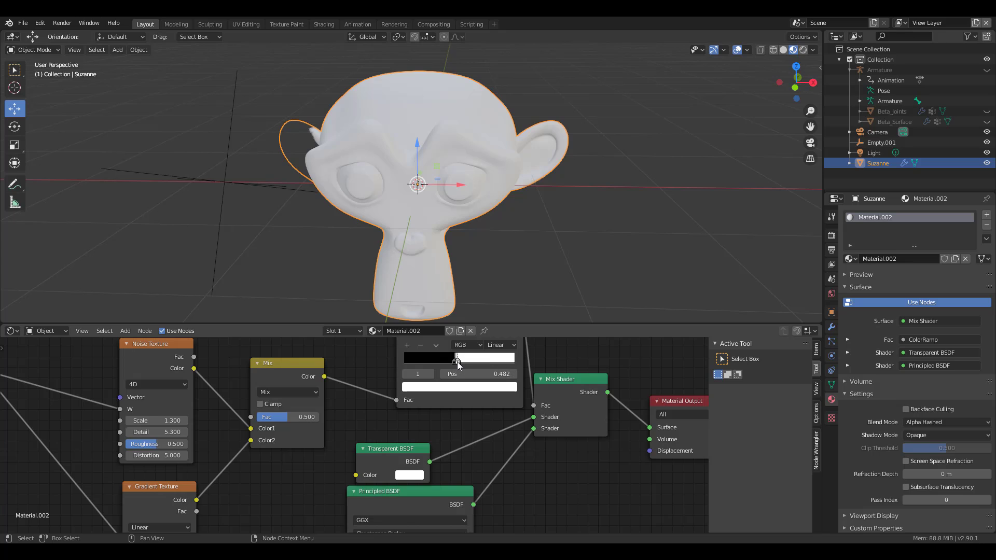
mouse_move(461, 362)
left_mouse_down()
mouse_move(489, 365)
mouse_move(434, 363)
mouse_move(459, 362)
left_mouse_up()
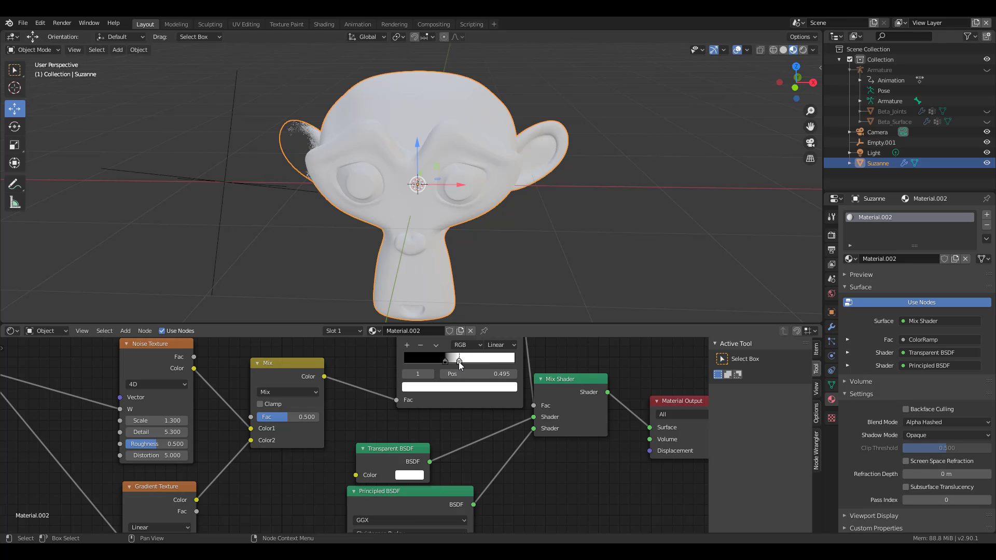
Step: Move the Principled BSDF node down, clear of the dissolve nodes, and select the texture, mix and ColorRamp nodes as a group
key("Home")
mouse_move(487, 211)
middle_mouse_down()
mouse_move(515, 208)
mouse_move(496, 205)
middle_mouse_up()
scroll(415, 407, "up", 2)
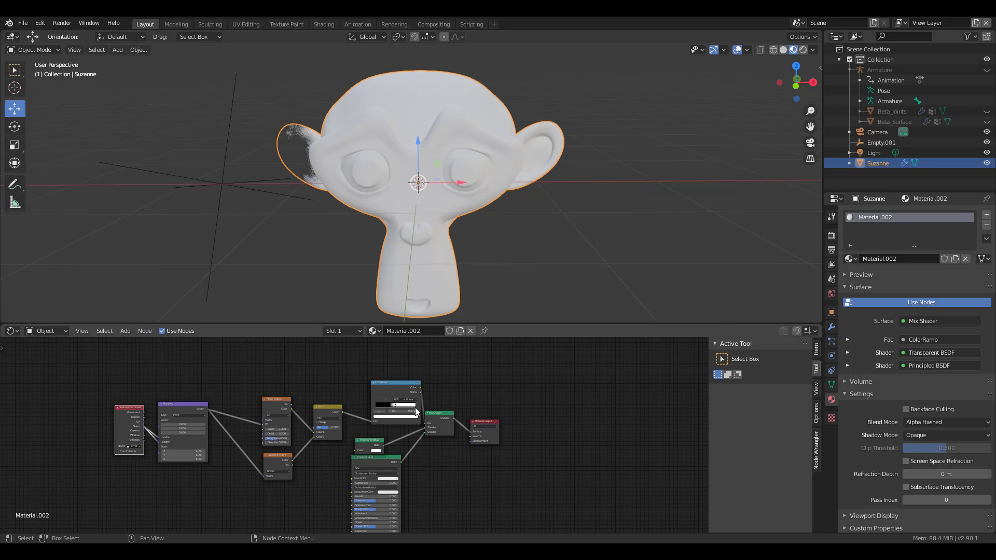
middle_click_drag(286, 444, 394, 436)
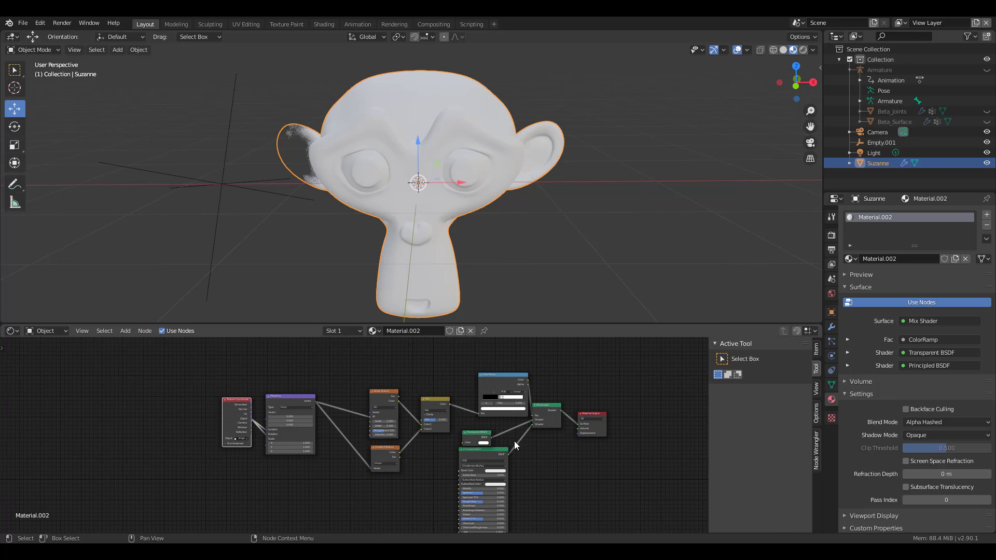
scroll(569, 468, "down", 1)
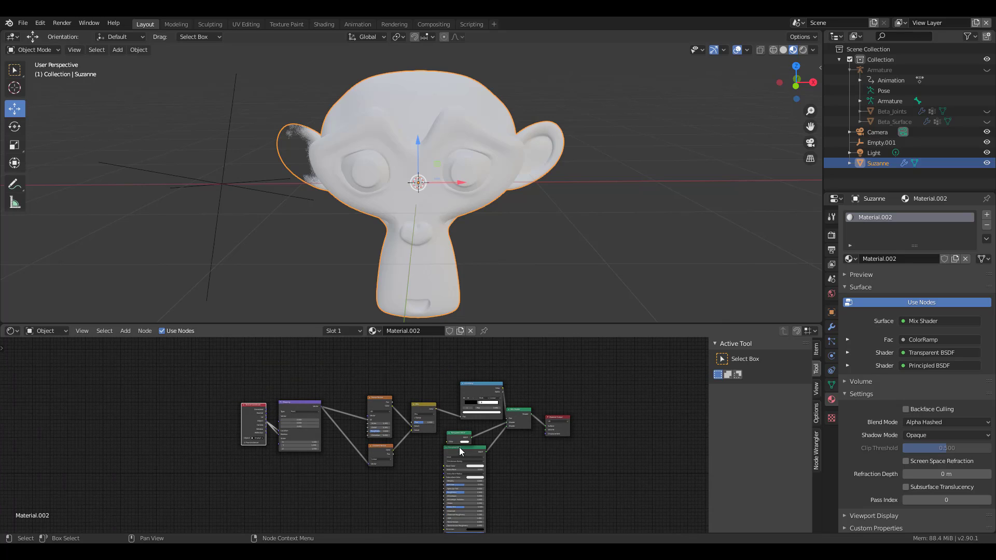
left_click_drag(460, 447, 531, 505)
left_click_drag(235, 361, 482, 490)
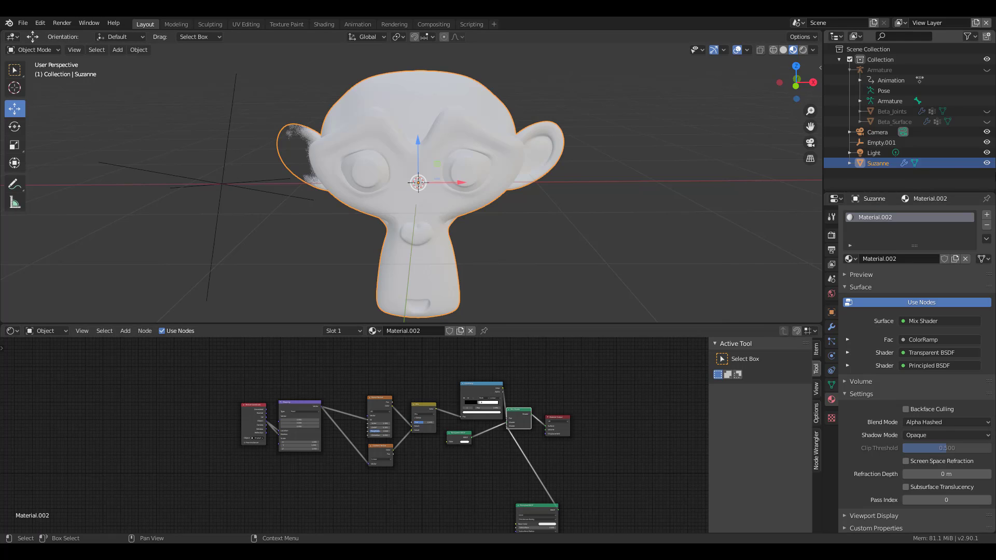
Step: Hide Suzanne and make the Beta_Surface and Beta_Joints meshes visible
left_click(987, 164)
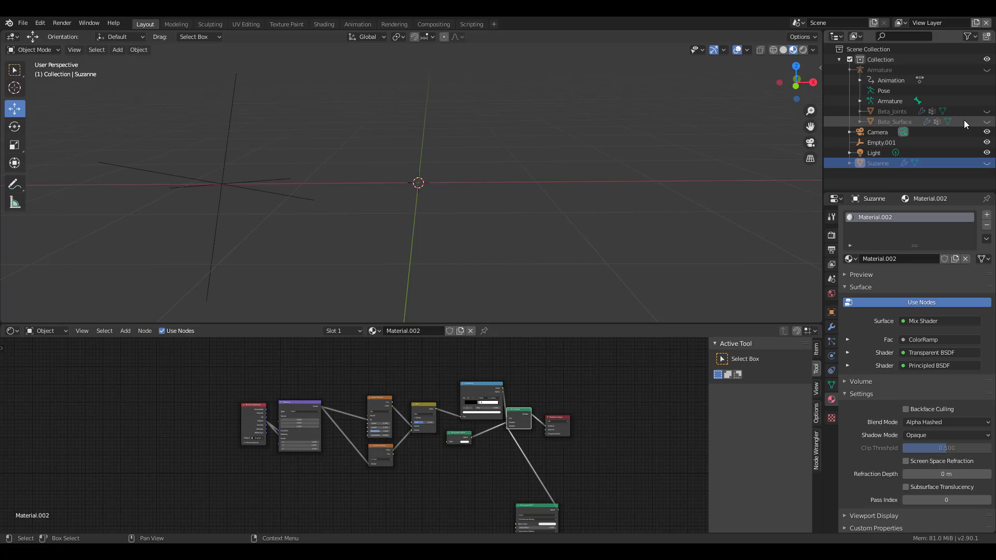
left_click(987, 122)
left_click(986, 112)
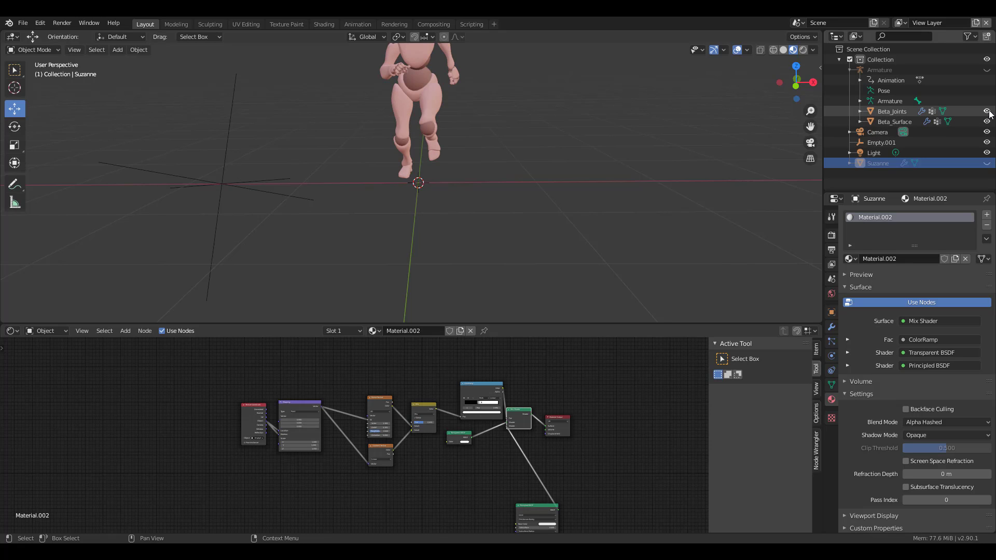
middle_click_drag(512, 198, 496, 202)
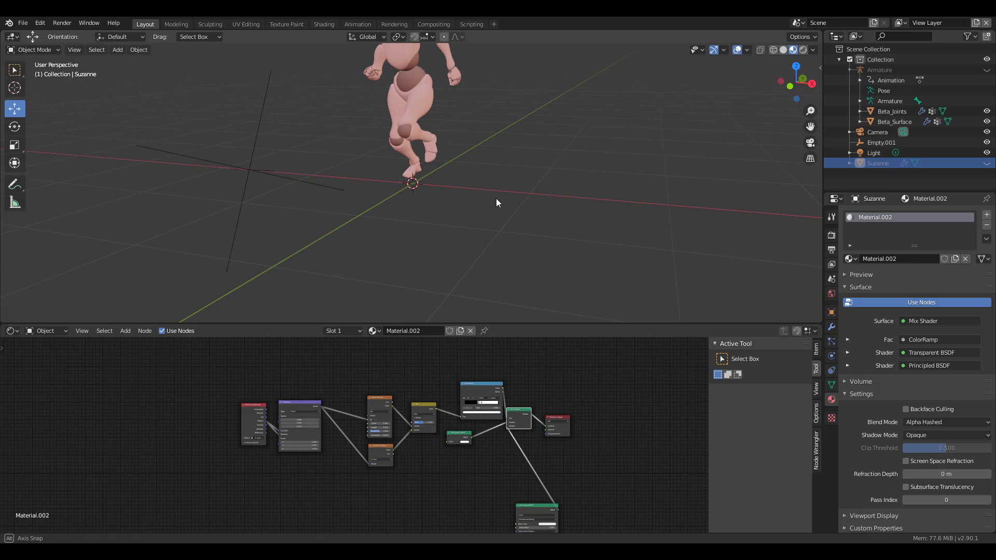
Step: Paste the copied dissolve nodes into the Beta_Surface material and place them clear of its existing shader nodes
left_click(416, 92)
scroll(247, 408, "up", 4)
middle_click_drag(435, 441, 500, 414)
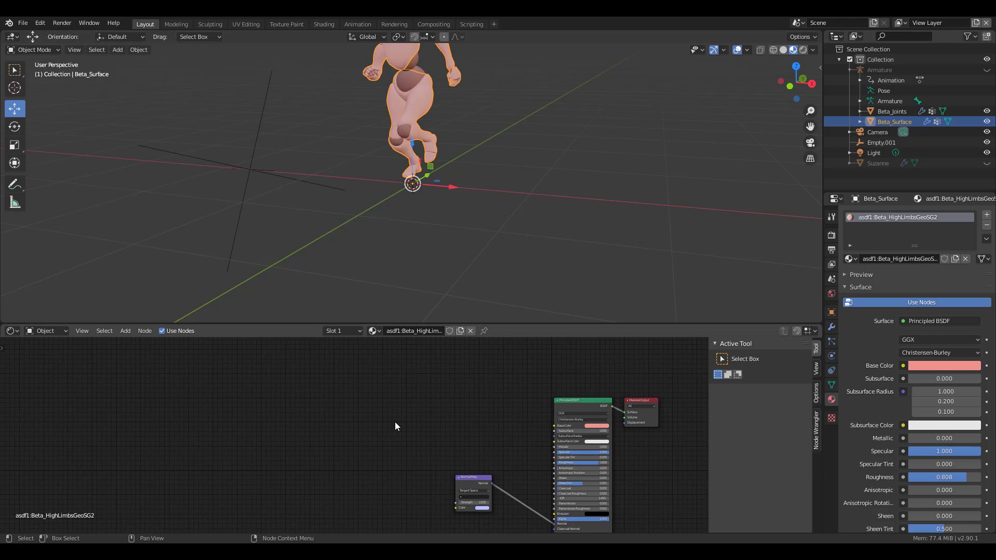
key("ctrl+v")
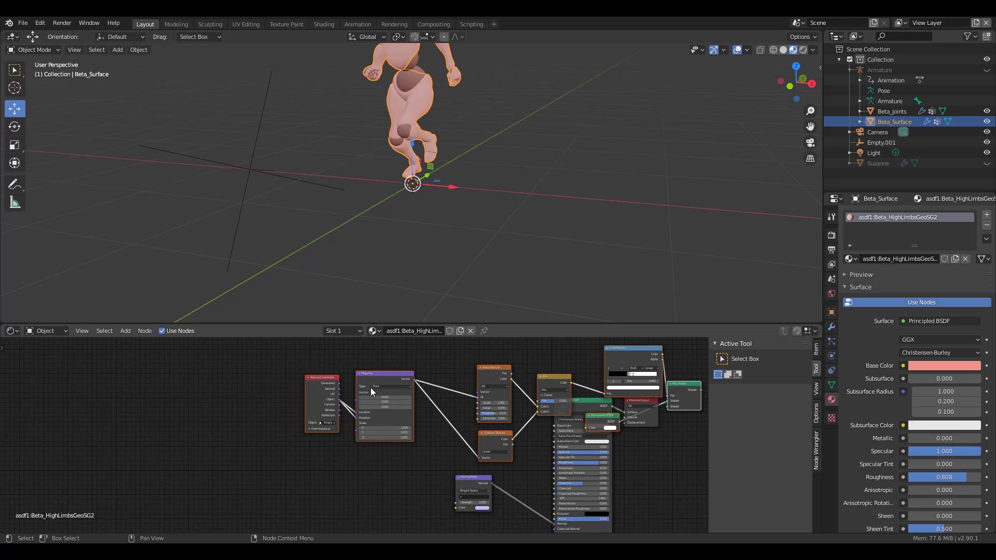
left_click_drag(371, 388, 111, 399)
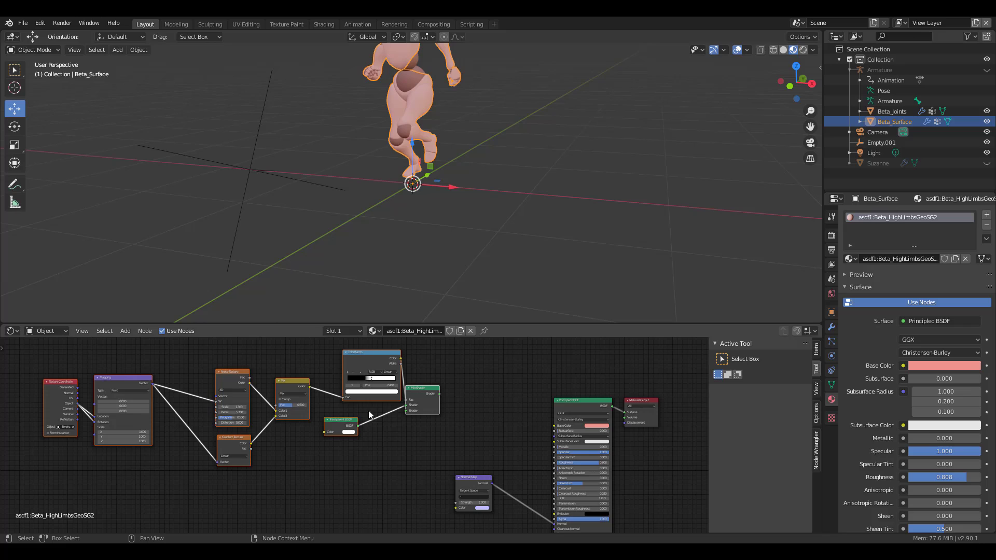
Step: Connect the Mix Shader to Beta_Surface's Material Output and feed its Principled BSDF into the second shader input
left_click(474, 457)
left_click_drag(588, 401, 401, 439)
left_click_drag(440, 394, 626, 413)
scroll(425, 440, "up", 4)
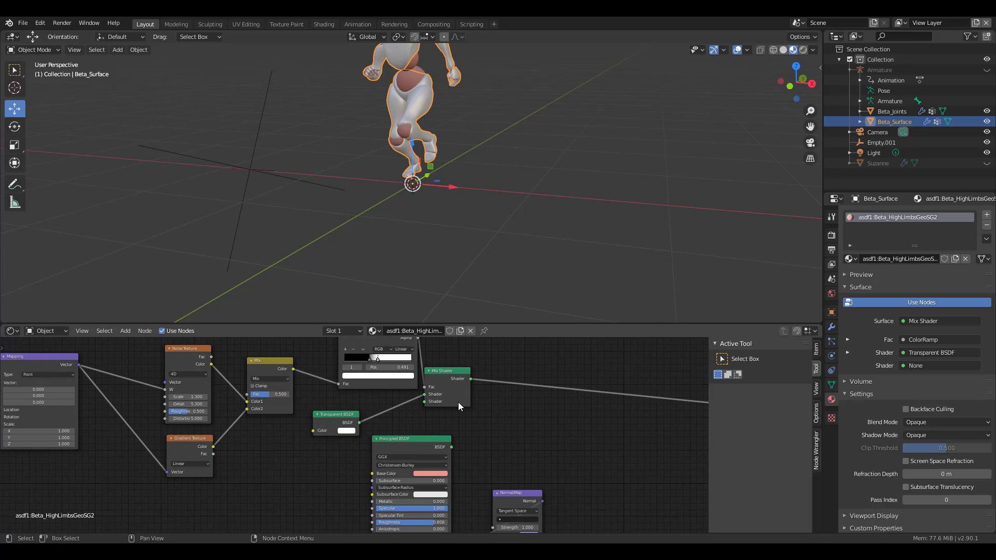
left_click_drag(452, 446, 425, 401)
Step: Paste the dissolve nodes into the Beta_Joints material and move them clear of the Principled BSDF
left_click(896, 111)
middle_click_drag(436, 400, 404, 405)
key("ctrl+v")
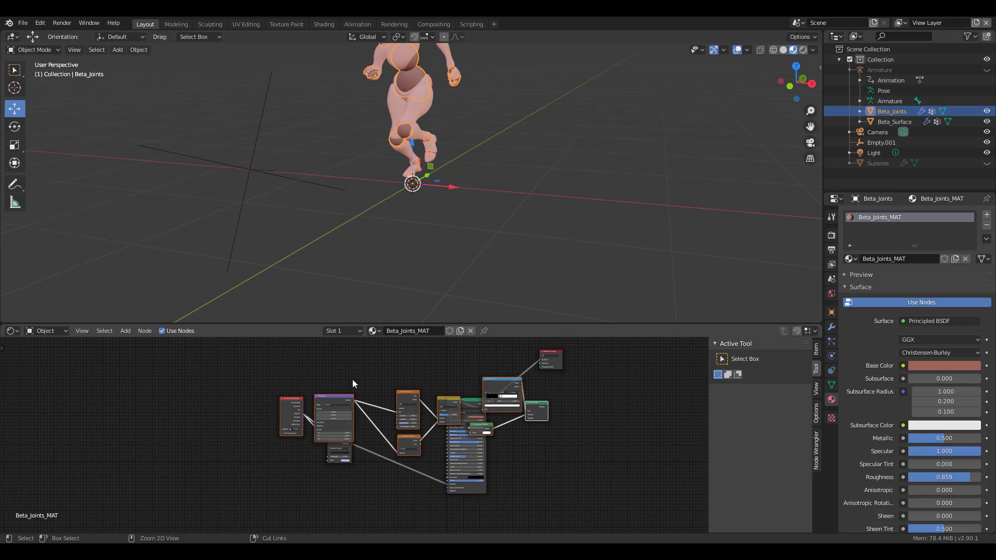
left_click_drag(496, 385, 372, 362)
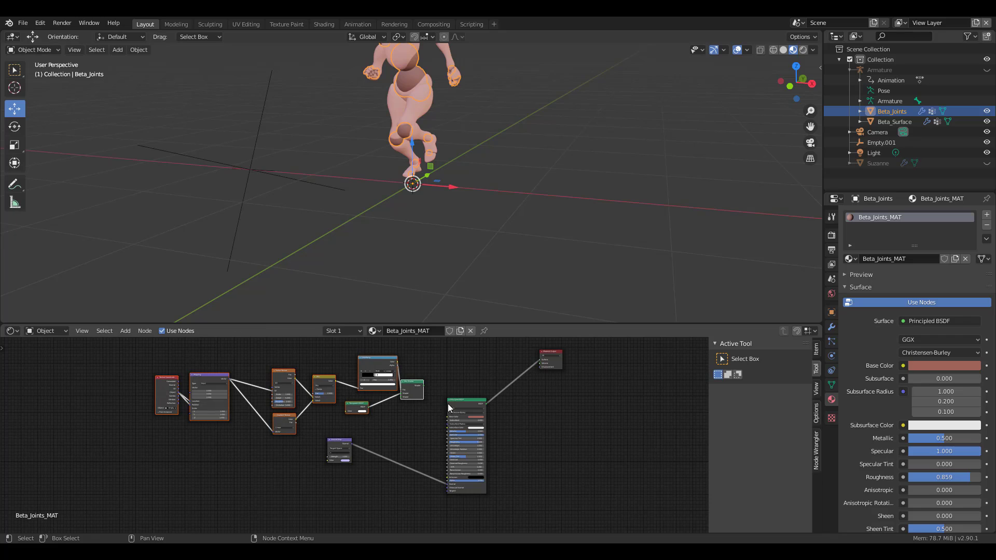
Step: Connect Beta_Joints' Mix Shader to the Material Output and its Principled BSDF to the Mix Shader's second shader input
scroll(482, 390, "up", 2)
scroll(482, 390, "up", 1)
middle_click_drag(441, 441, 317, 507)
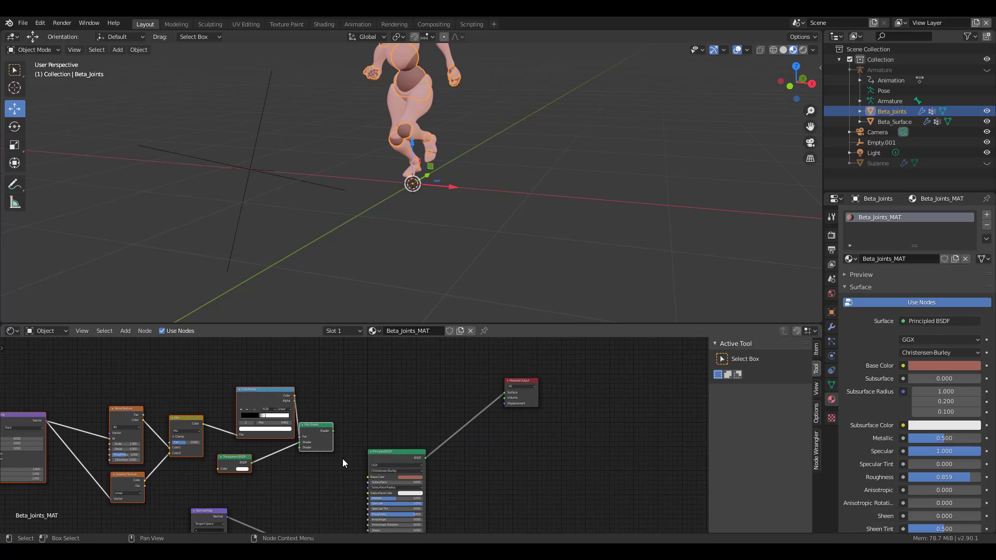
left_click(339, 435)
left_click_drag(334, 432, 504, 393)
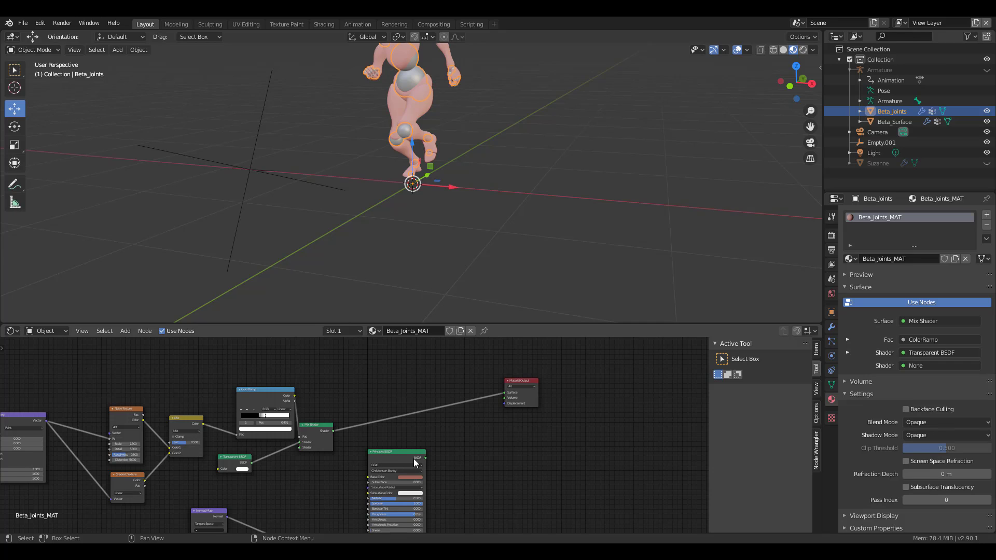
mouse_move(400, 453)
left_mouse_down()
mouse_move(305, 459)
mouse_move(275, 489)
mouse_move(328, 481)
mouse_move(301, 448)
left_mouse_up()
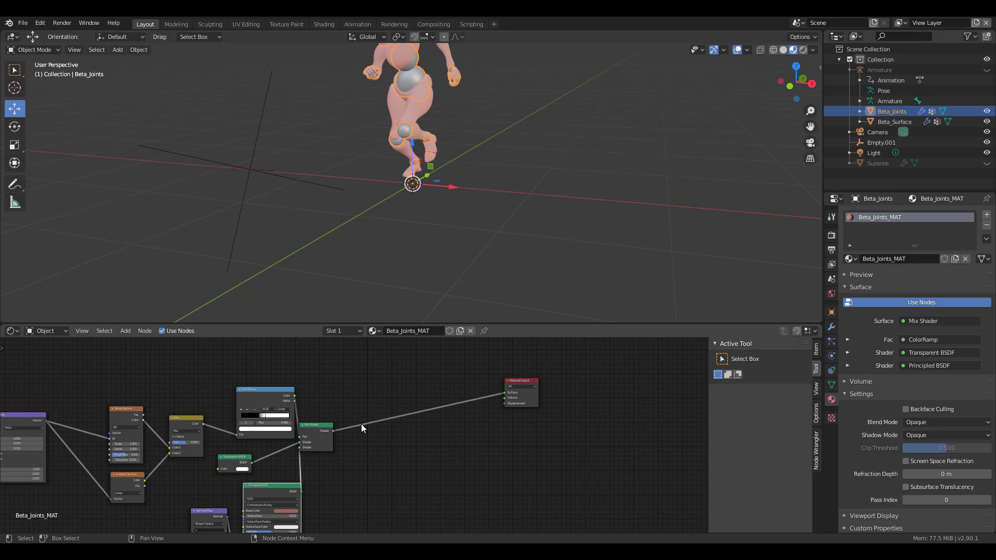
Step: Select the empty and move it along X to the world origin beneath the character
middle_click_drag(287, 192, 383, 179)
left_click(340, 204)
key("g")
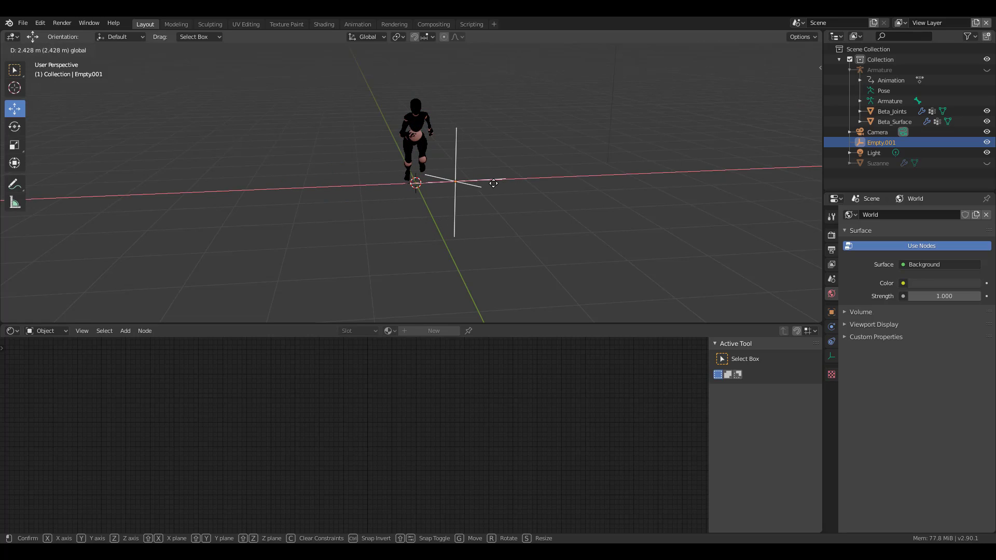
left_click(449, 172)
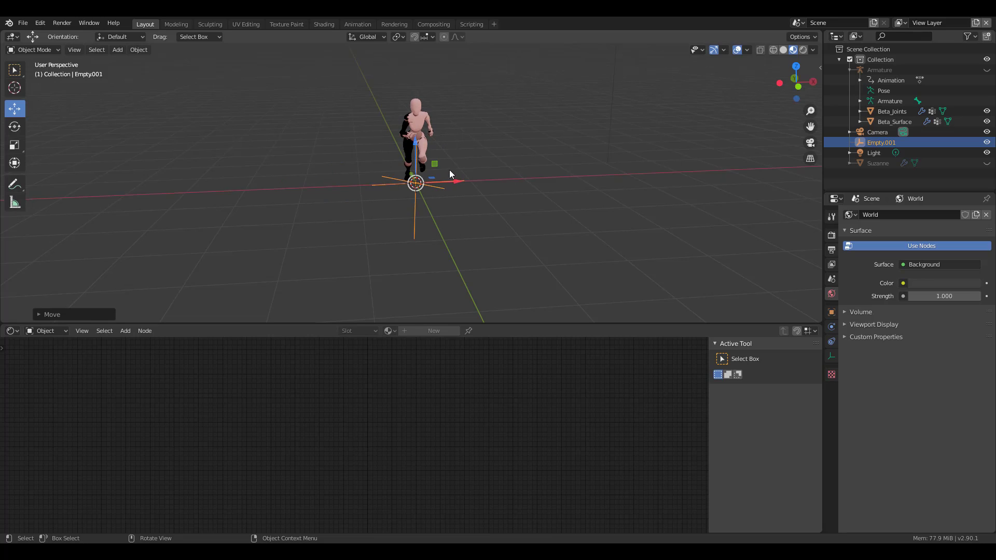
Step: Set the Beta_Surface material's Blend Mode to Alpha Hashed
scroll(435, 161, "up", 3)
left_click(405, 112)
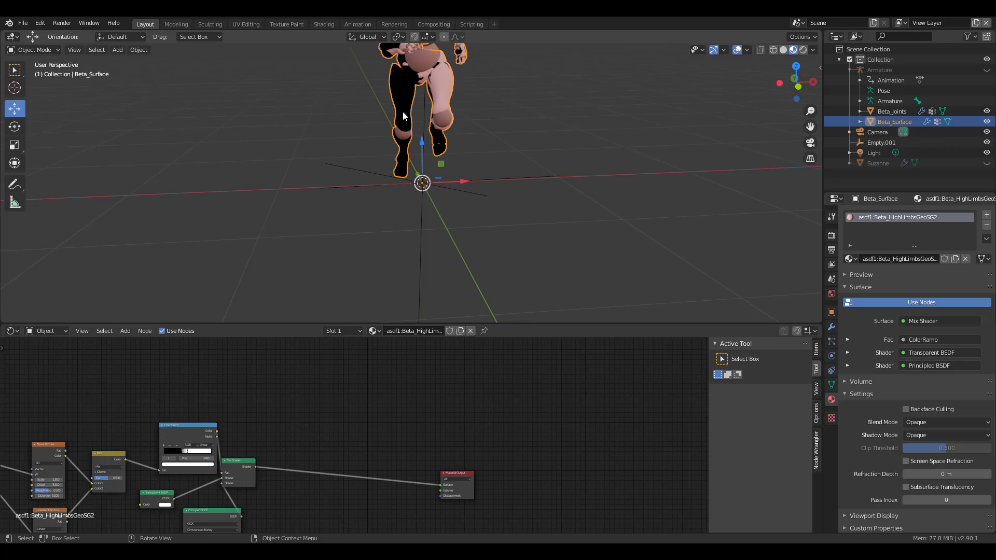
left_click(930, 422)
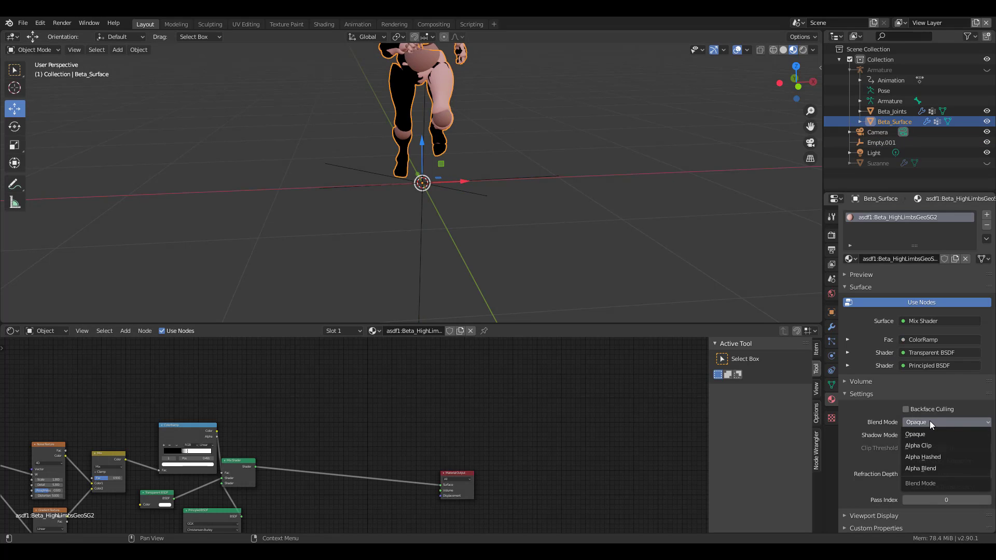
left_click(934, 433)
left_click(922, 422)
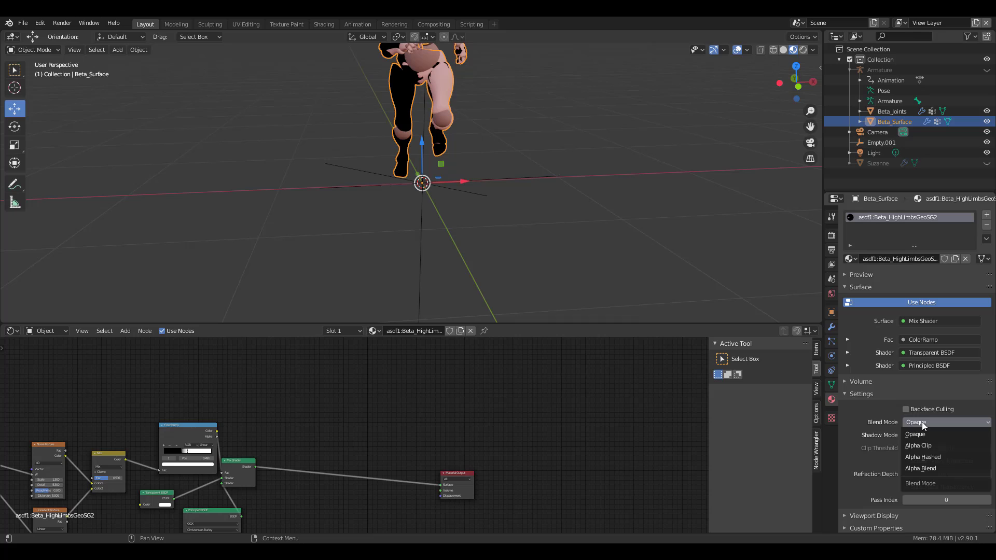
left_click(927, 458)
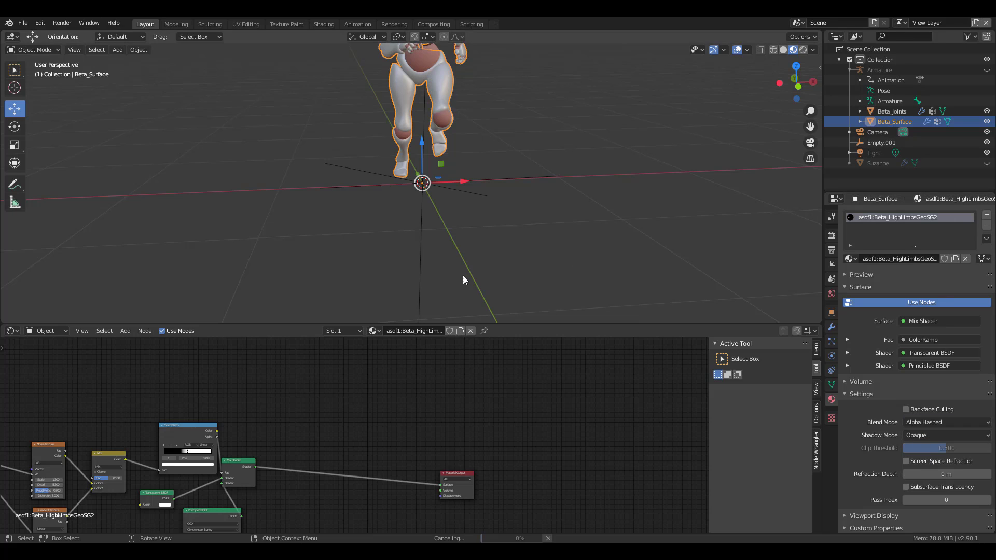
Step: Set the Beta_Joints material's Blend Mode to Alpha Hashed
left_click(892, 111)
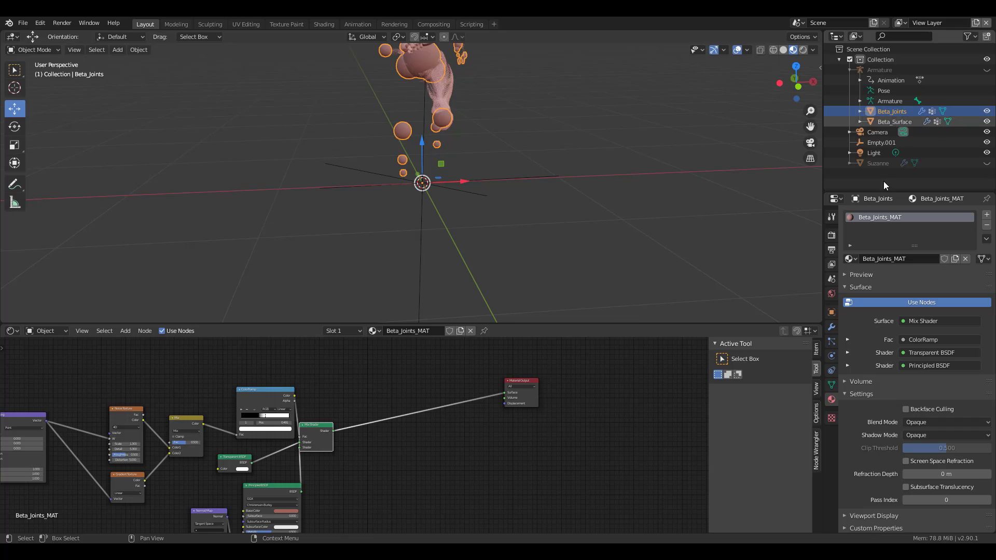
left_click(933, 423)
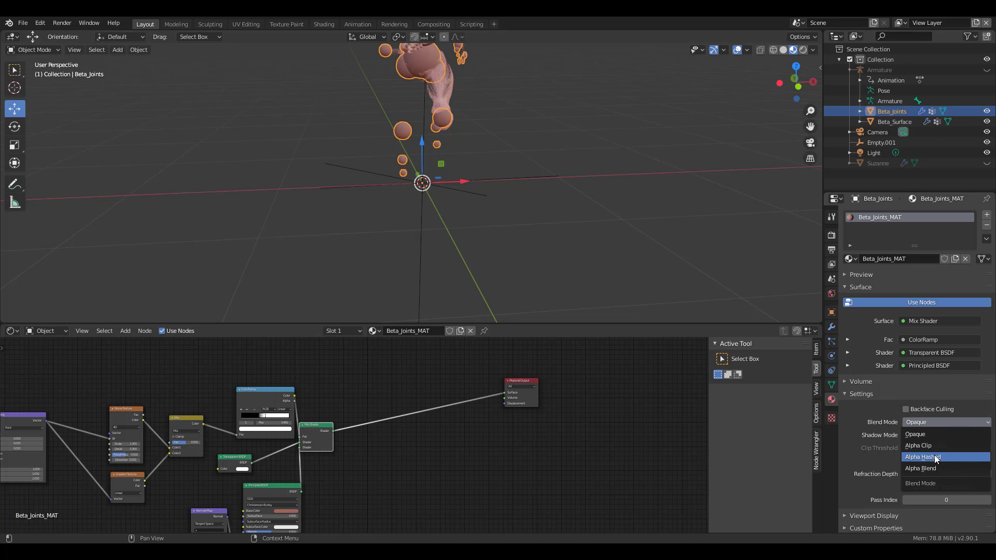
left_click(934, 456)
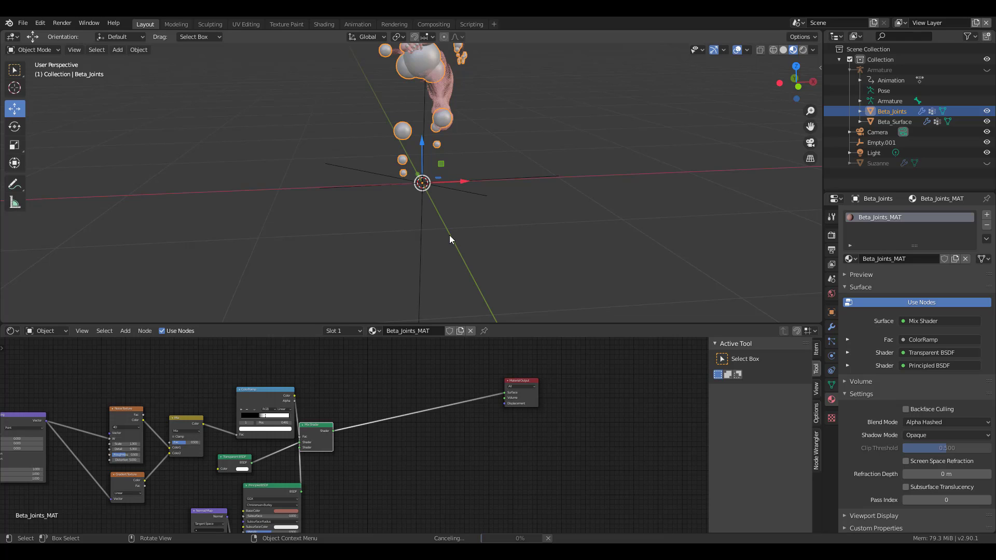
Step: Move the empty along negative X to the side of the character and inspect the dissolve at the feet
left_click(420, 276)
middle_click_drag(510, 195, 477, 192)
key("g")
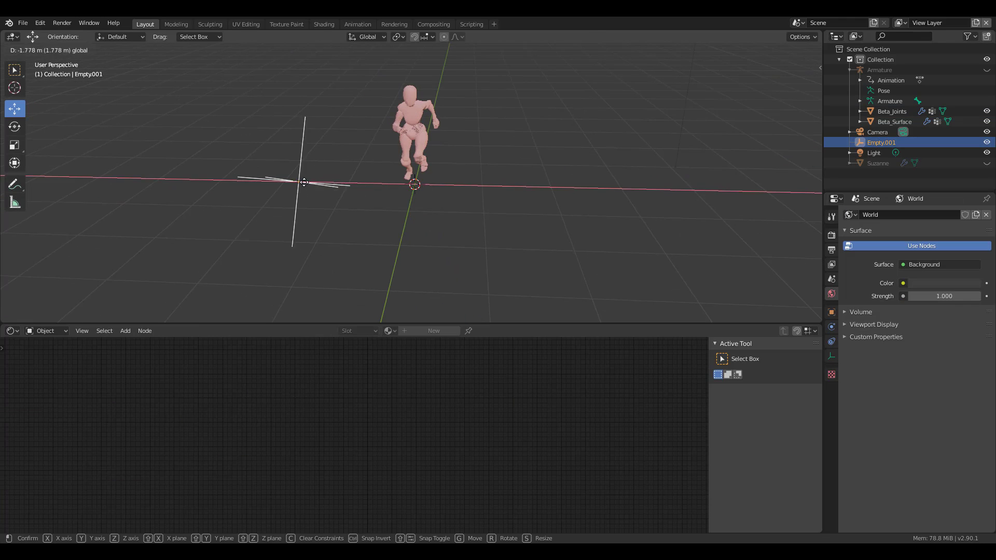
left_click(419, 205)
scroll(430, 138, "up", 7)
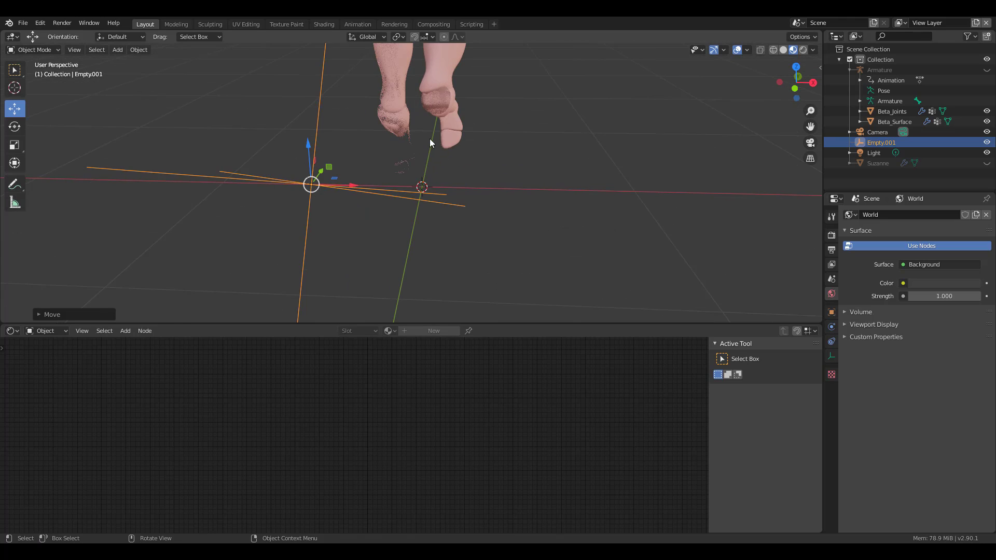
middle_click_drag(449, 141, 489, 166)
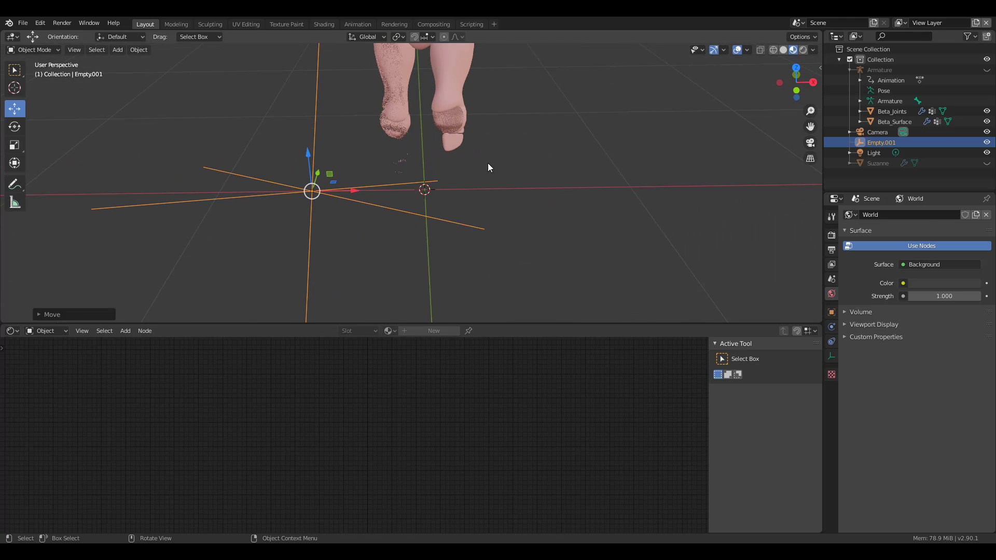
Step: Change the Base Color of Beta_Surface's Principled BSDF to a saturated blue
left_click(888, 122)
middle_click_drag(387, 424, 635, 326)
scroll(487, 432, "up", 4)
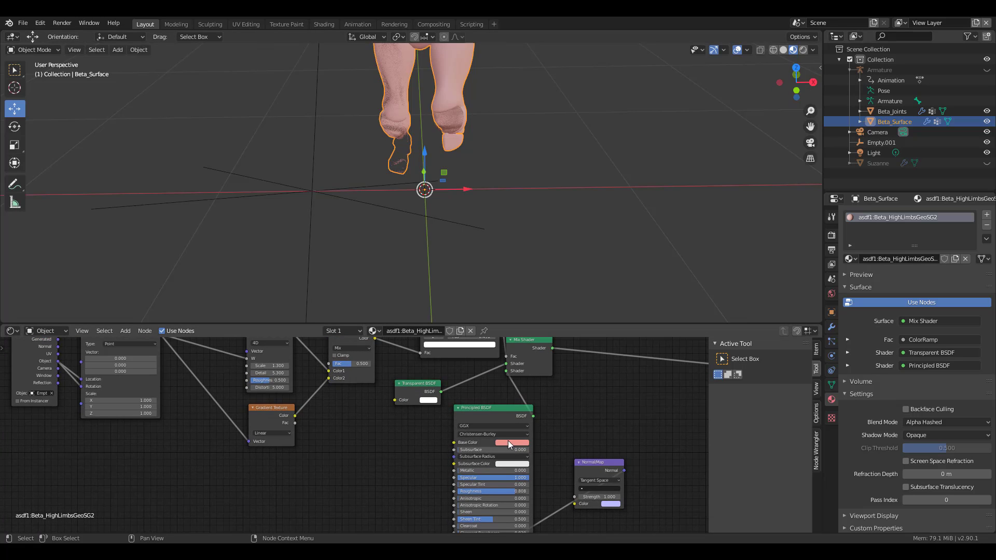
left_click(509, 442)
left_click_drag(529, 377, 539, 356)
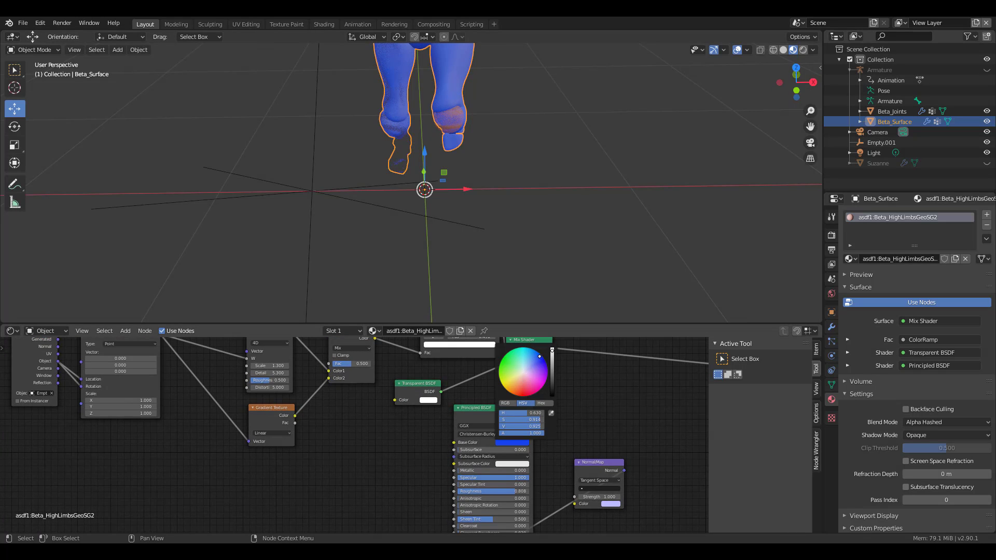
middle_click_drag(494, 191, 464, 293)
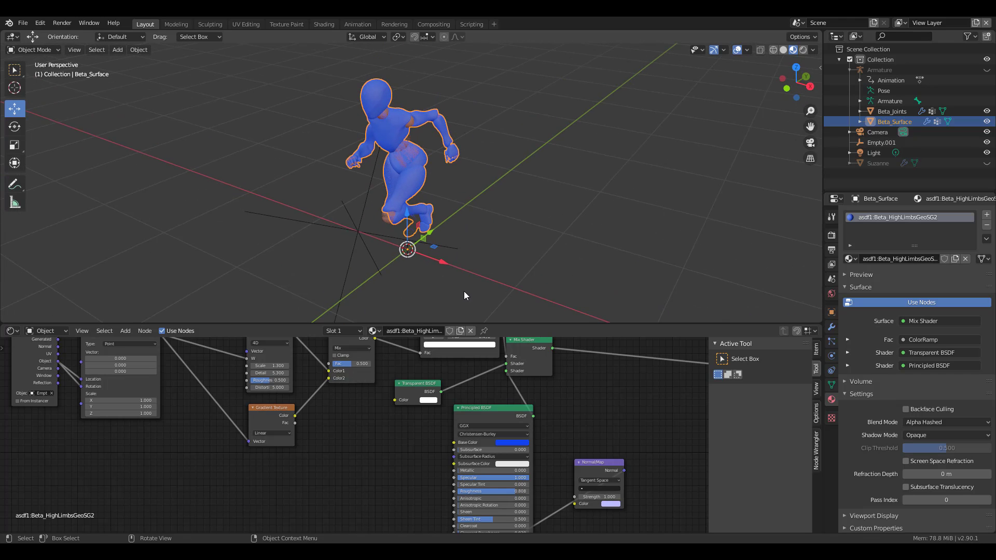
Step: Change the Base Color of Beta_Joints' Principled BSDF to a pale lavender
left_click(888, 110)
scroll(571, 418, "up", 1)
left_click(634, 405)
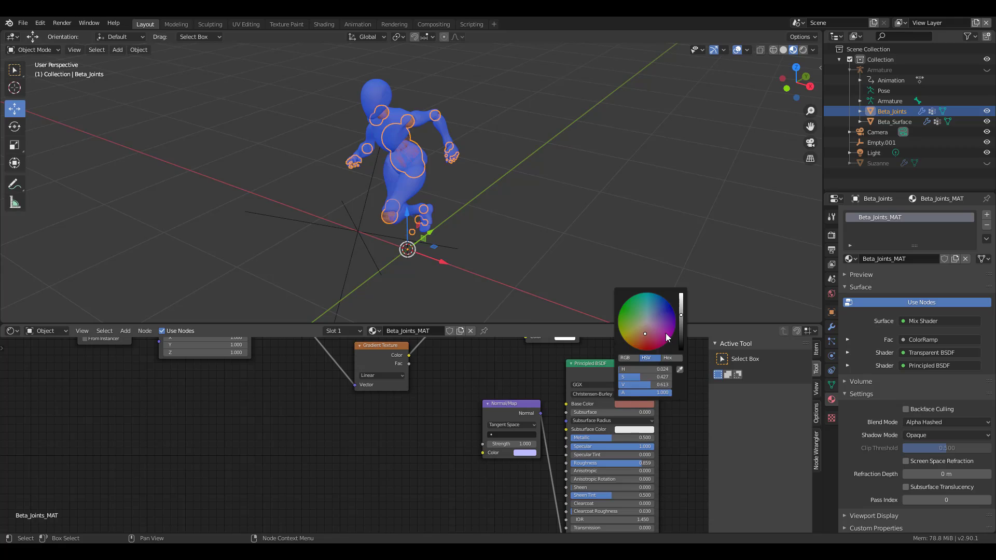
mouse_move(666, 334)
left_mouse_down()
mouse_move(663, 299)
mouse_move(651, 298)
mouse_move(662, 306)
mouse_move(681, 294)
mouse_move(655, 316)
left_mouse_up()
Step: Move the empty along X toward the character and set the black ColorRamp stop of Beta_Joints to position 0.427
middle_click_drag(526, 291, 517, 241)
left_click(374, 265)
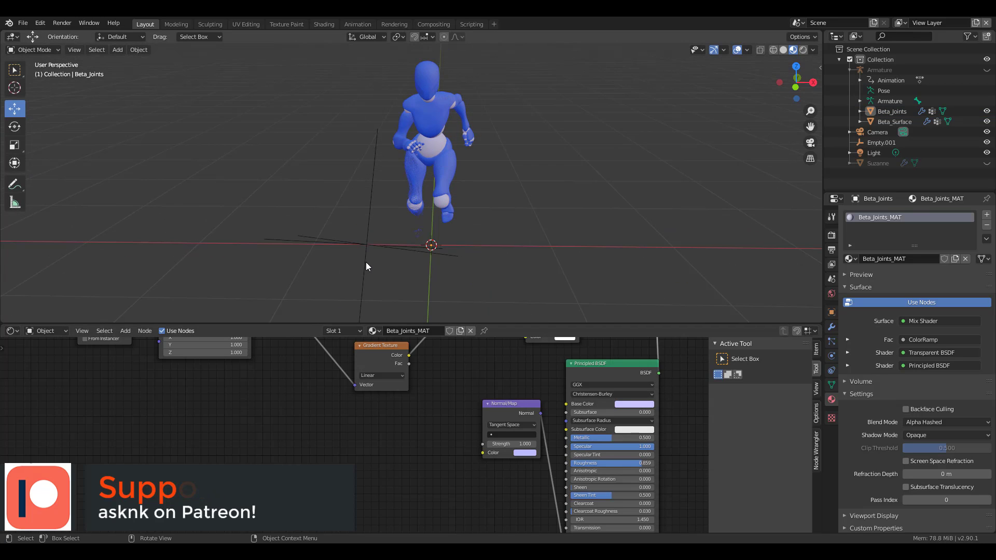
left_click(366, 263)
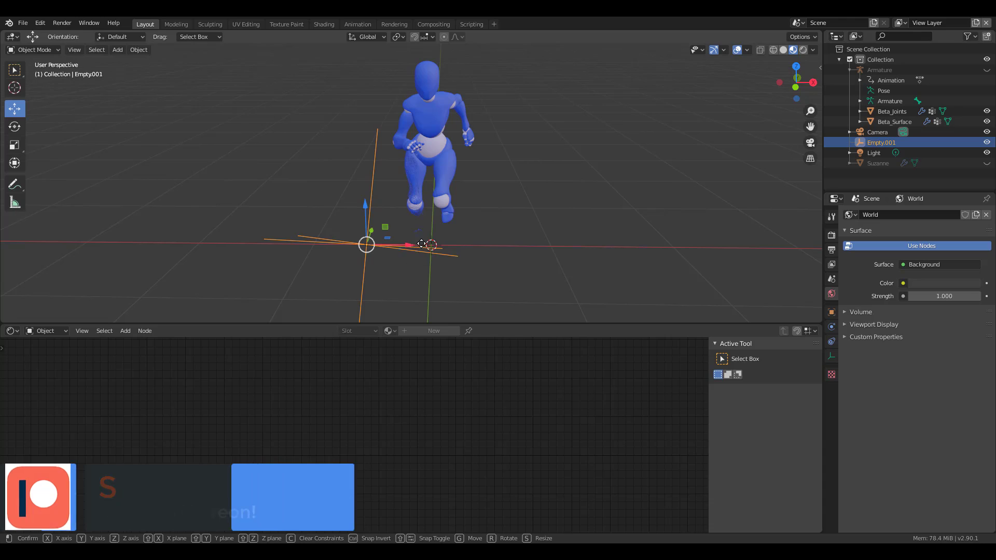
left_click_drag(412, 247, 440, 242)
scroll(396, 184, "up", 5)
left_click(429, 251)
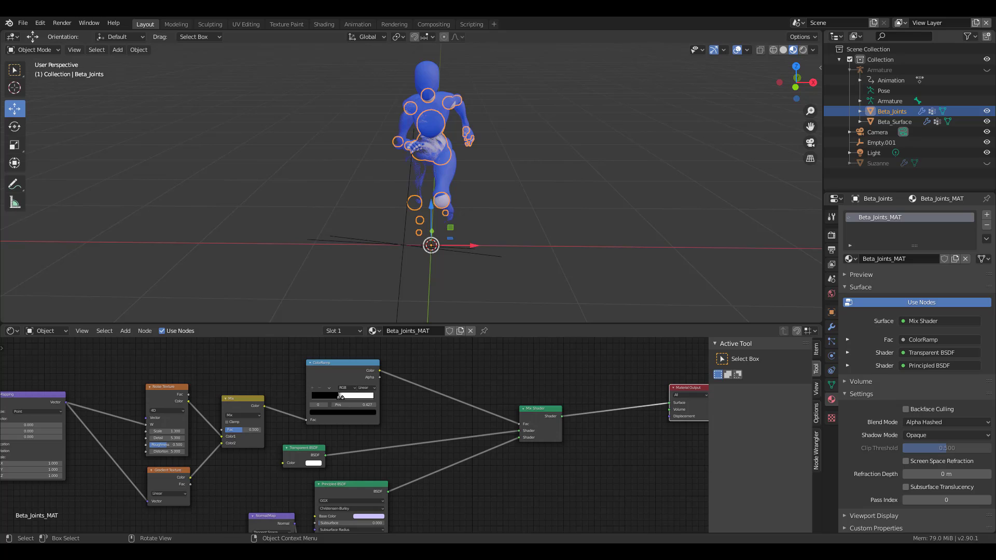
Step: Select the empty and reposition it near the character's feet so that the dissolve boundary crosses the body
left_click_drag(449, 262, 383, 269)
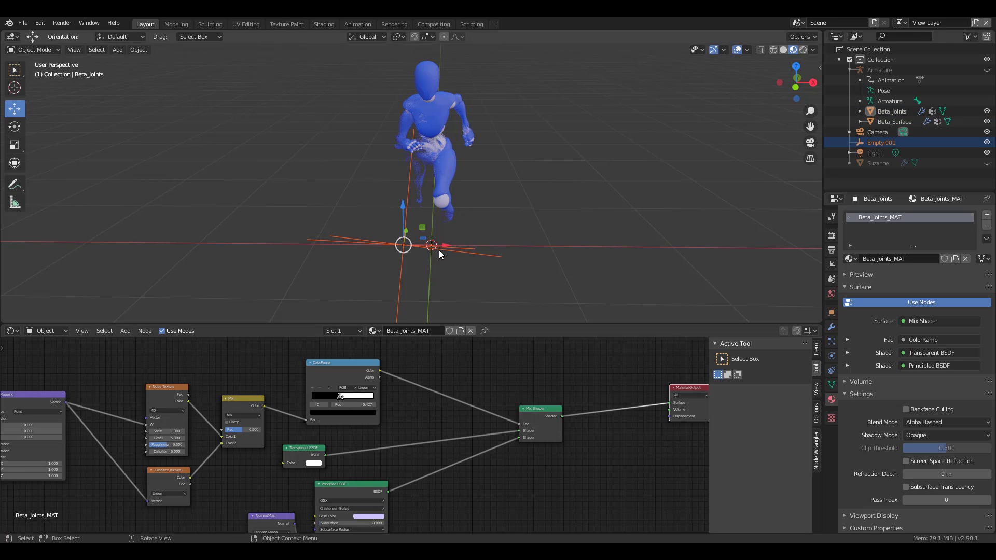
key("g")
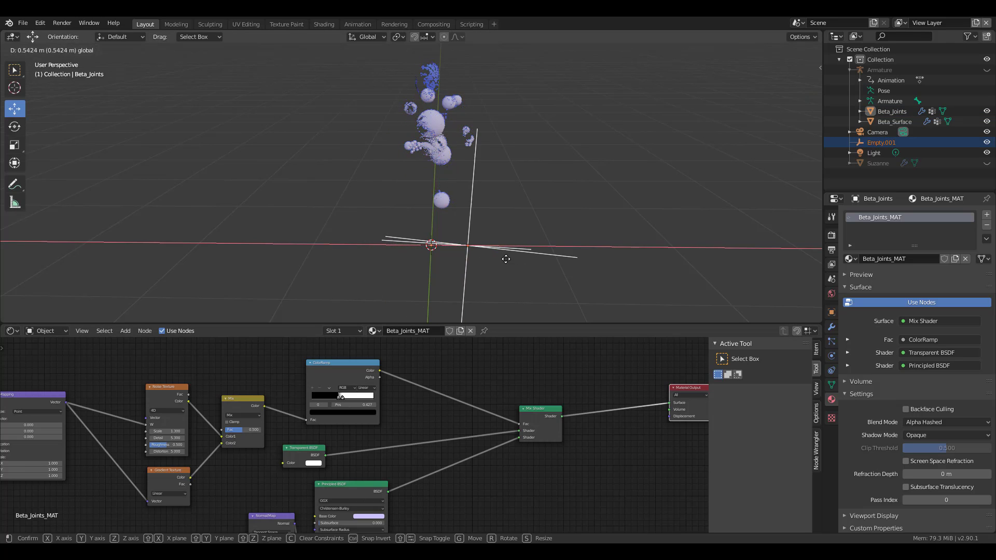
left_click(454, 287)
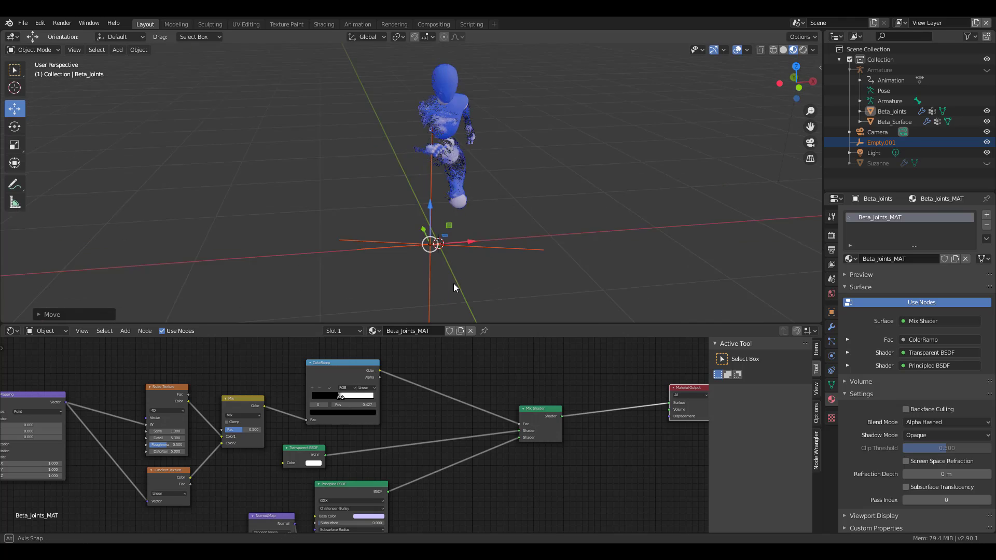
middle_click_drag(454, 283, 379, 155)
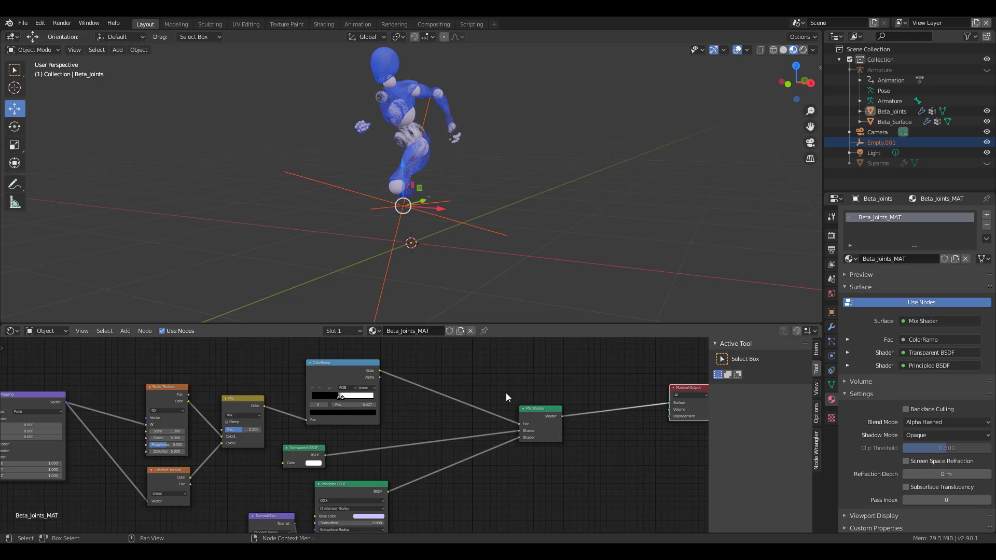
Step: Select the empty at the character's feet and scale it uniformly to about 1.05
left_click(465, 224)
key("s")
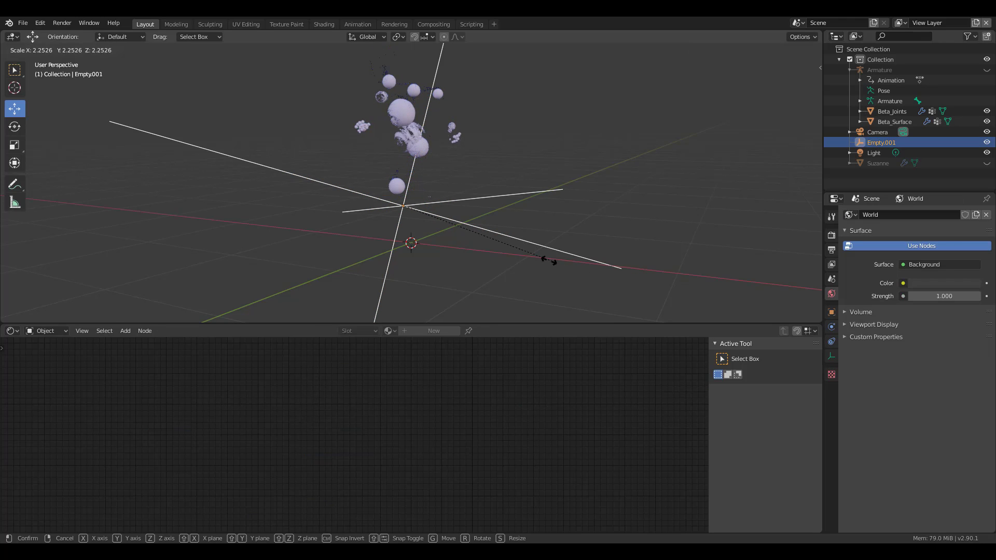
left_click(467, 244)
Step: Select Beta_Joints and set the white ColorRamp stop of its dissolve material to position 0.459
left_click(397, 194)
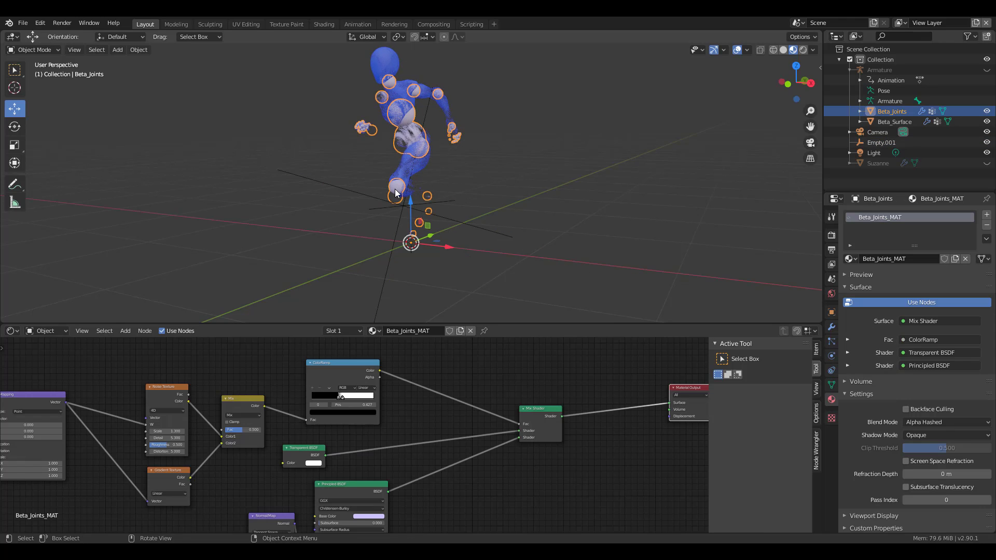
scroll(348, 384, "up", 5)
middle_click_drag(450, 478, 495, 547)
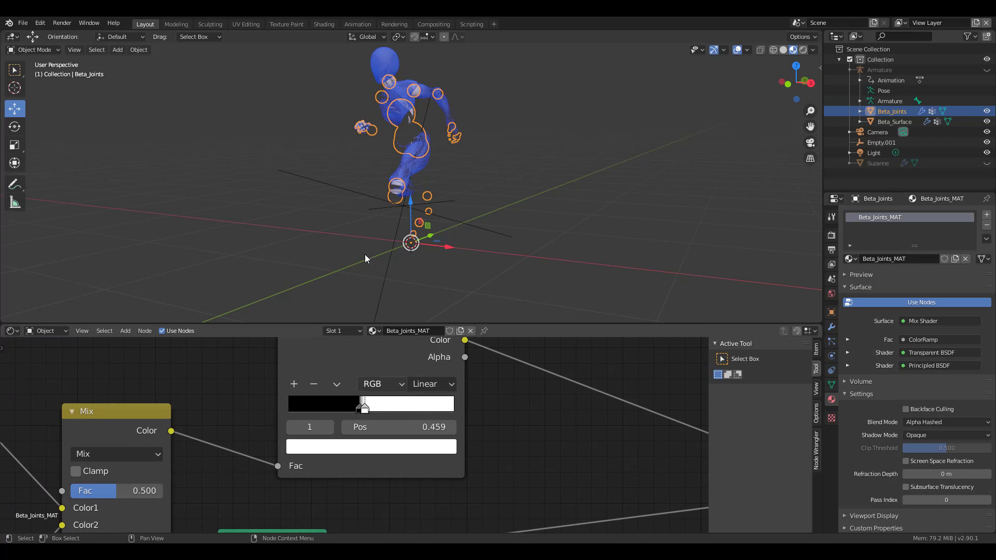
middle_click_drag(366, 259, 426, 171)
scroll(436, 144, "up", 5)
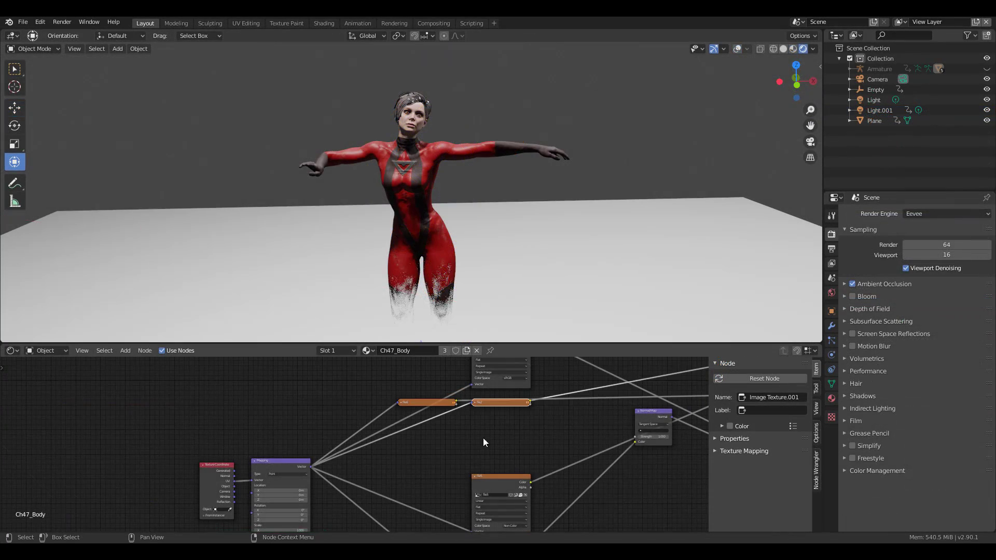
Step: Stack the collapsed Image Texture nodes of the Ch47_Body material into a compact, aligned column
middle_click_drag(483, 438, 388, 547)
left_click(407, 385)
scroll(415, 389, "down", 1)
middle_click_drag(438, 393, 403, 406)
left_click_drag(403, 406, 405, 488)
left_click_drag(512, 477, 543, 519)
middle_click_drag(519, 520, 544, 446)
mouse_move(434, 404)
left_mouse_down()
mouse_move(370, 388)
mouse_move(408, 386)
mouse_move(425, 405)
left_mouse_up()
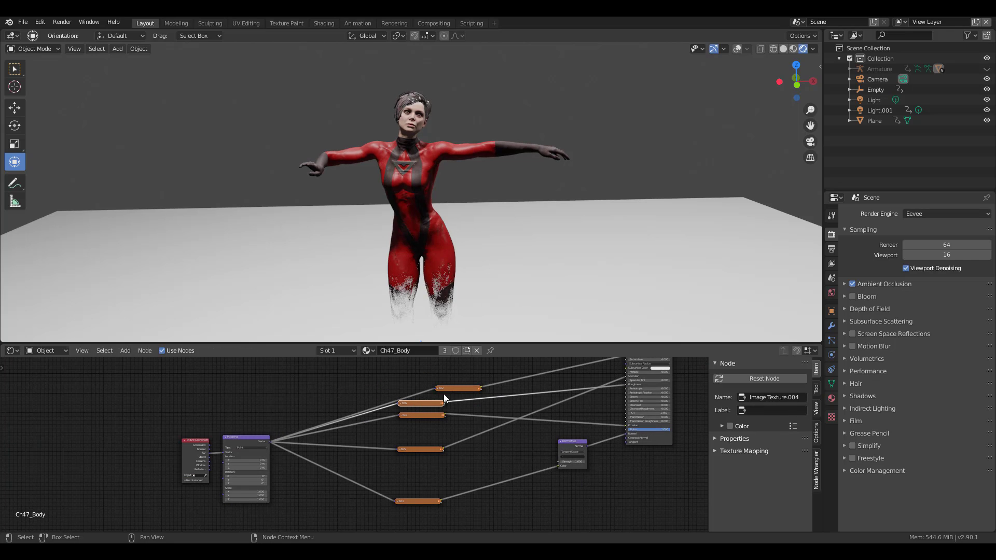
left_click_drag(418, 500, 422, 461)
left_click(406, 391)
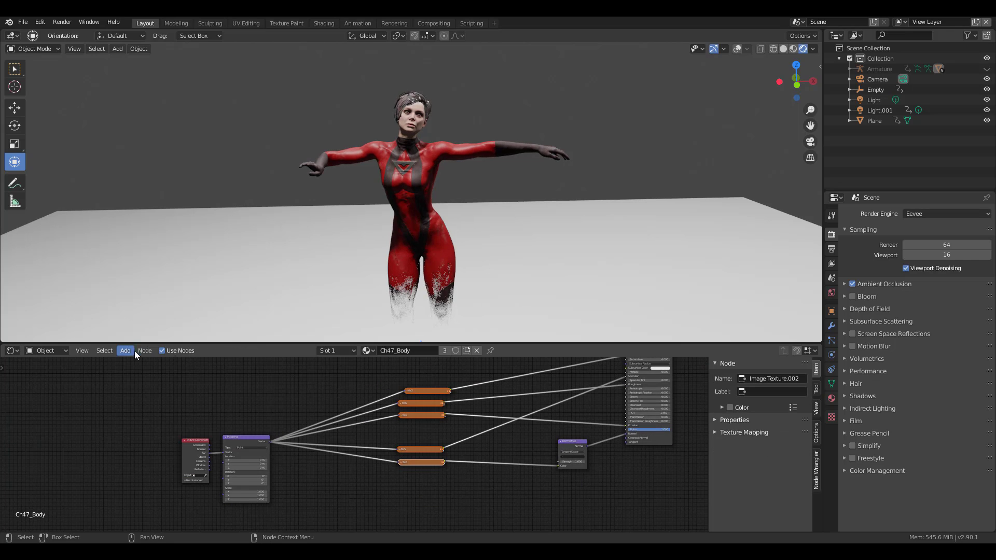
left_click_drag(429, 390, 423, 389)
left_click_drag(406, 490, 412, 437)
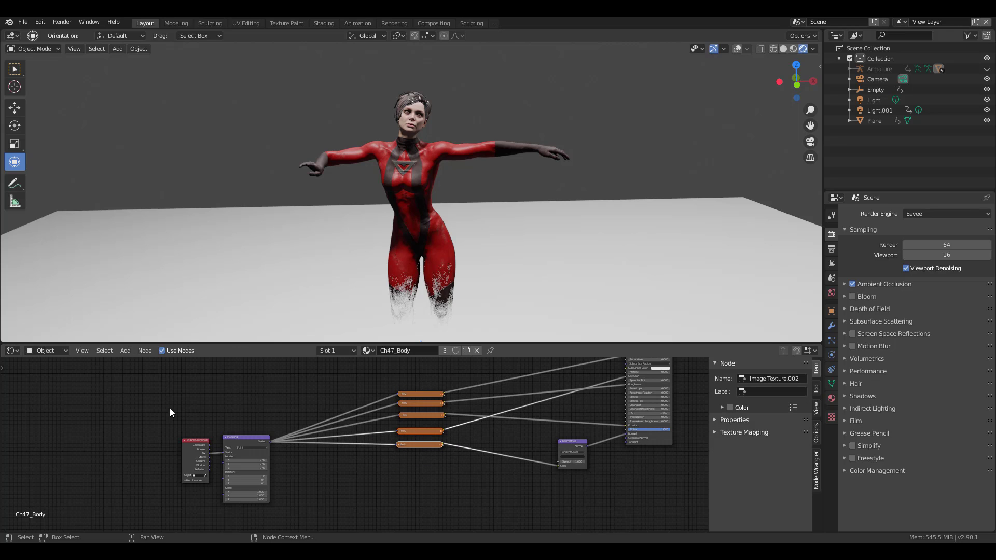
Step: Move the Texture Coordinate and Mapping nodes together closer to the column of Image Texture nodes
left_click_drag(169, 408, 242, 467)
left_click_drag(242, 457, 338, 422)
middle_click_drag(455, 363, 306, 392)
scroll(290, 478, "down", 2)
scroll(311, 467, "up", 7)
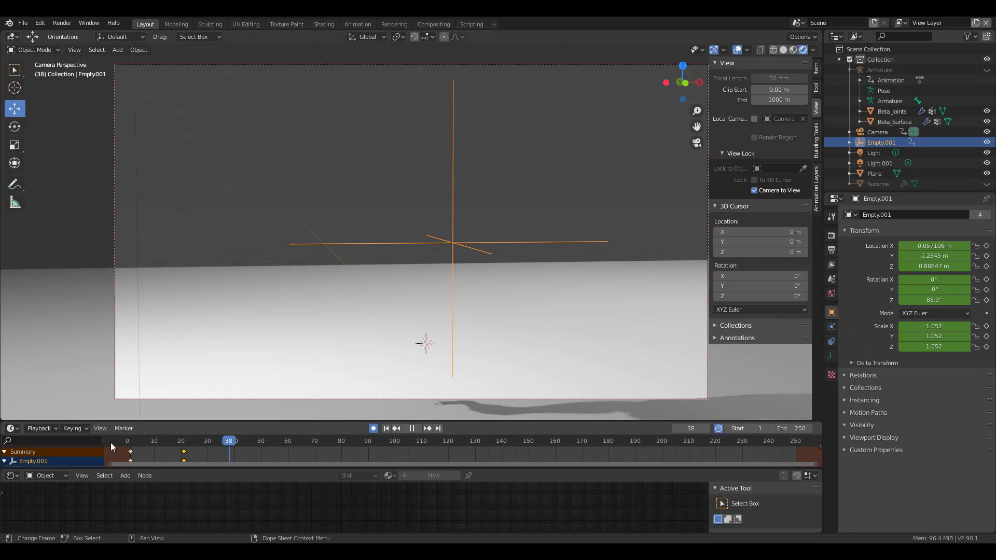
Step: Play the kick animation in the camera view and inspect the dissolving character around frame 15
left_click(111, 444)
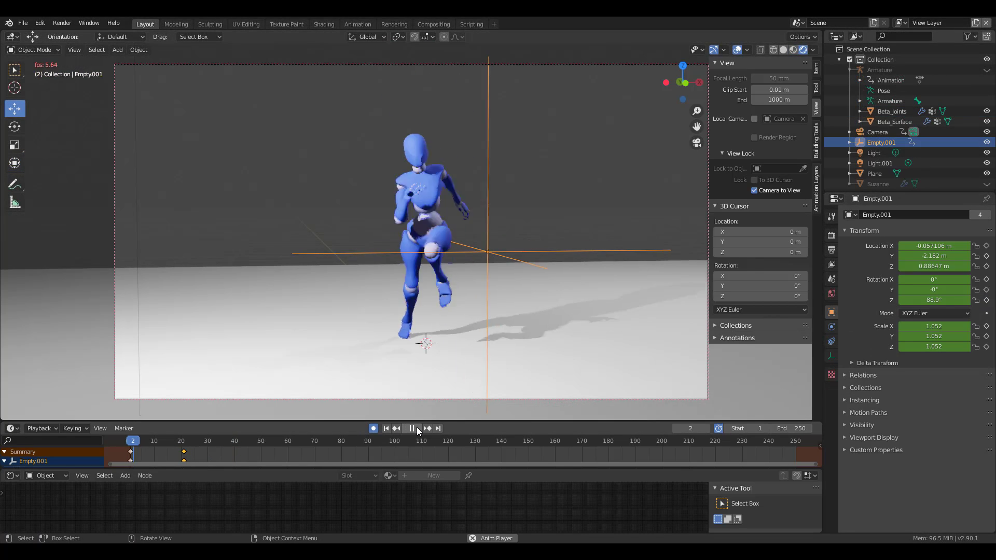
key("space")
left_click(163, 445)
middle_click_drag(488, 275, 492, 354)
key("space")
left_click_drag(167, 444, 158, 464)
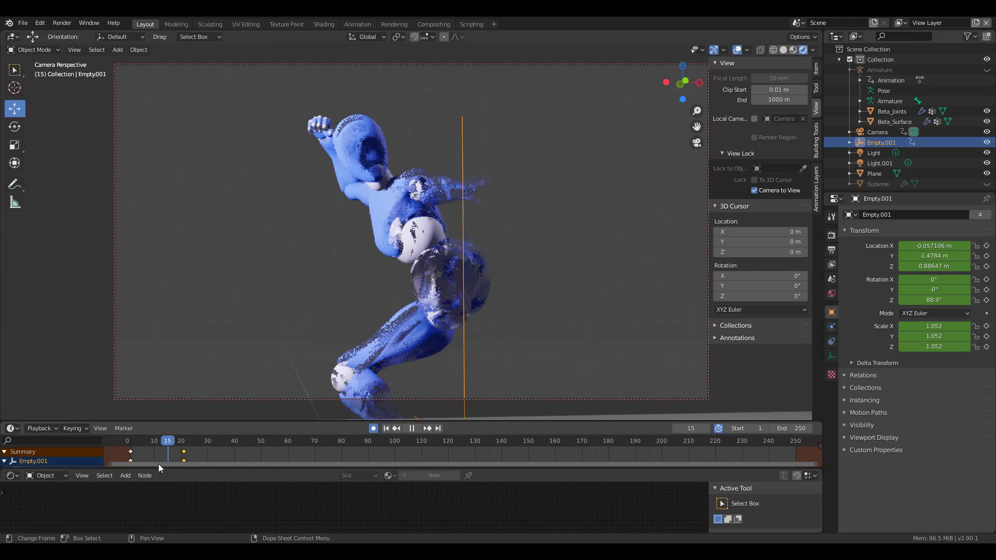
key("space")
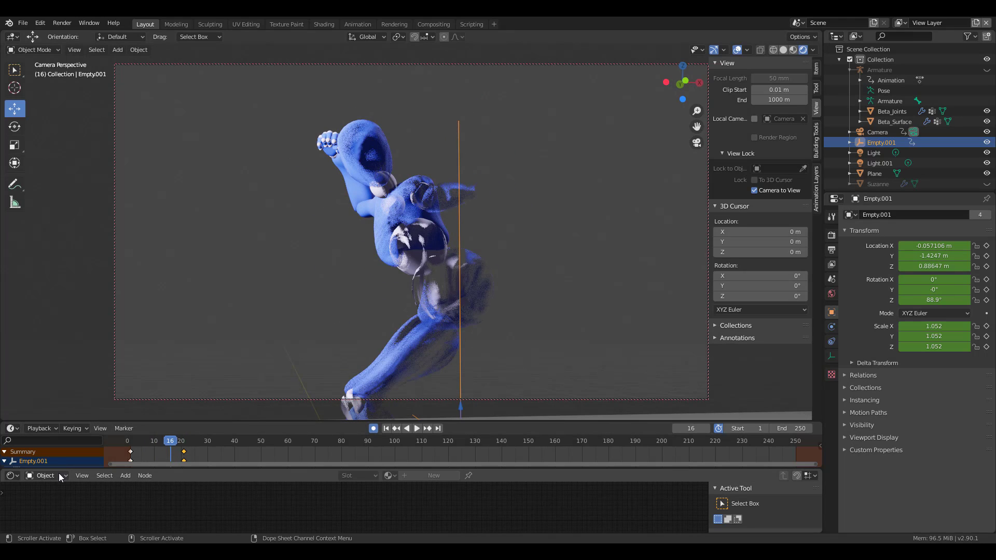
Step: Enlarge the node editor and set the Noise Texture Scale of Beta_Surface's material to -12.9
mouse_move(64, 469)
left_mouse_down()
mouse_move(67, 454)
mouse_move(70, 469)
left_mouse_up()
left_click_drag(99, 422, 104, 340)
left_click_drag(97, 469, 103, 406)
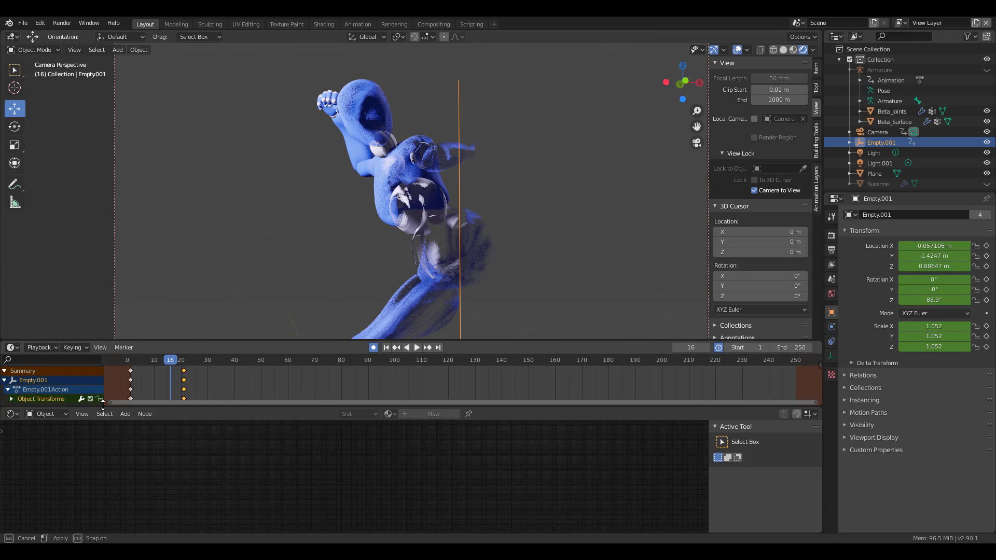
left_click(379, 306)
scroll(340, 489, "up", 15)
middle_click_drag(228, 452, 596, 423)
scroll(429, 450, "up", 4)
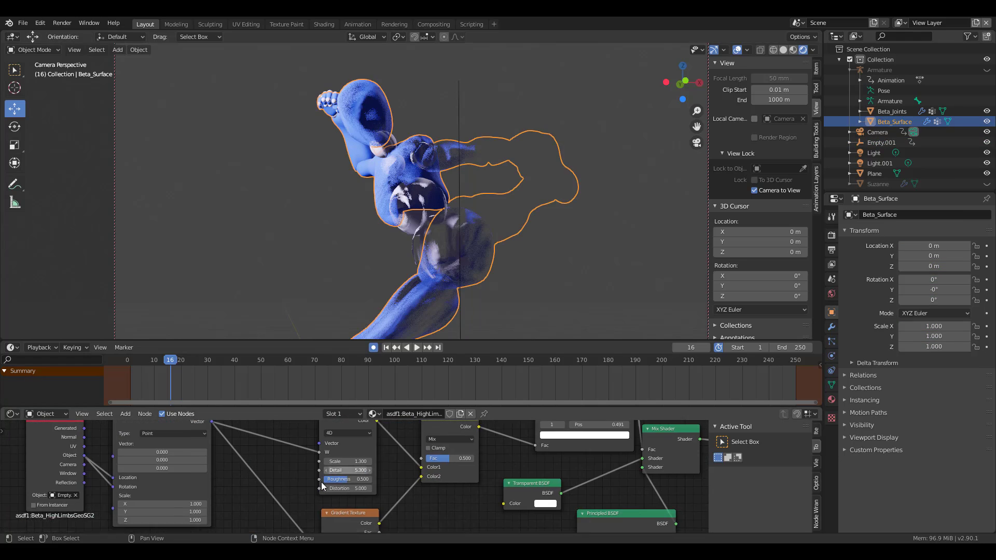
scroll(322, 482, "up", 3)
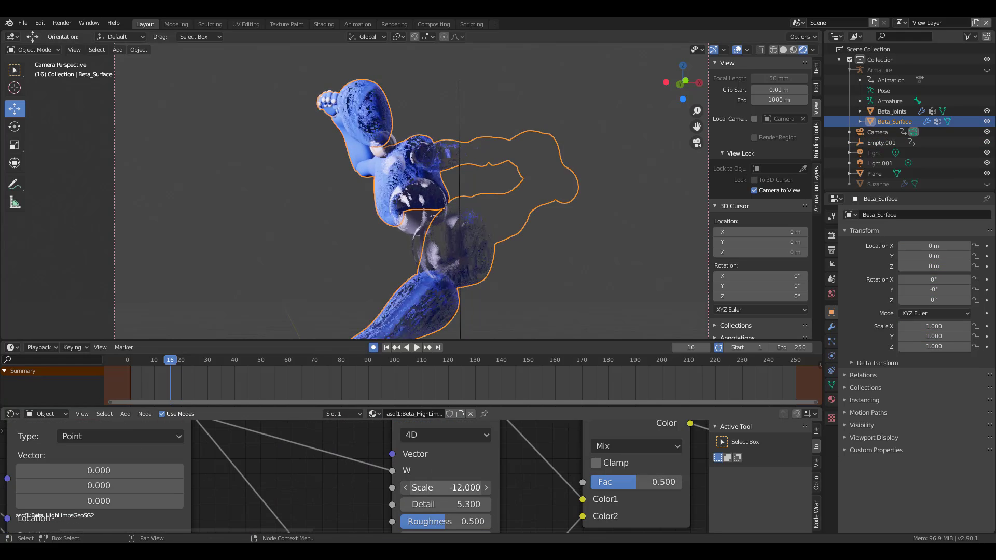
Step: Replay the animation from frame 9 to frame 15 to check the dissolve with the new noise scale
key("space")
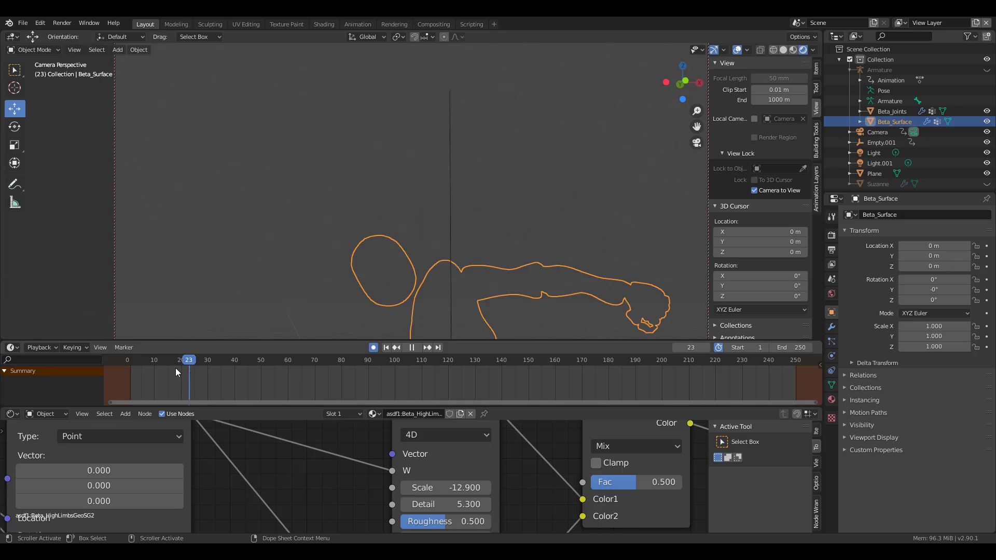
left_click_drag(175, 370, 151, 369)
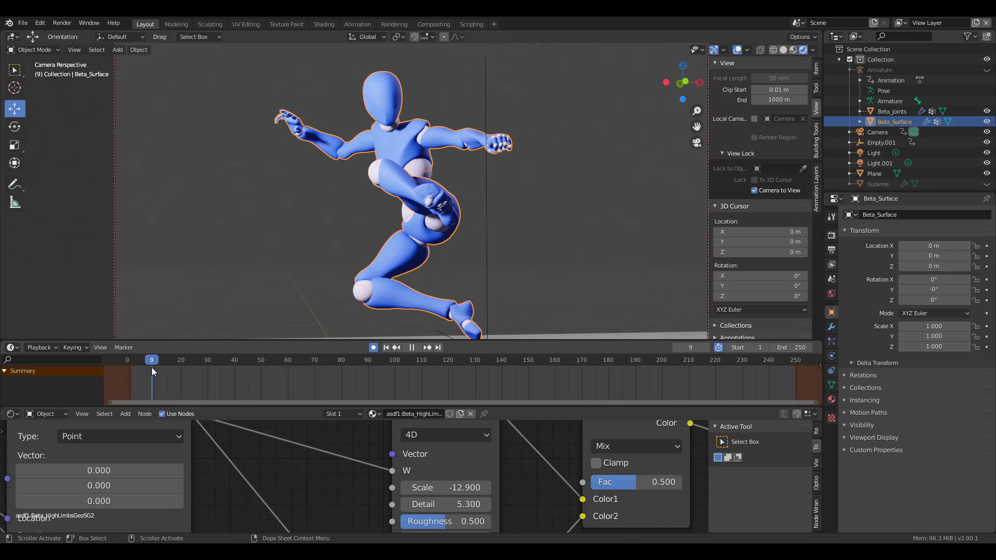
key("space")
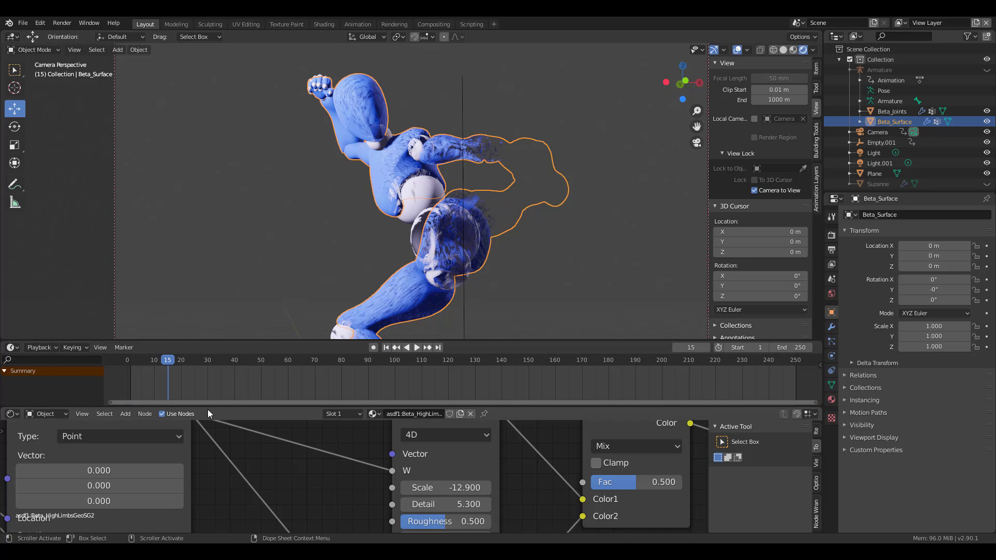
Step: Enlarge the 3D viewport over the node editor and play the animation from the first frame
left_click_drag(208, 407, 212, 459)
left_click_drag(251, 340, 259, 396)
scroll(368, 316, "down", 2)
left_click(390, 404)
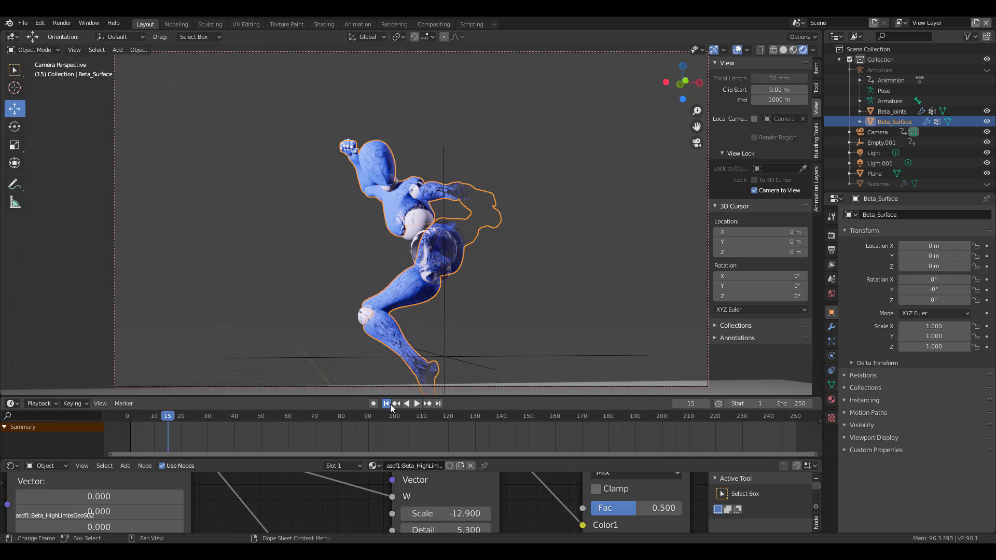
left_click(387, 404)
left_click(417, 403)
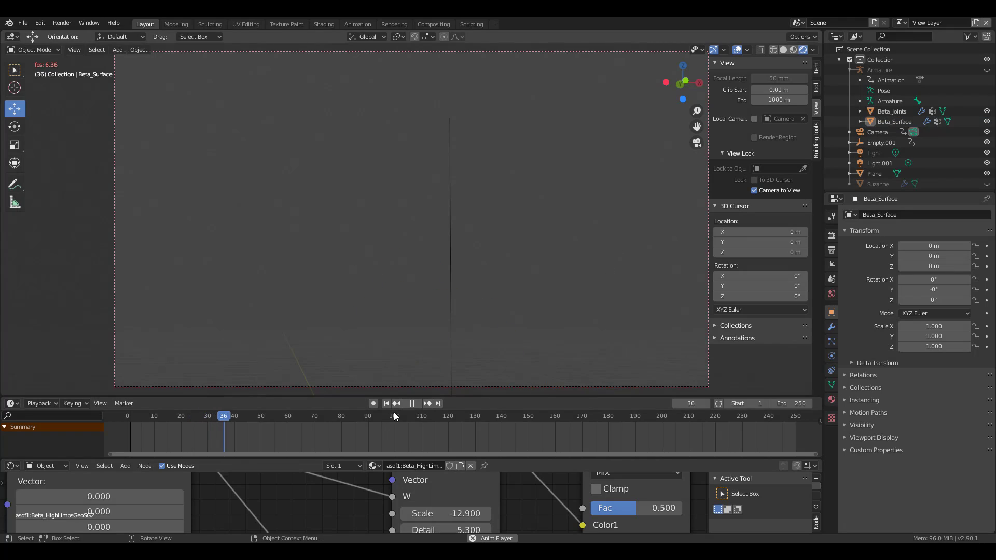
Step: Stop playback, return to frame 1 and set the scene's end frame to 30
left_click(386, 404)
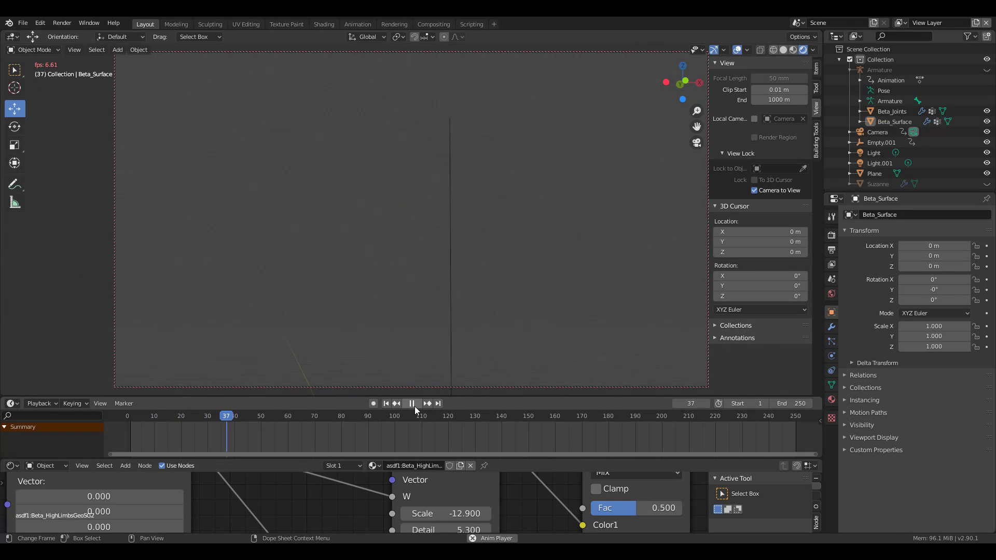
left_click(412, 404)
key("shift+Left")
type("0")
key("Return")
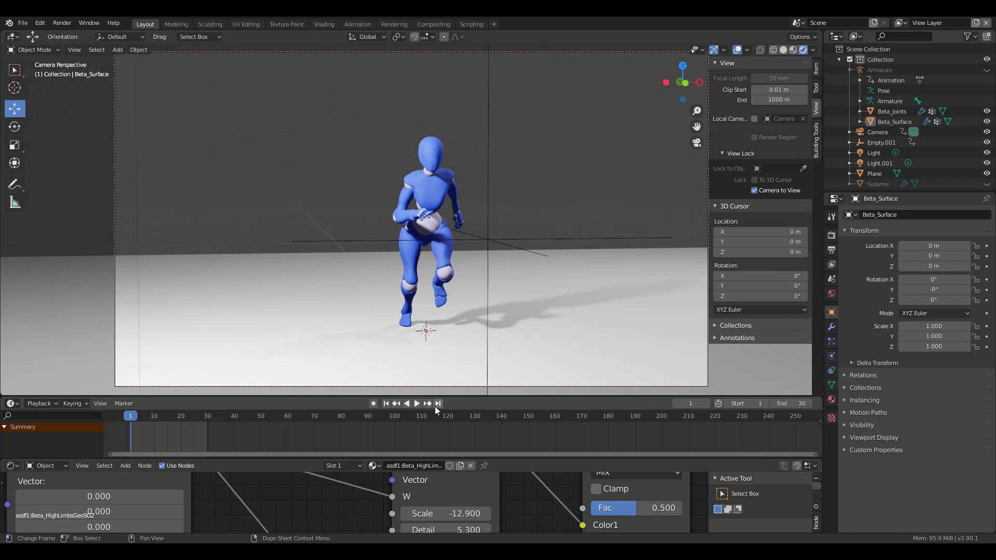
Step: Play the shortened frame range and shrink the timeline to give the 3D viewport more height
left_click(417, 403)
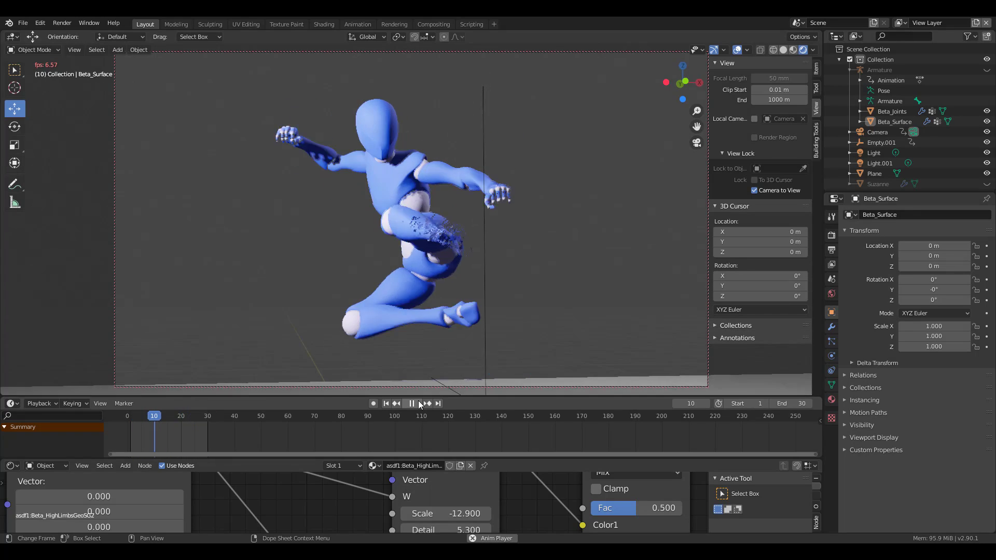
left_click_drag(451, 397, 488, 448)
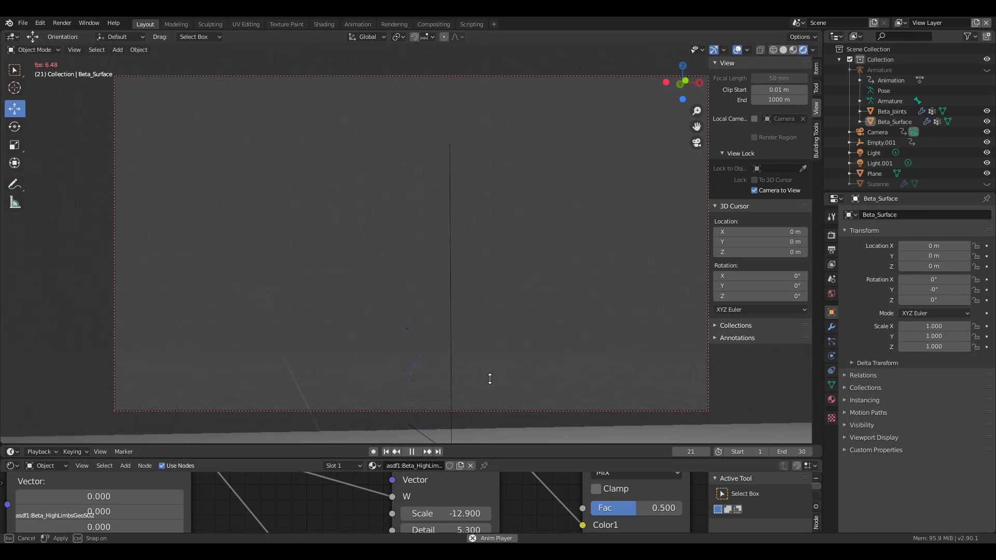